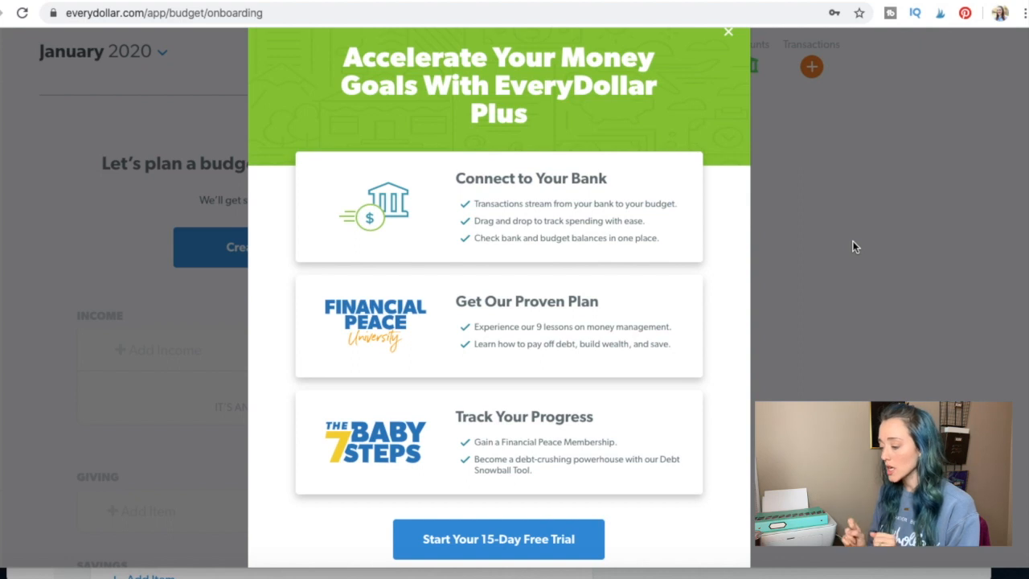
Dismiss the Plus trial offer, choose February 2020 as the budget month and create its budget.
scroll(854, 246, "up", 1)
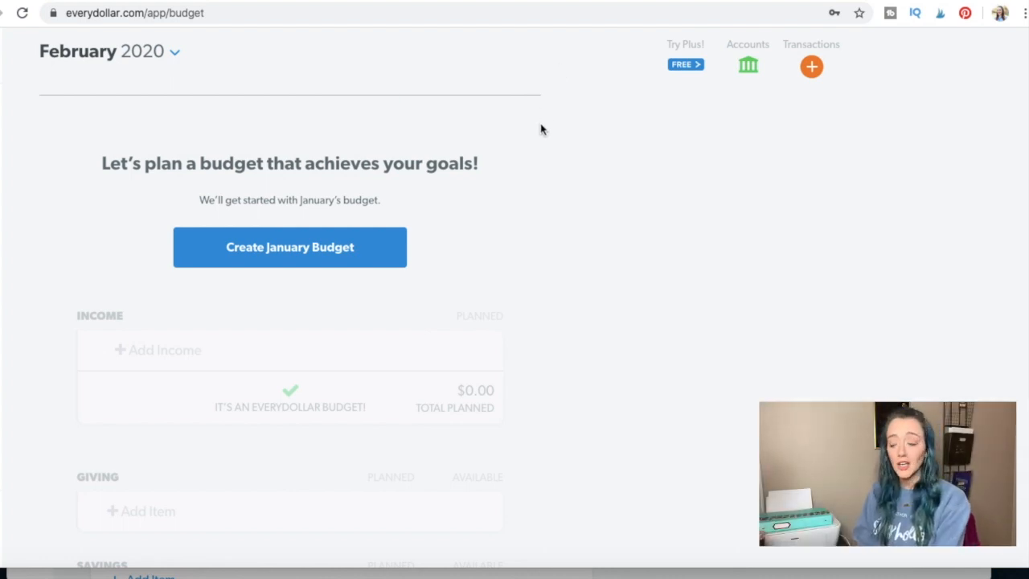
left_click(173, 53)
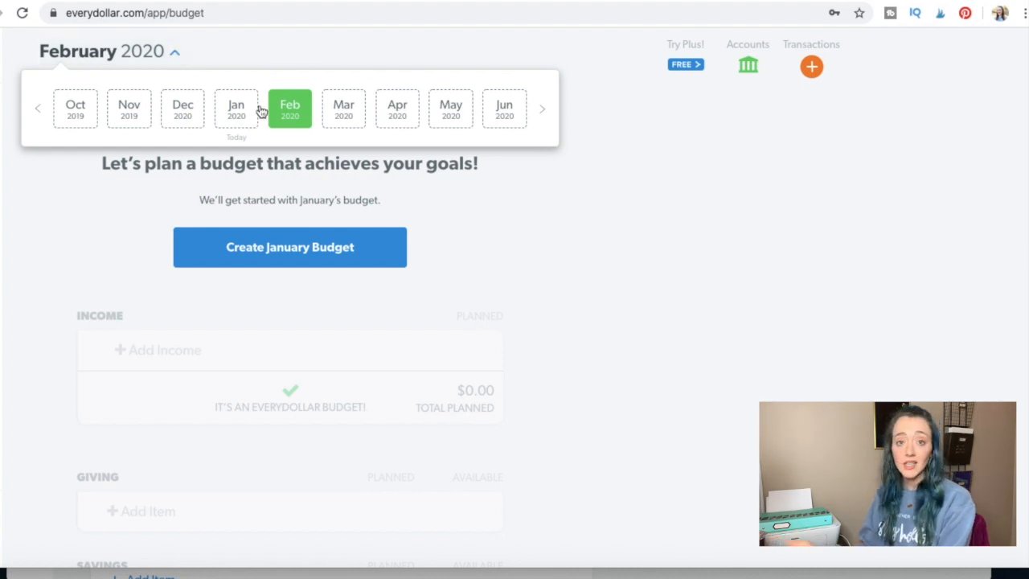
left_click(287, 56)
left_click(326, 262)
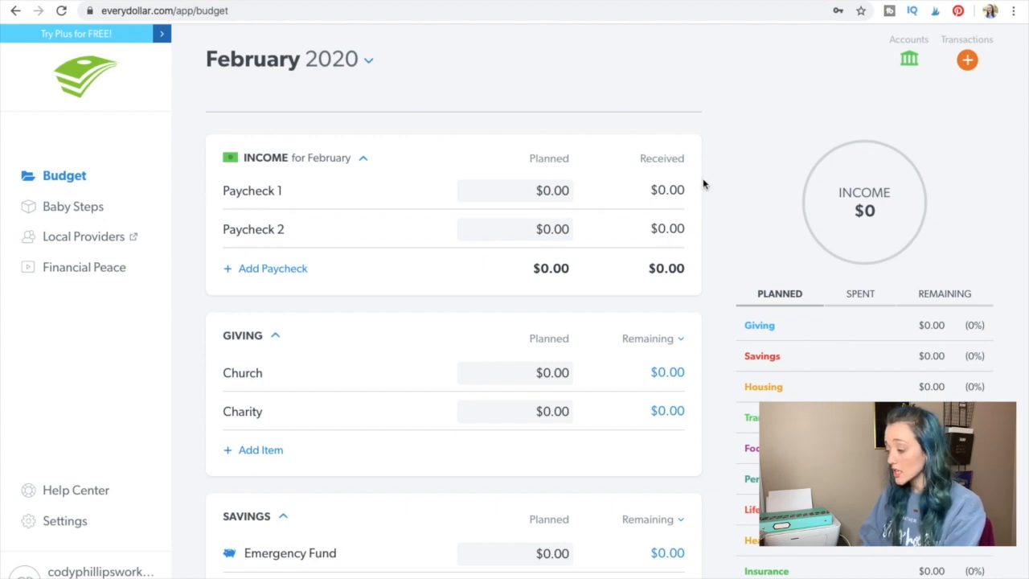
Review the default budget groups and their items for February, from Income through Debt.
scroll(712, 261, "down", 1)
scroll(712, 261, "down", 2)
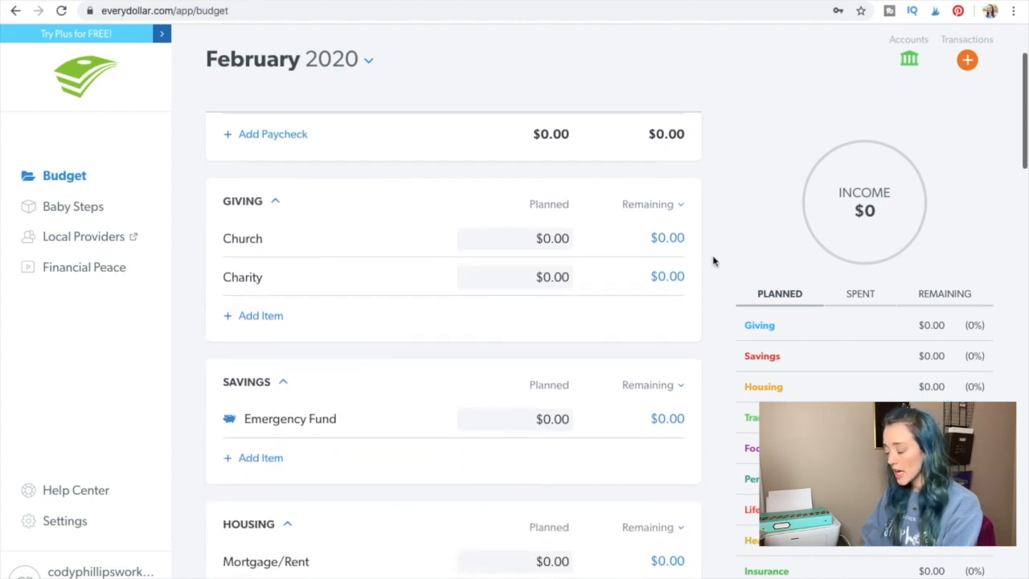
scroll(712, 261, "down", 3)
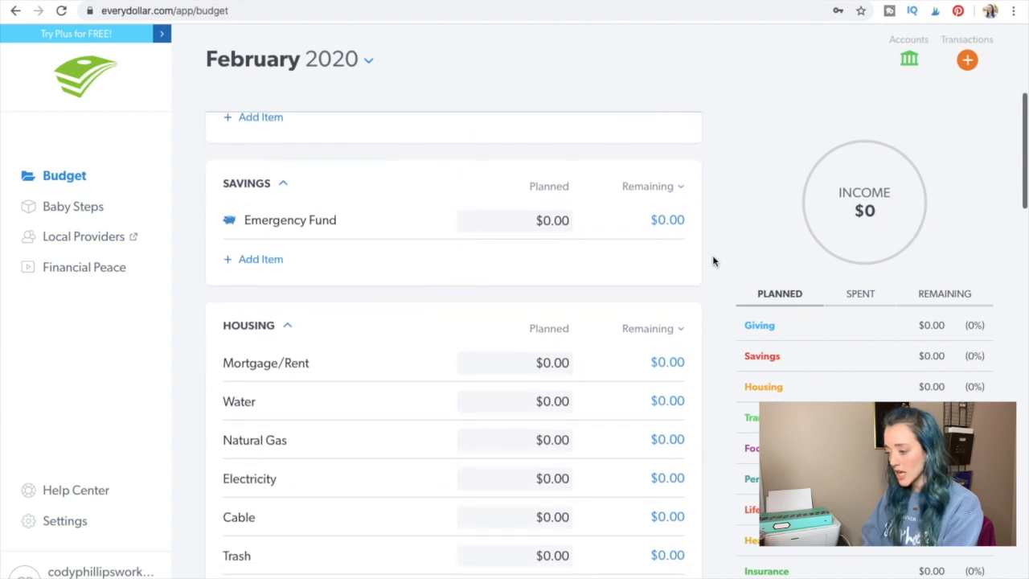
scroll(712, 254, "down", 1)
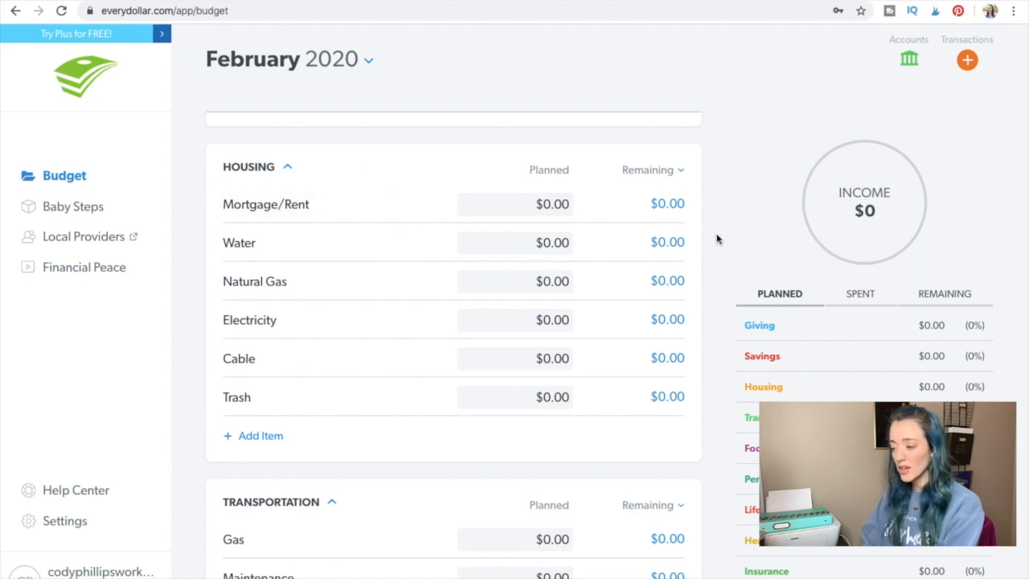
scroll(718, 239, "down", 5)
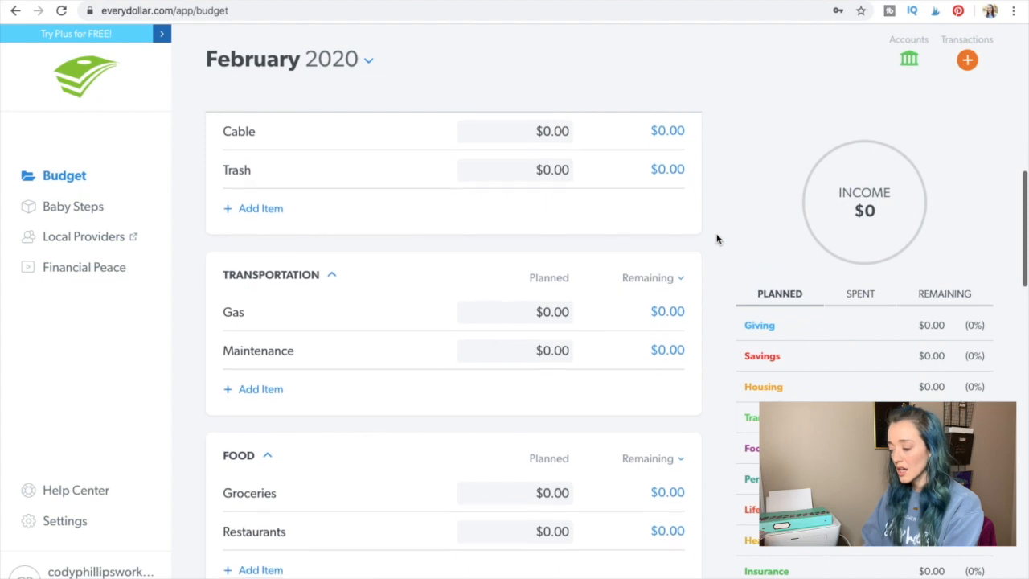
scroll(718, 239, "down", 4)
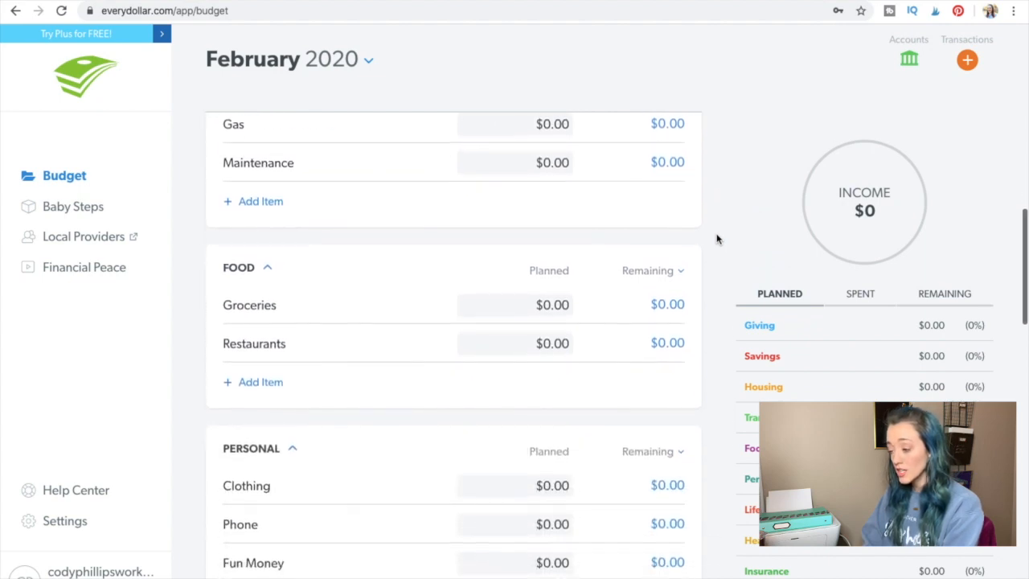
scroll(718, 239, "down", 2)
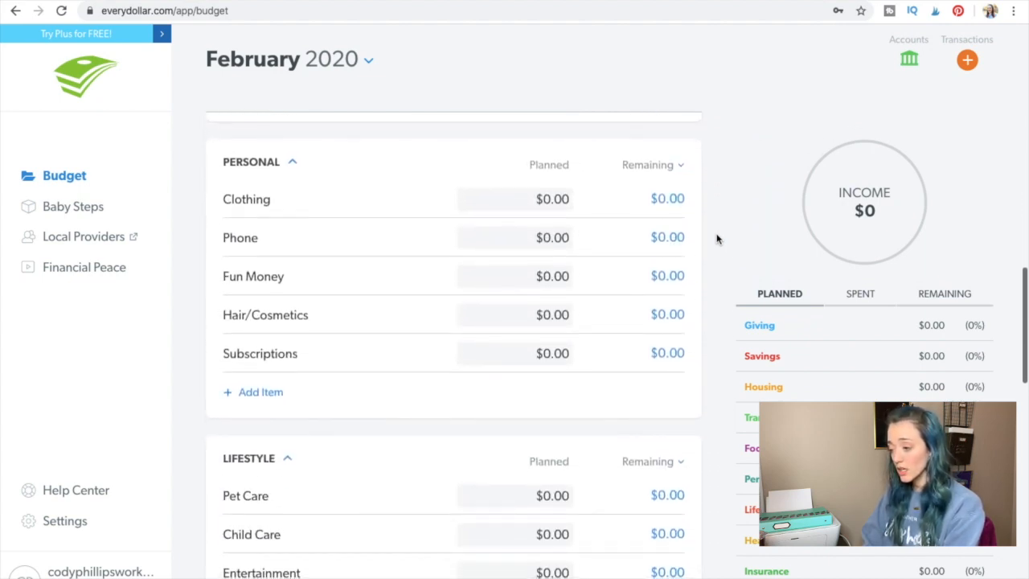
scroll(717, 239, "down", 4)
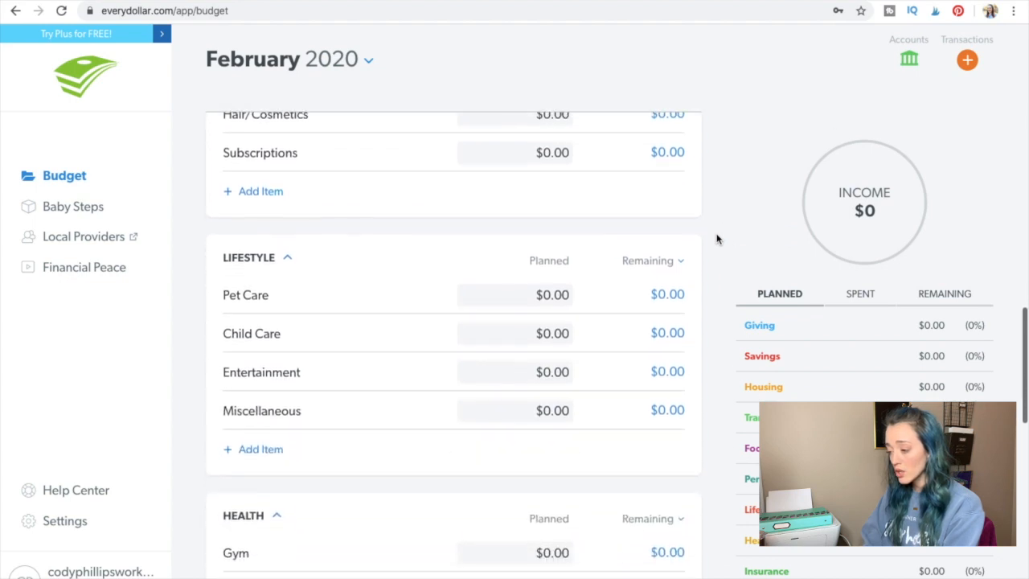
scroll(717, 239, "down", 2)
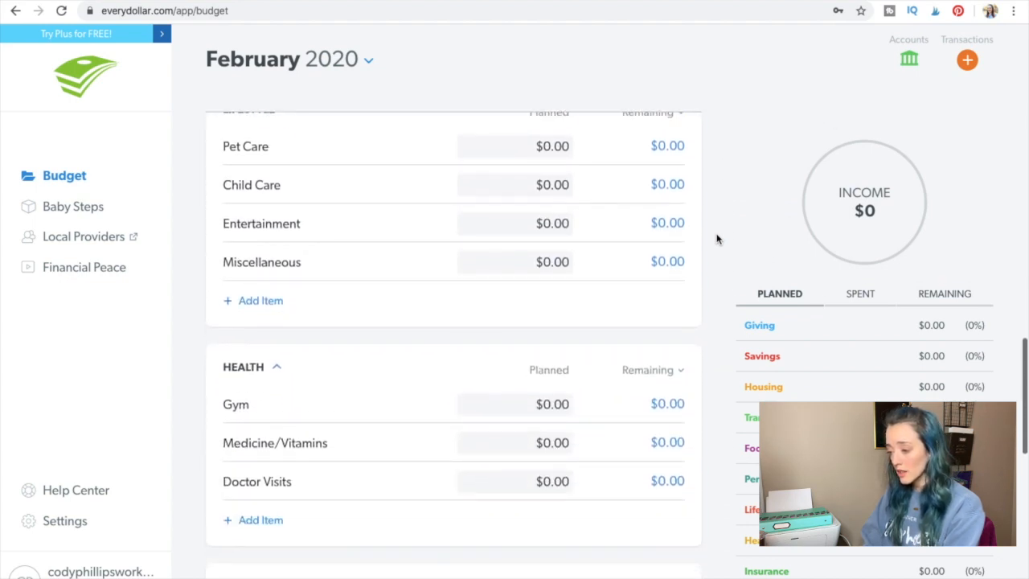
scroll(717, 239, "down", 4)
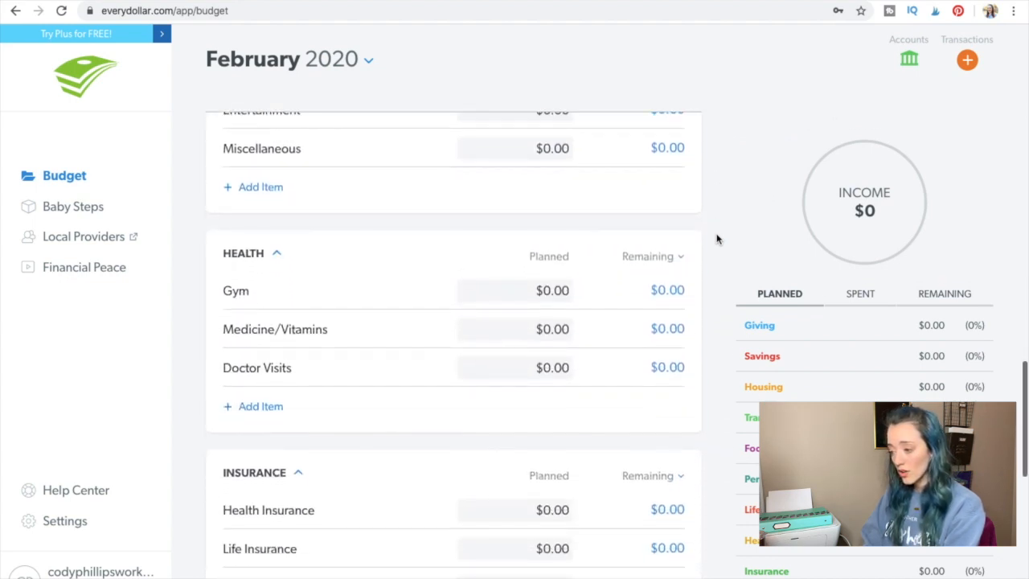
scroll(718, 239, "down", 5)
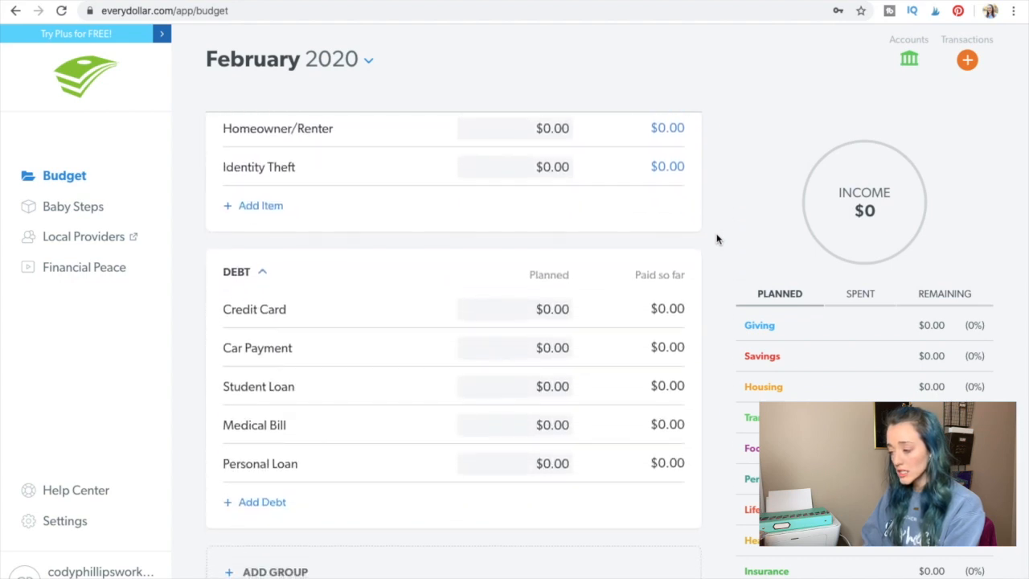
scroll(717, 239, "down", 3)
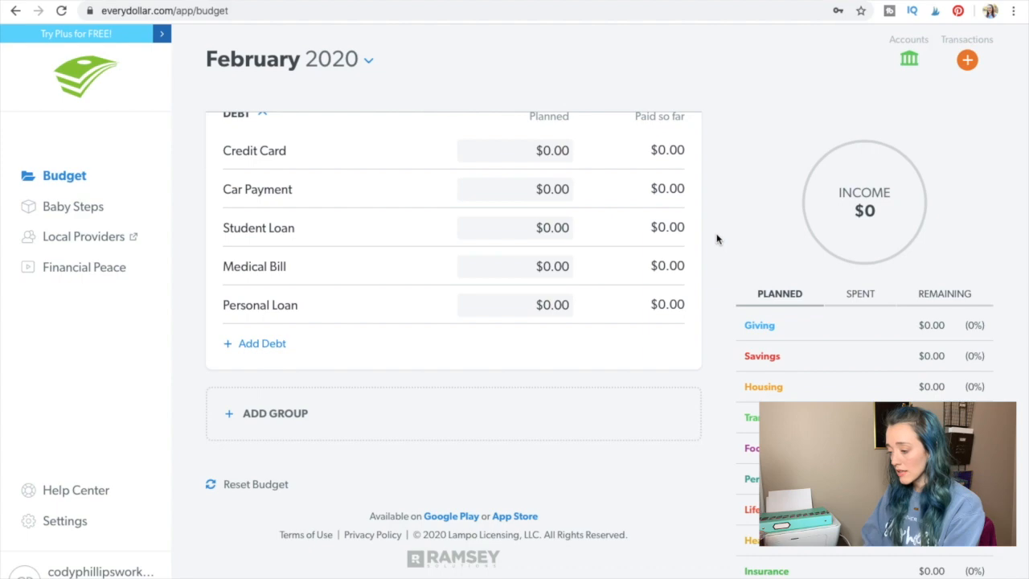
scroll(718, 238, "up", 20)
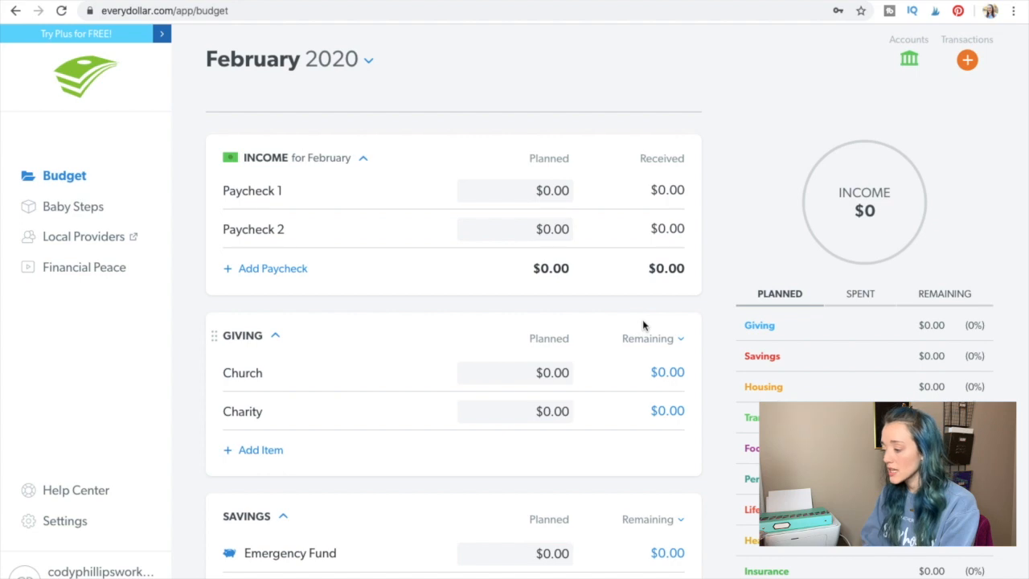
left_click(275, 337)
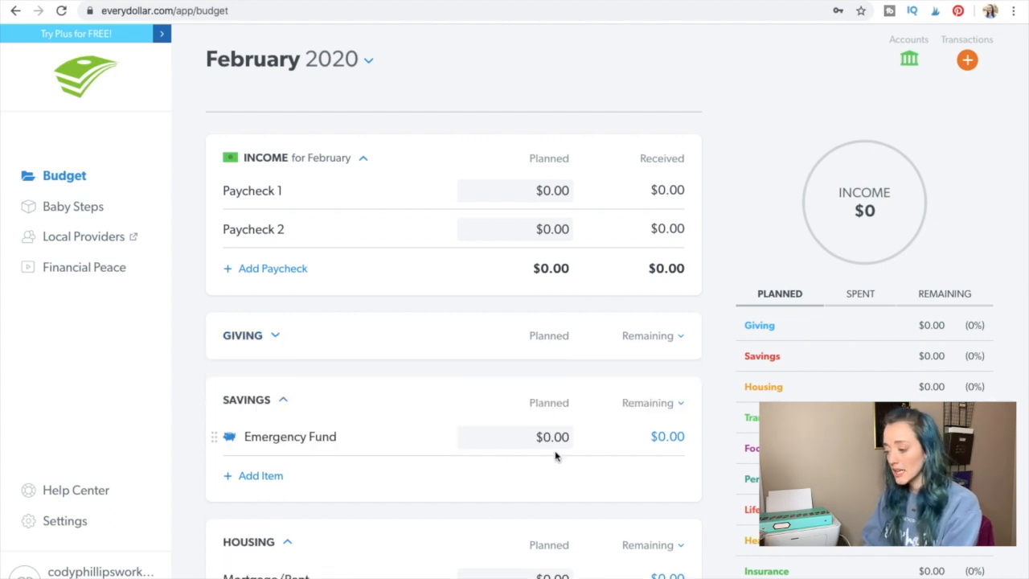
left_click(276, 337)
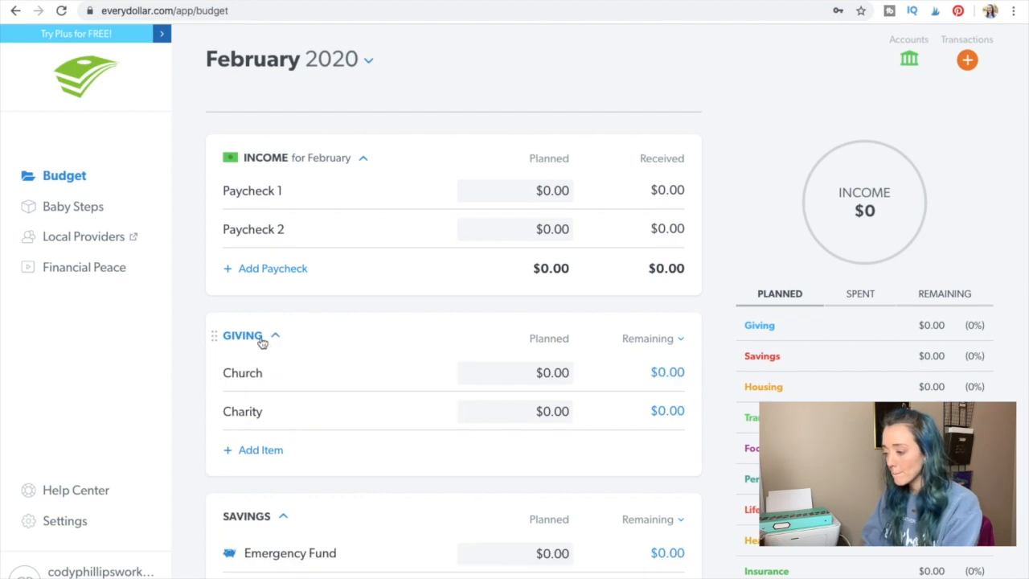
left_click(262, 341)
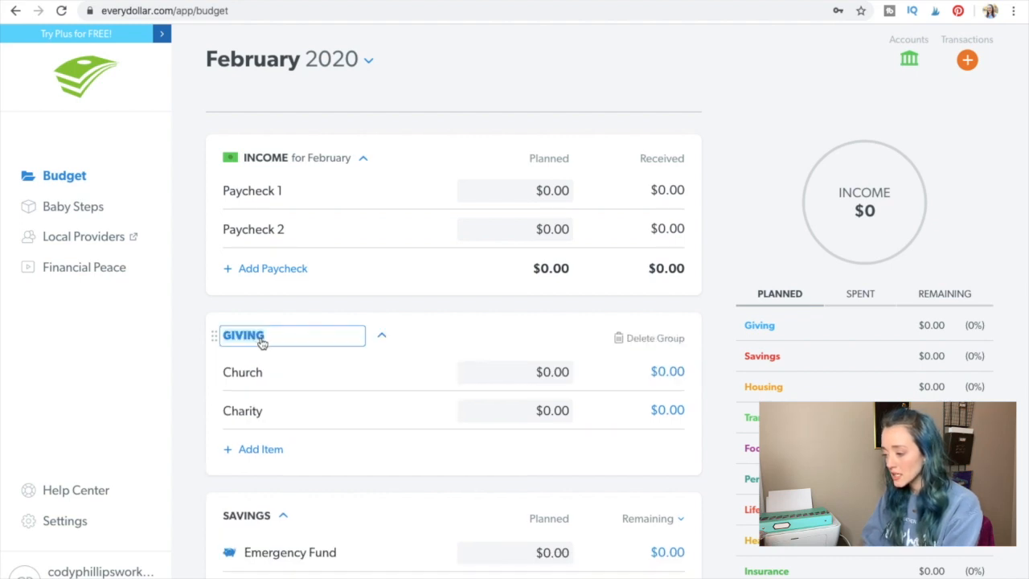
left_click(684, 340)
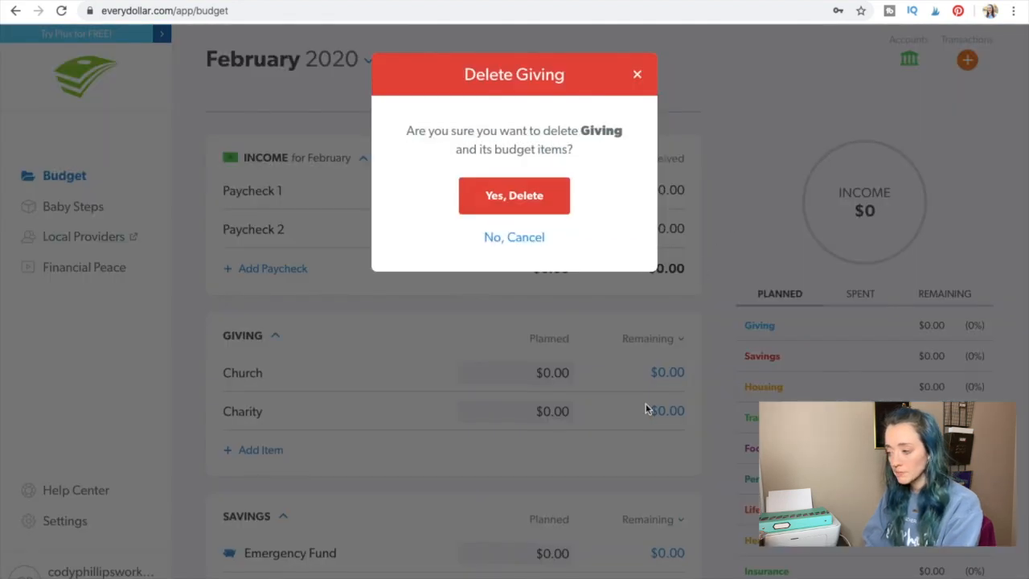
left_click(523, 238)
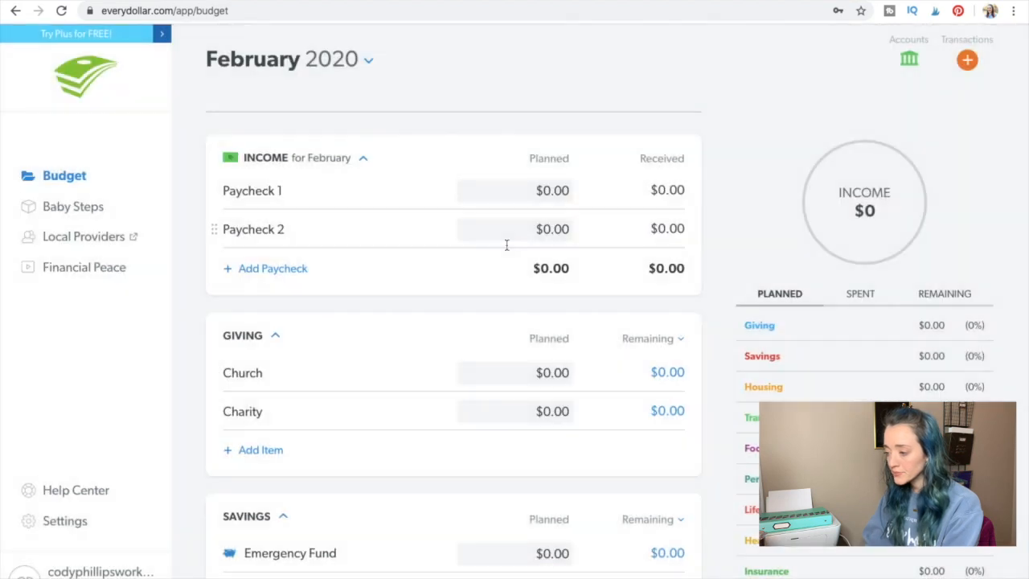
Rename the Giving group to "Cash Envelopes".
left_click(299, 333)
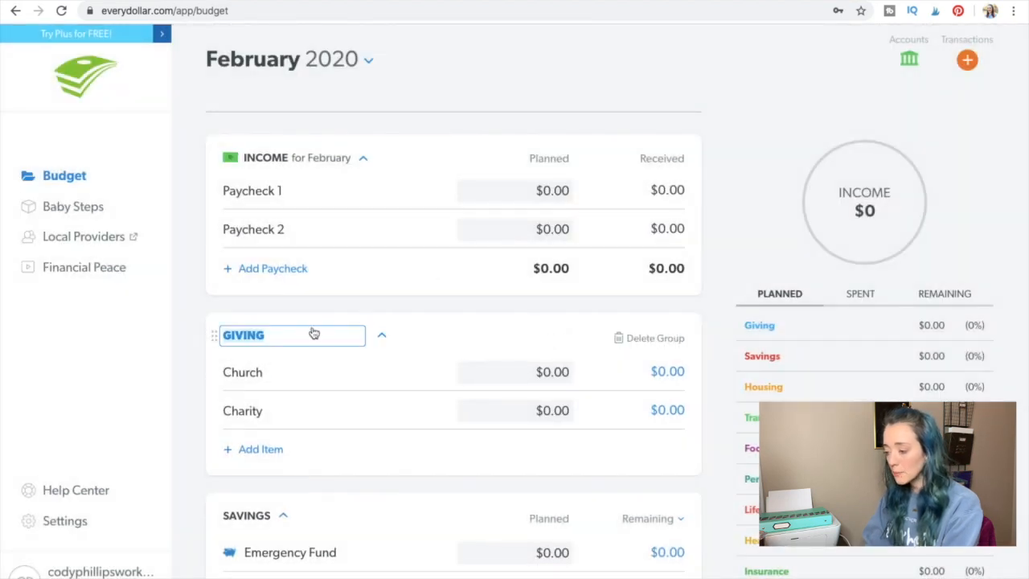
key("BackSpace")
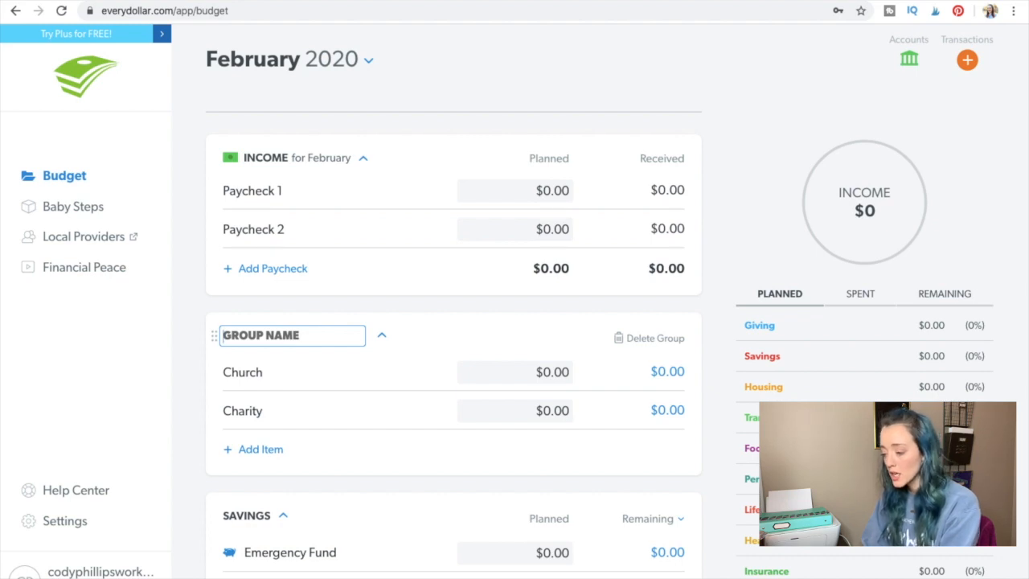
type("CASH")
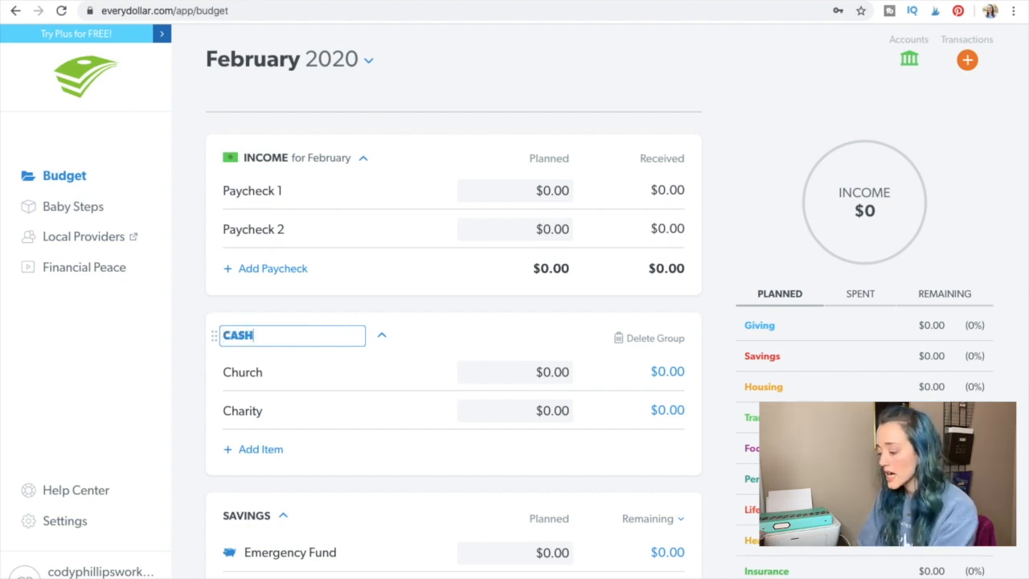
type(" ENVELOPES")
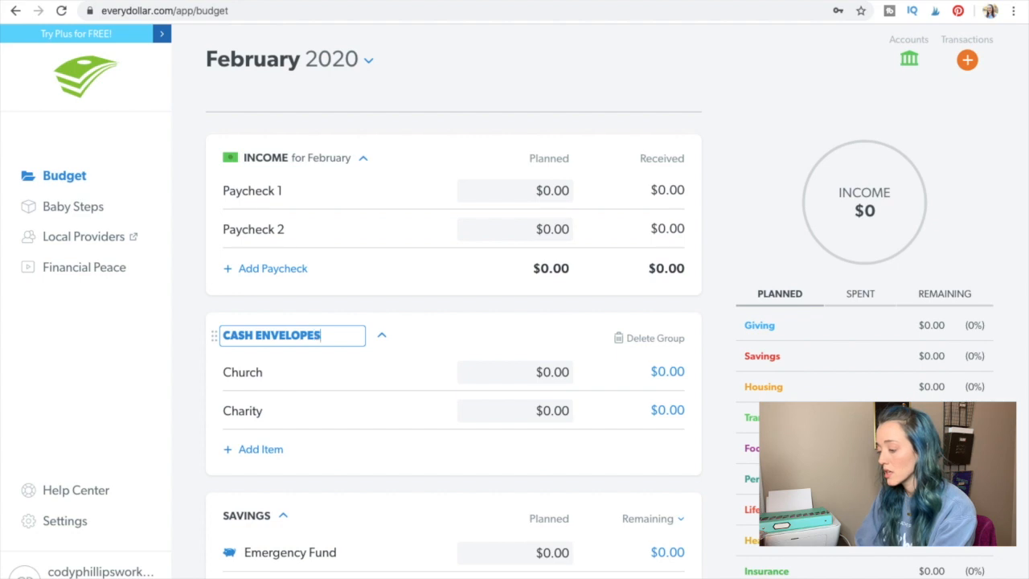
left_click(431, 335)
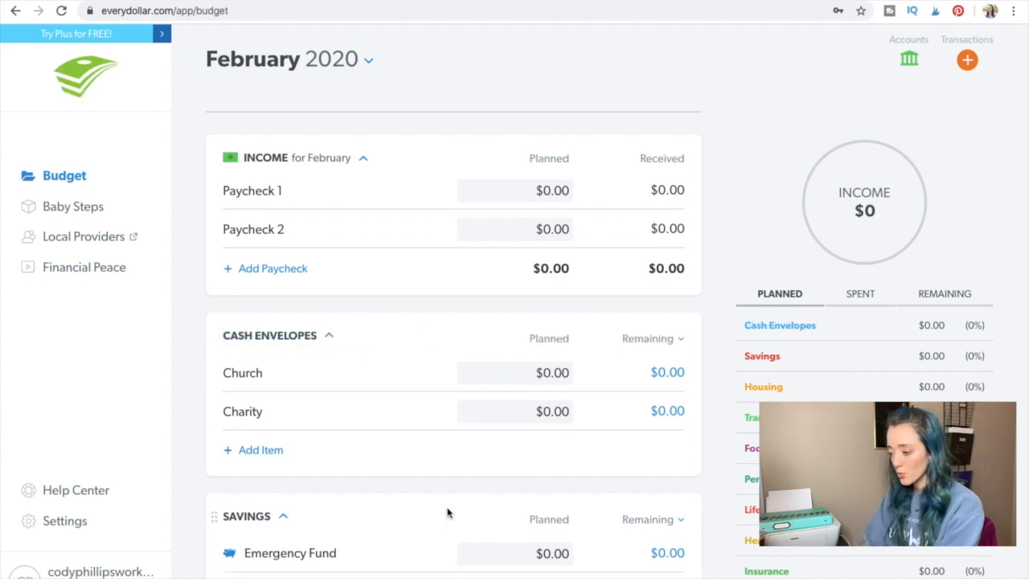
Rename the Church item to "Grocery" and the Charity item to "Fast Food" in the Cash Envelopes group.
left_click(327, 367)
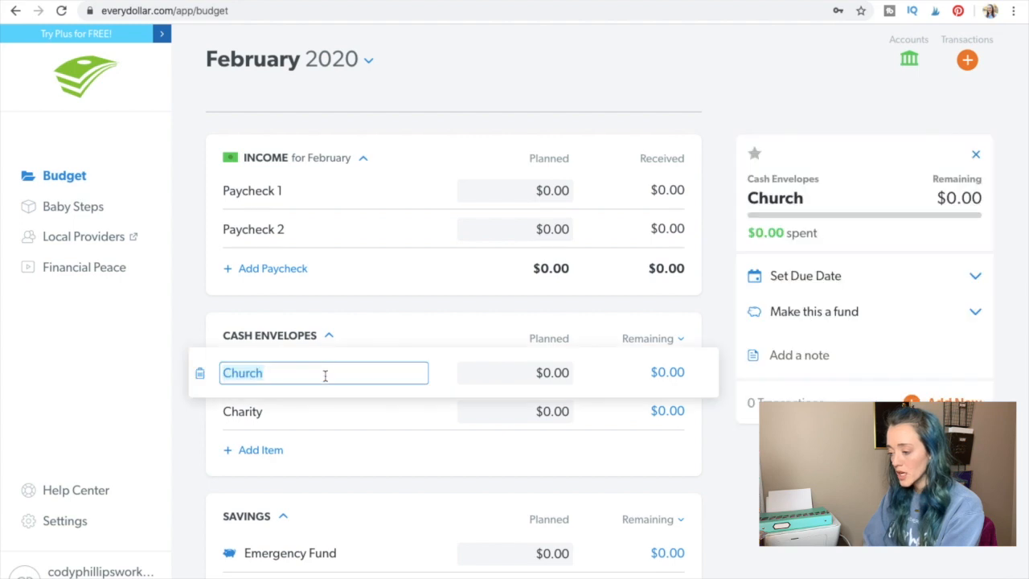
type("Grocery")
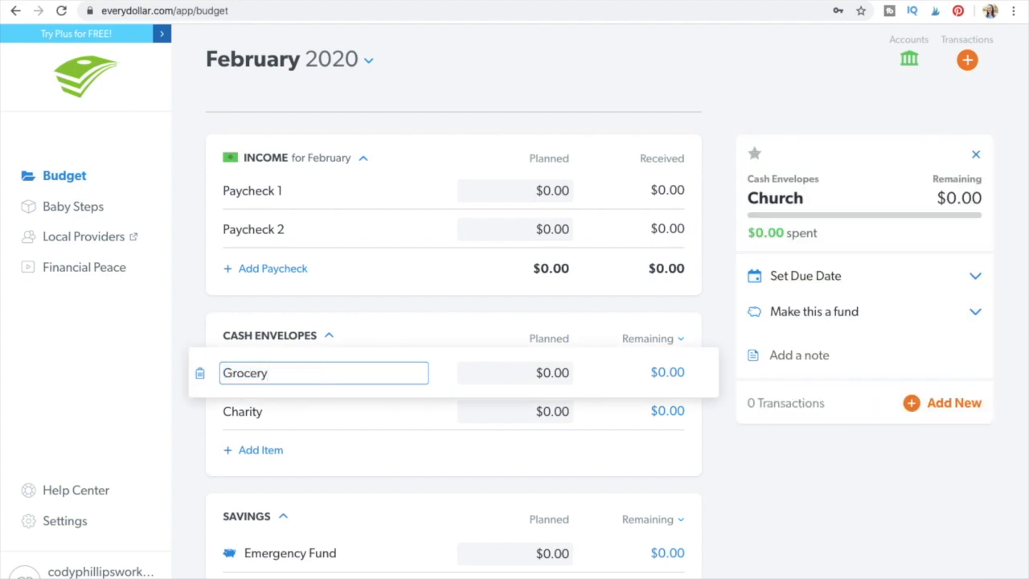
left_click(292, 412)
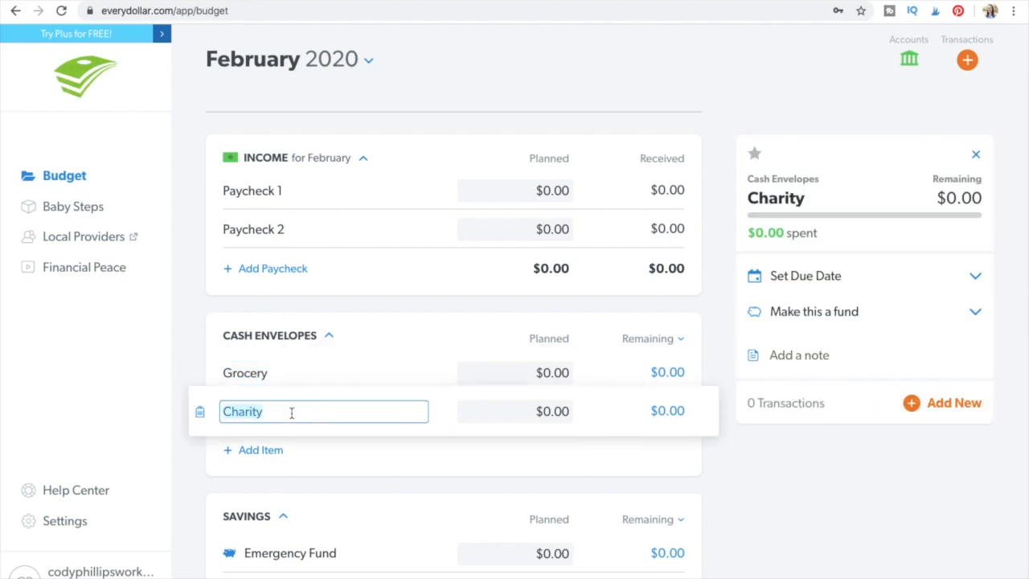
type("Fast Food")
Add the items "Personal Spending", "Beauty" and "Household" to the Cash Envelopes group.
left_click(262, 451)
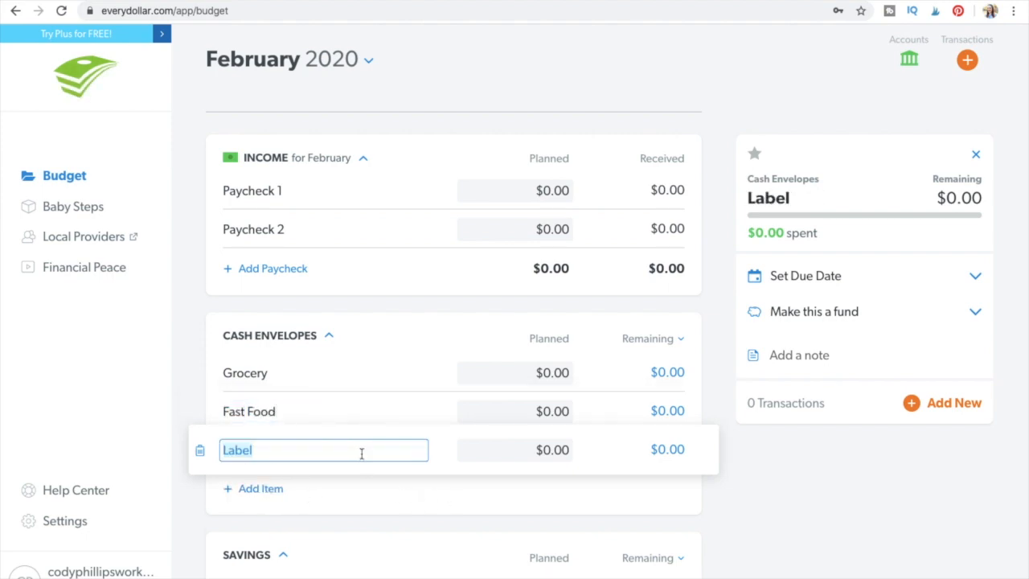
type("Personal Spending")
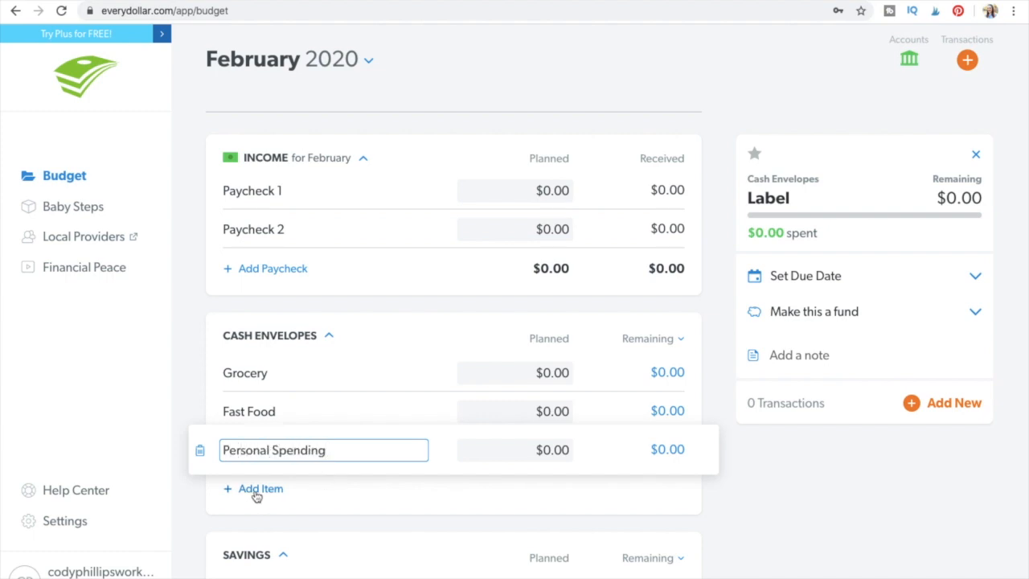
left_click(257, 490)
type("Beauty")
left_click(265, 526)
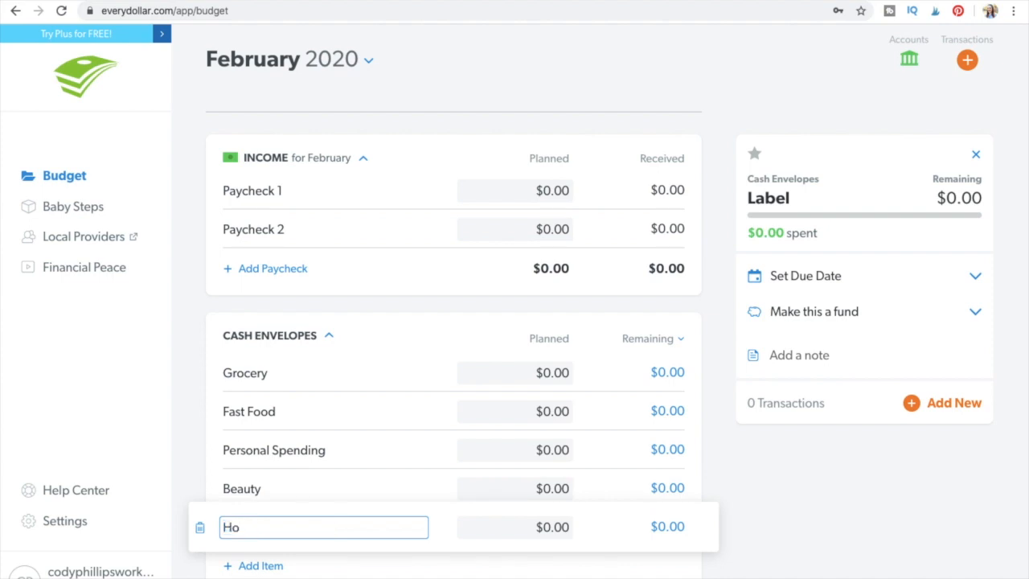
type("usehold")
key("Tab")
Add the items "Pets" and "Misc" below Household in the Cash Envelopes group.
scroll(248, 466, "down", 1)
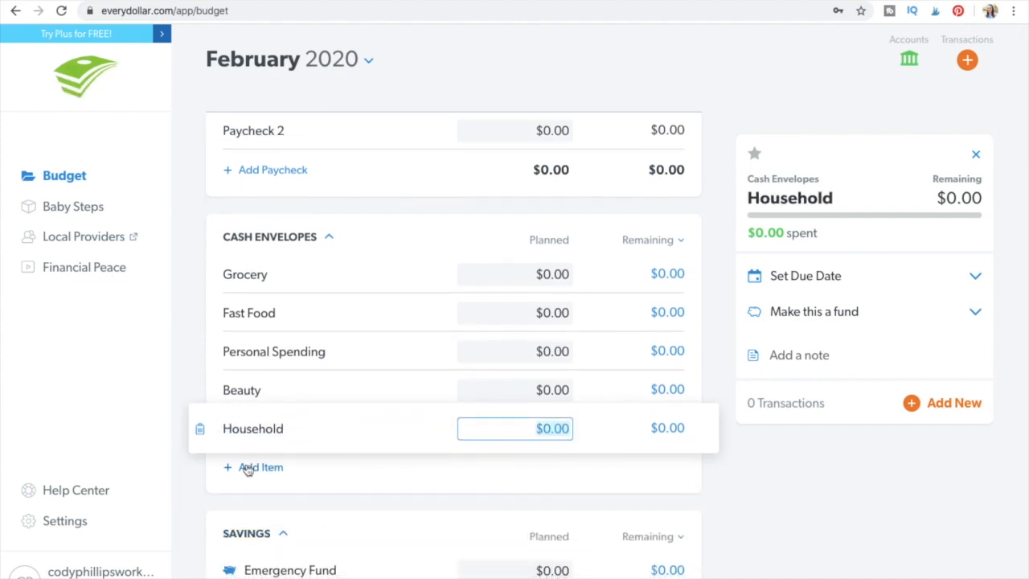
left_click(250, 467)
type("Pets")
key("Return")
left_click(273, 504)
type("Mis")
key("Return")
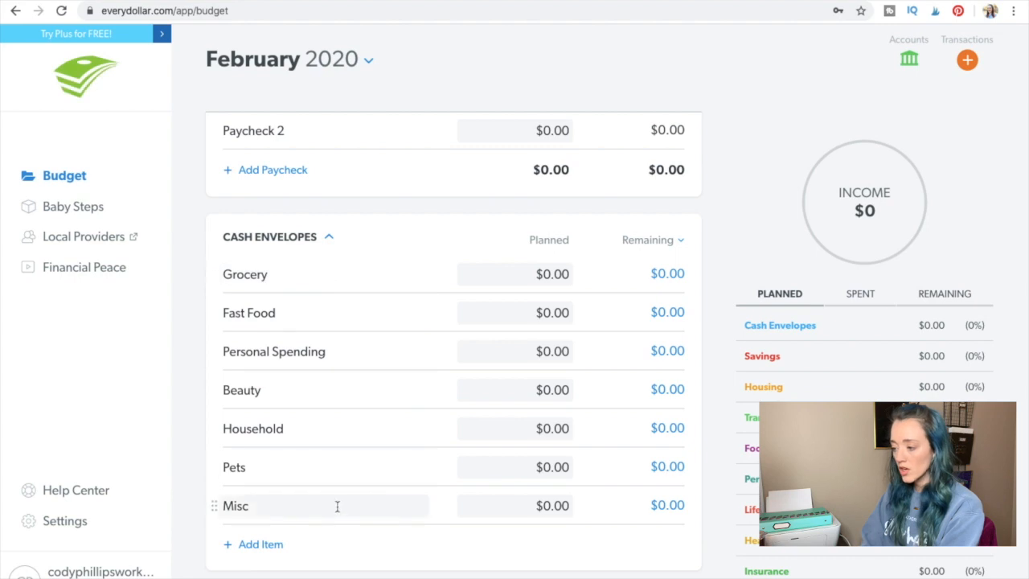
Delete the Food group and its budget items from the February 2020 budget.
scroll(340, 507, "down", 2)
scroll(340, 509, "down", 1)
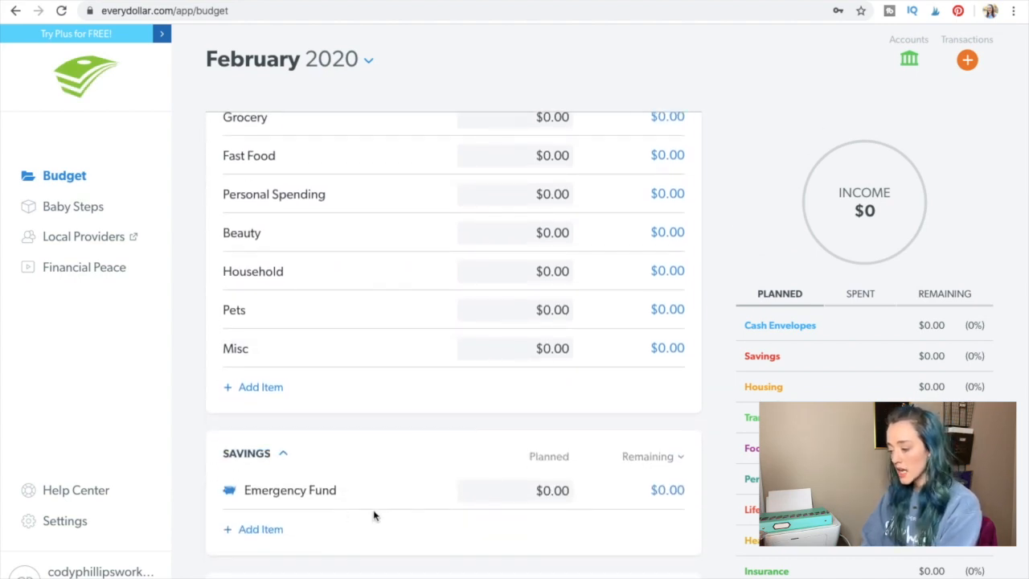
scroll(373, 515, "down", 3)
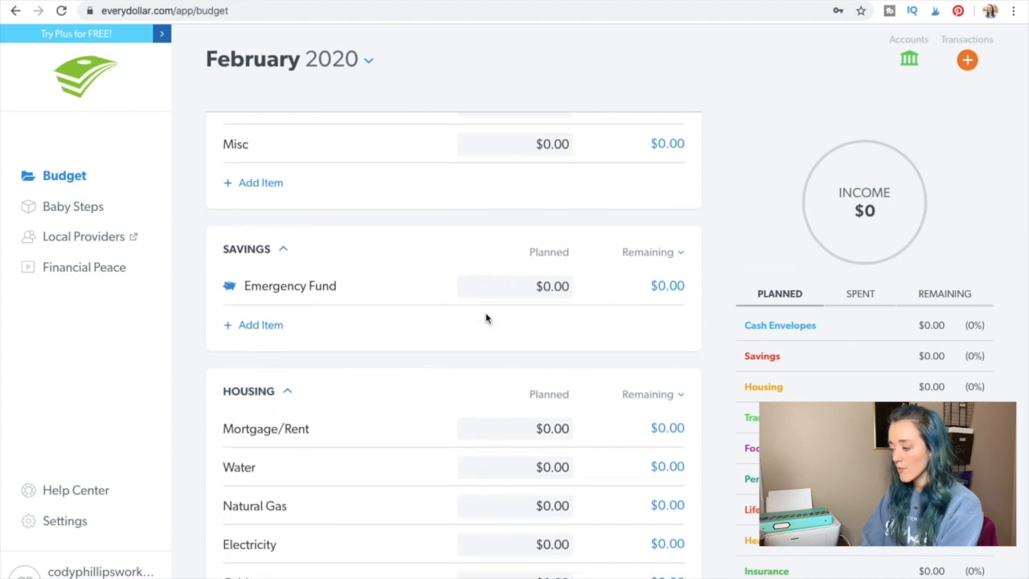
scroll(486, 319, "down", 2)
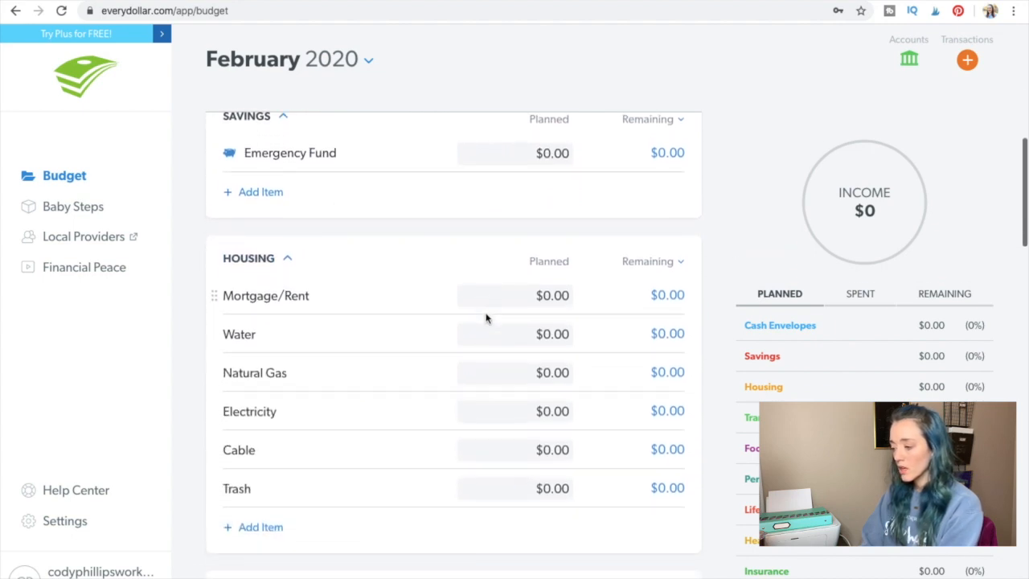
scroll(485, 318, "down", 2)
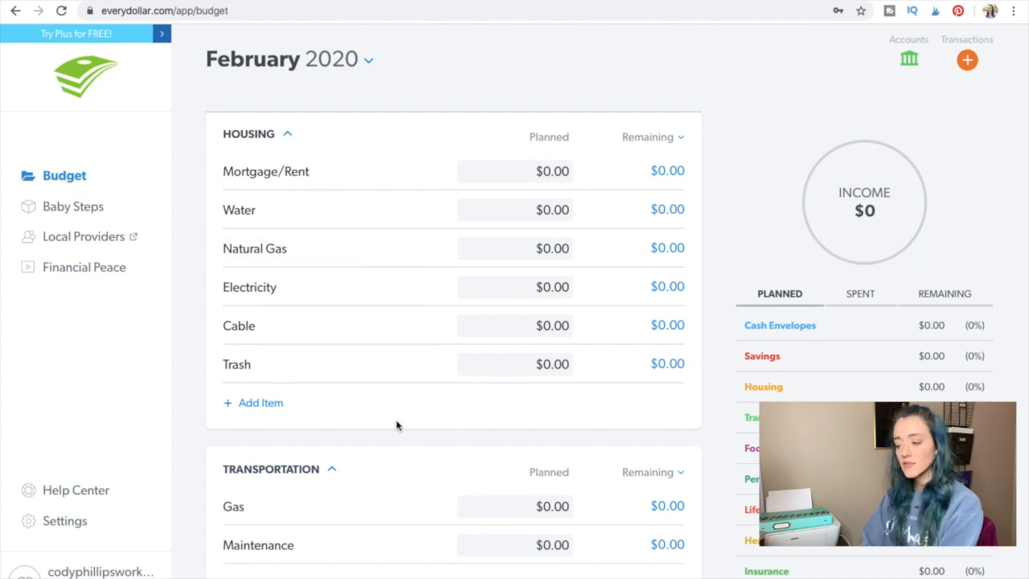
scroll(395, 423, "down", 5)
scroll(396, 423, "down", 3)
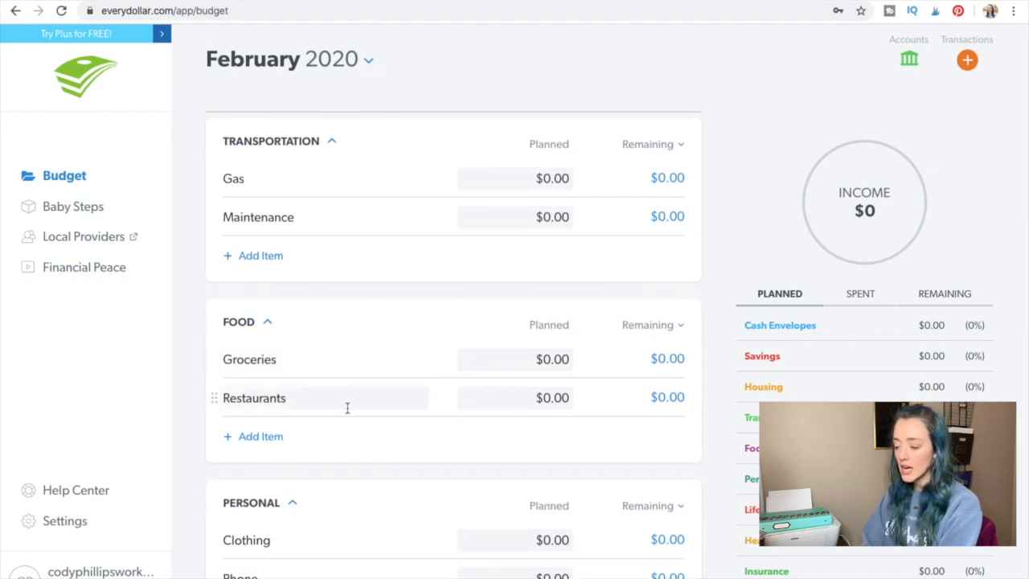
left_click(265, 327)
left_click(252, 329)
left_click(251, 325)
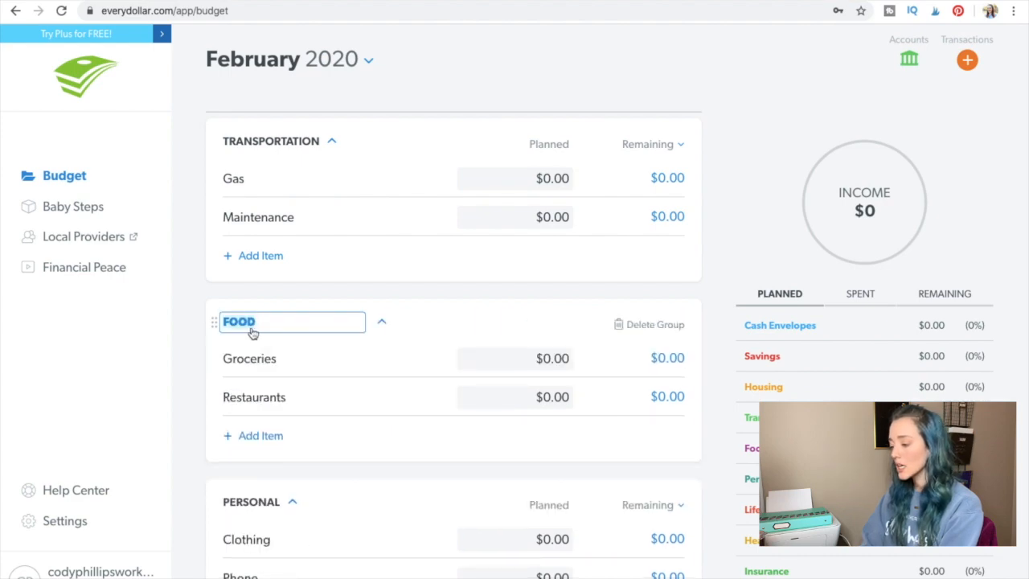
left_click(661, 325)
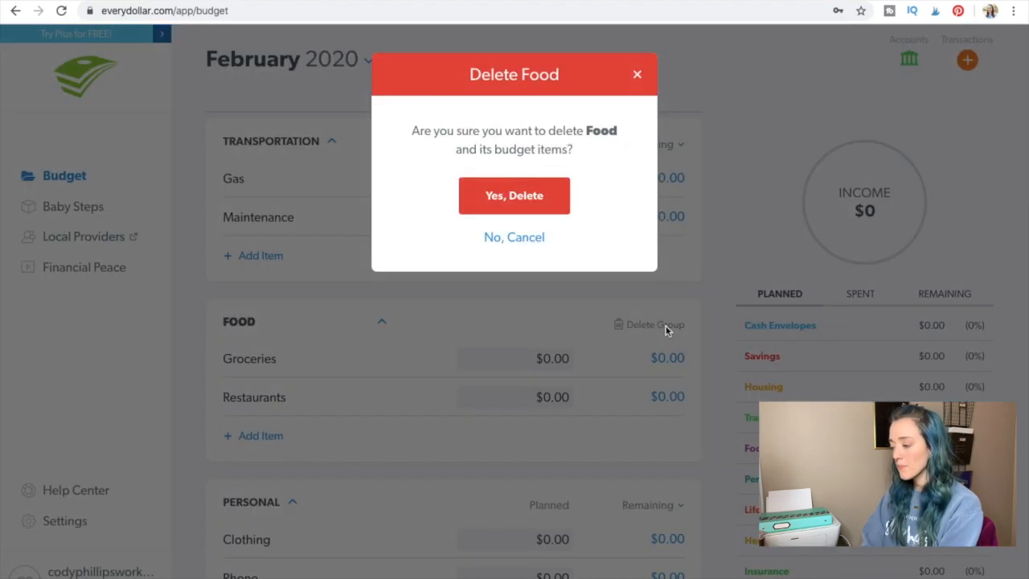
left_click(534, 208)
Delete the Clothing, Fun Money and Hair/Cosmetics items from the Personal group.
scroll(404, 342, "down", 2)
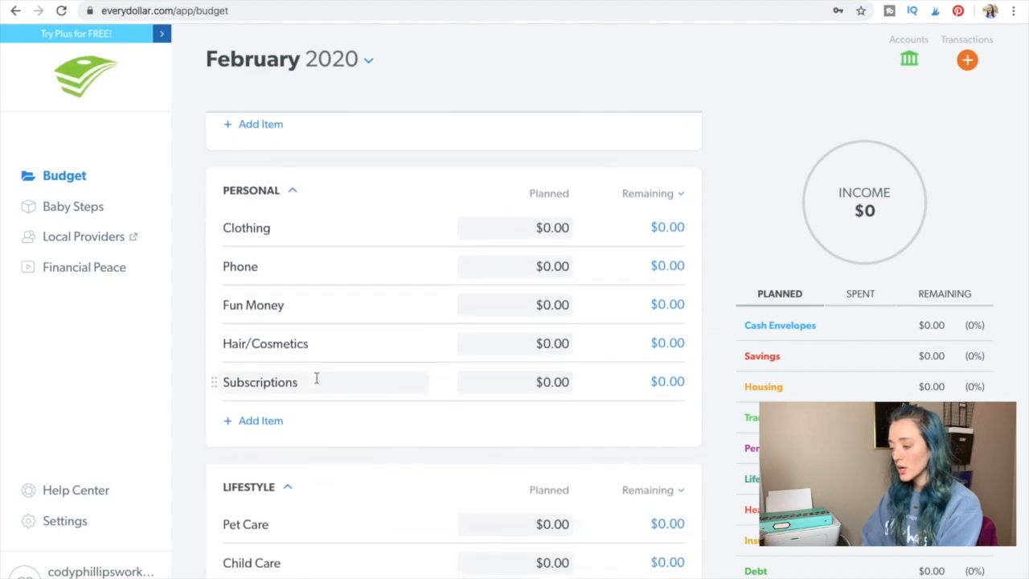
left_click(290, 229)
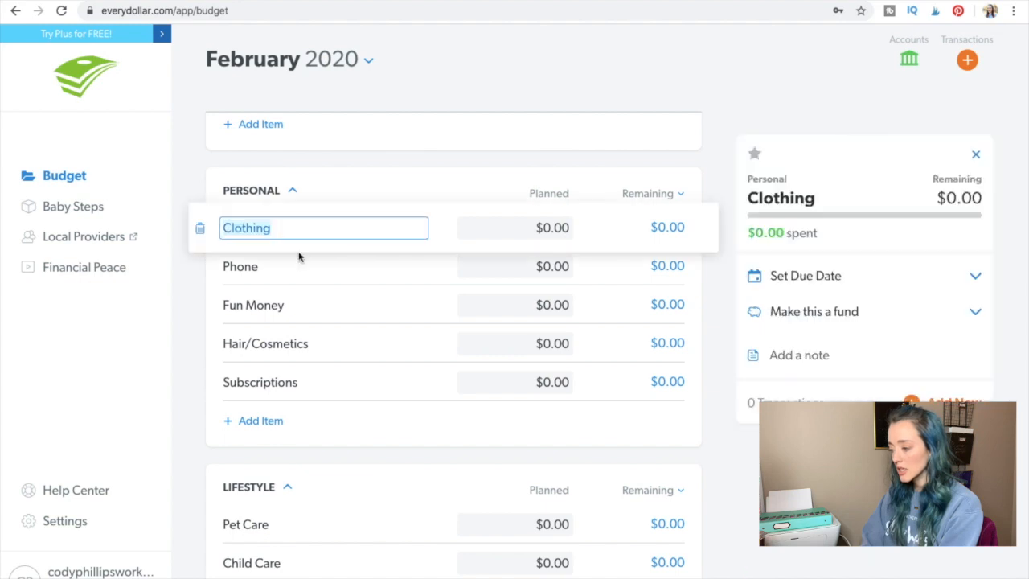
left_click(200, 231)
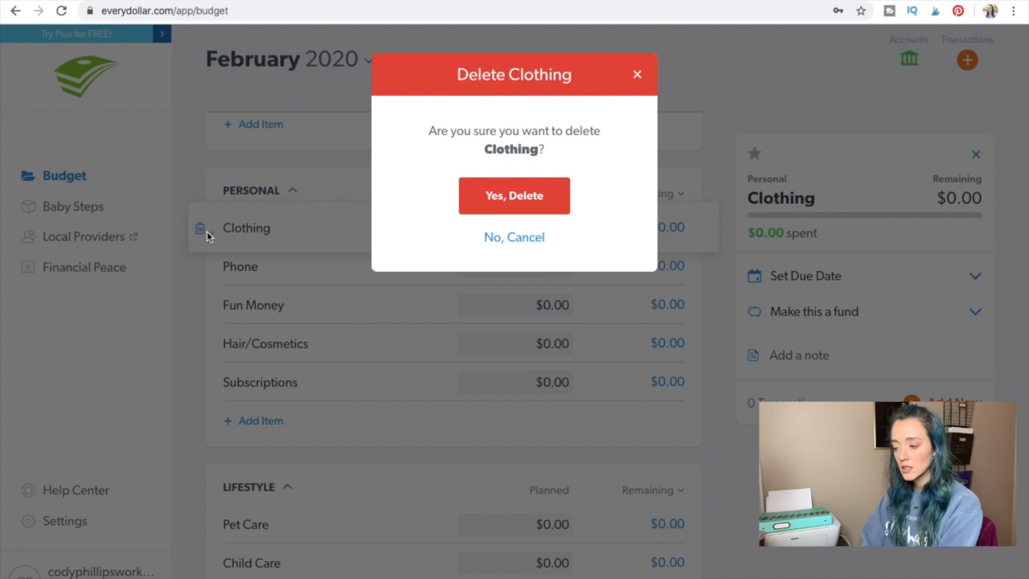
left_click(543, 200)
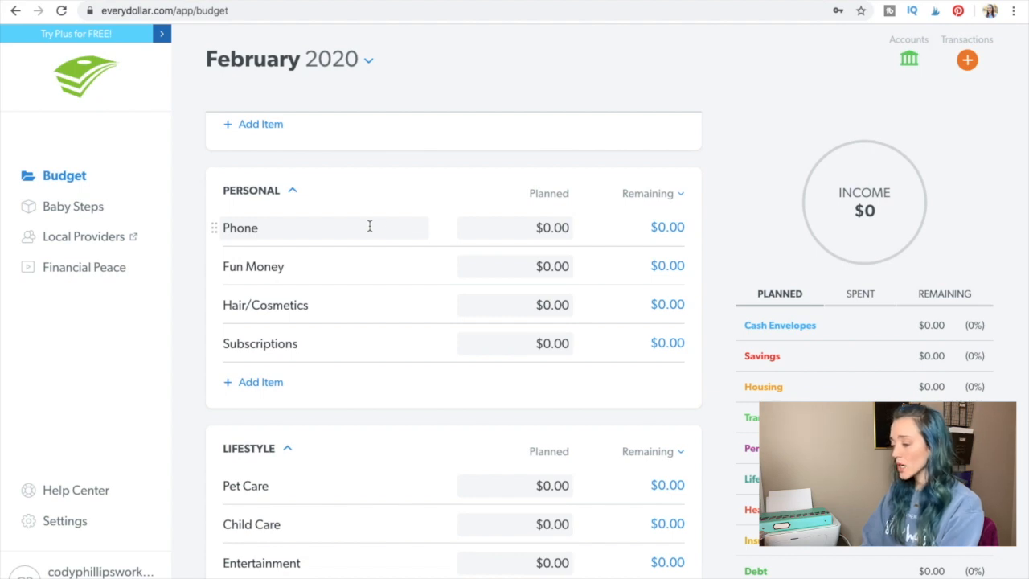
left_click(295, 270)
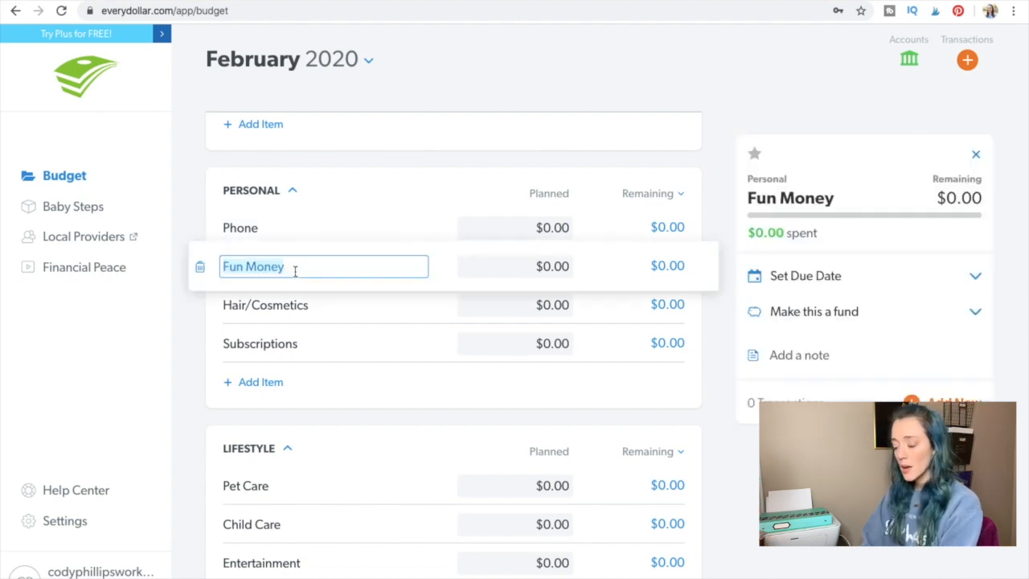
left_click(200, 271)
left_click(521, 204)
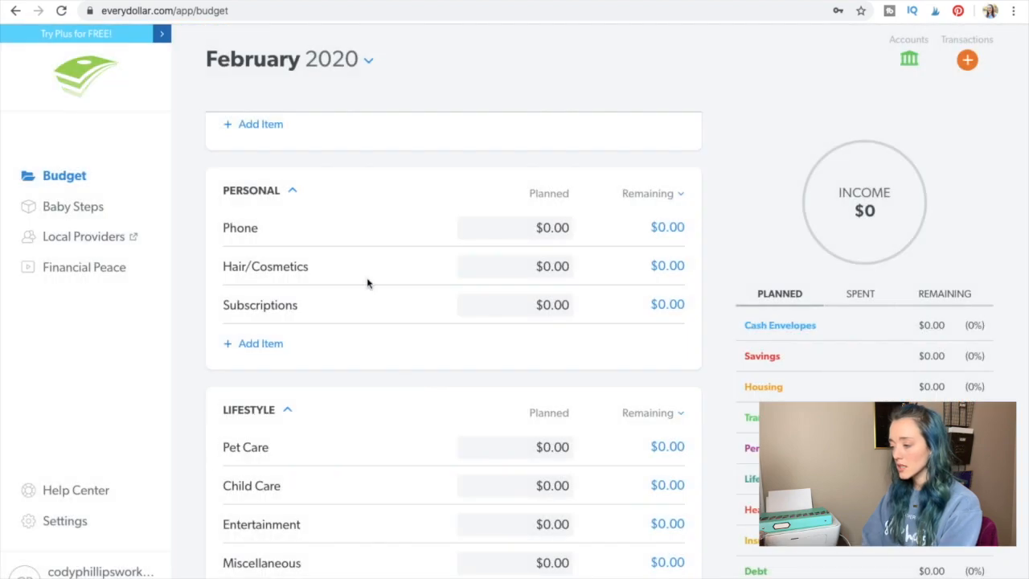
left_click(331, 268)
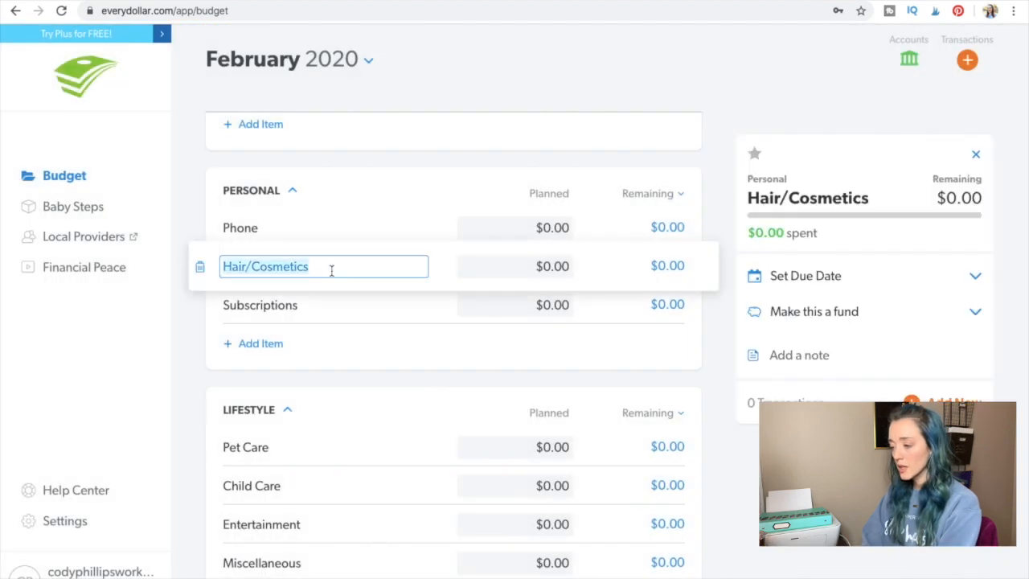
left_click(201, 273)
left_click(518, 196)
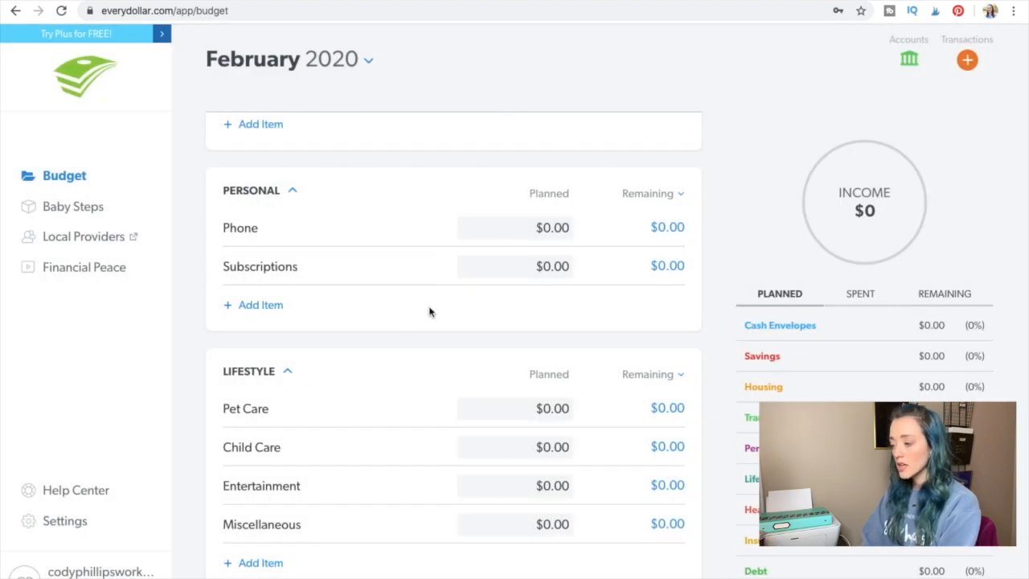
Delete the Pet Care, Child Care and Miscellaneous items from the Lifestyle group.
scroll(443, 298, "down", 1)
scroll(444, 298, "down", 5)
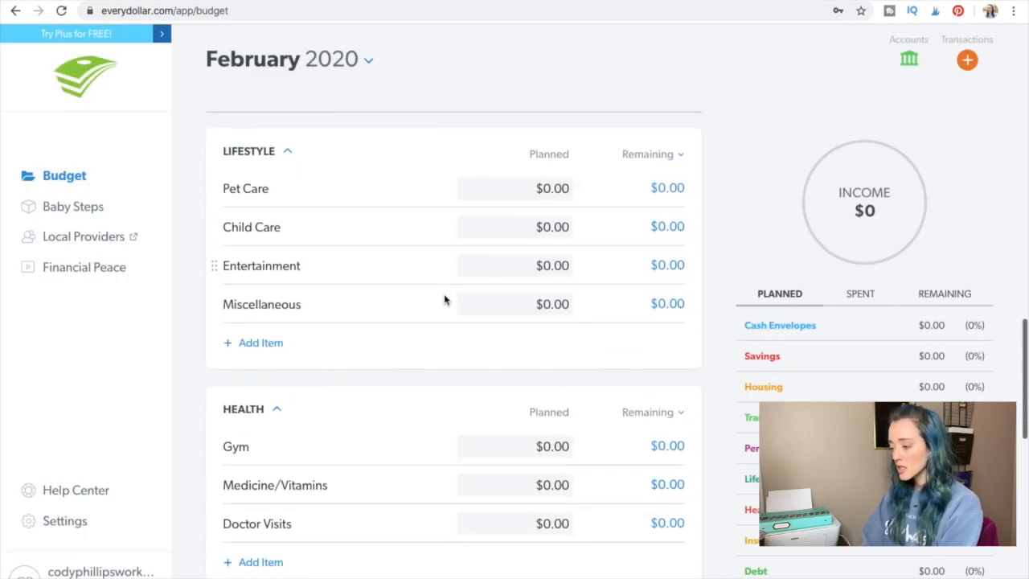
left_click(328, 188)
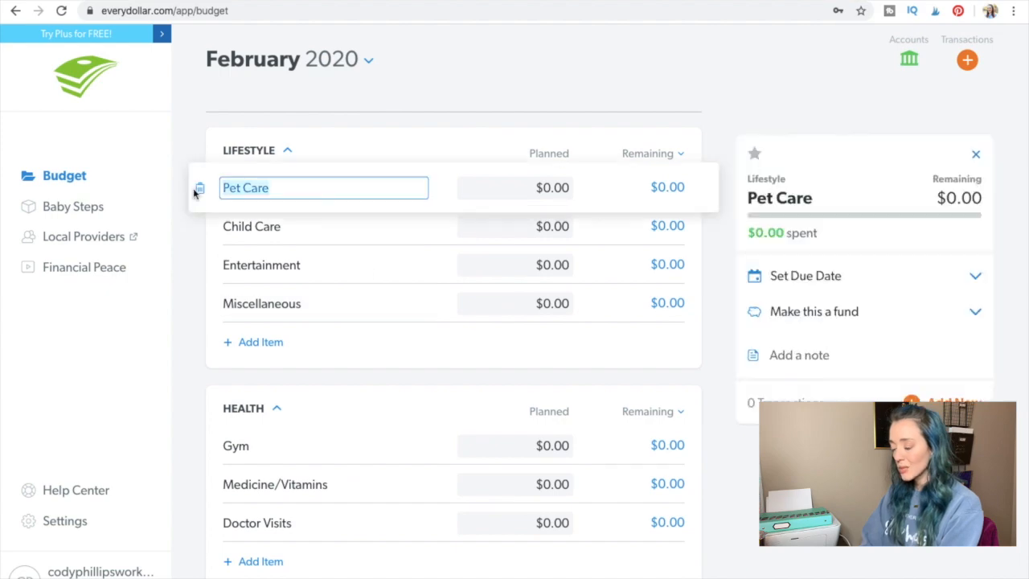
left_click(200, 193)
left_click(500, 199)
left_click(300, 191)
left_click(199, 192)
left_click(483, 195)
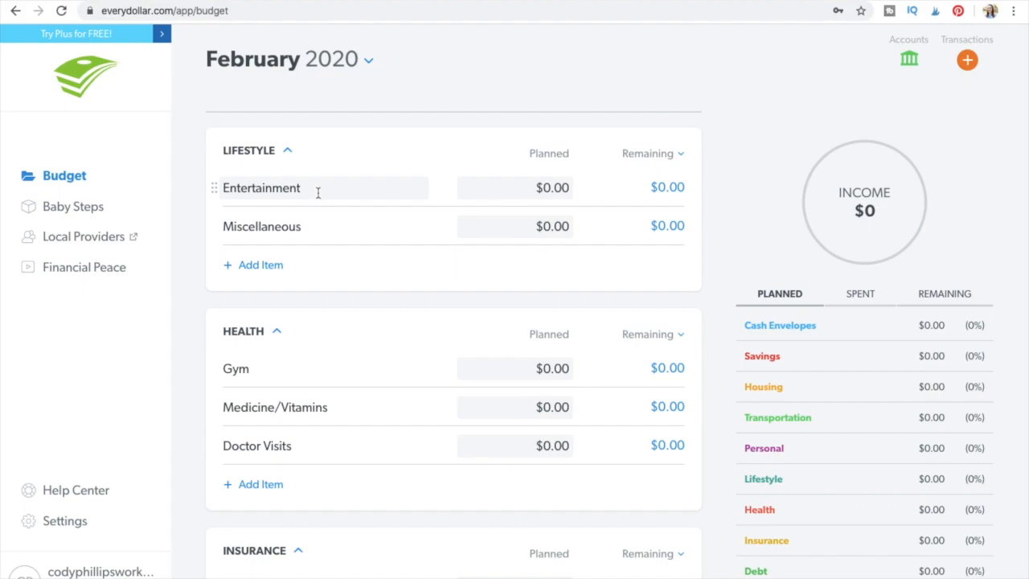
left_click(314, 228)
left_click(201, 228)
left_click(500, 196)
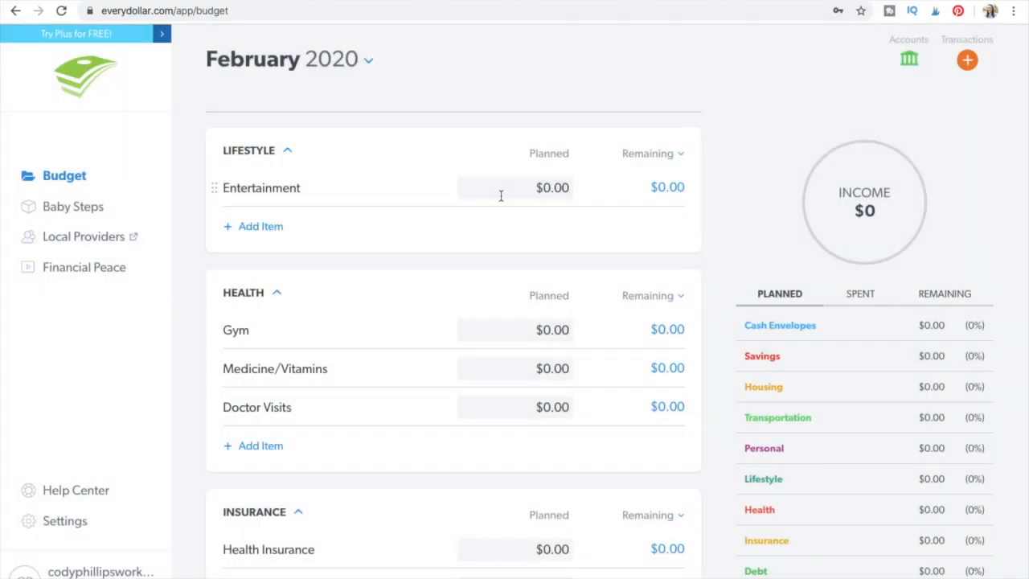
Delete the whole Health group from the budget.
scroll(243, 243, "down", 1)
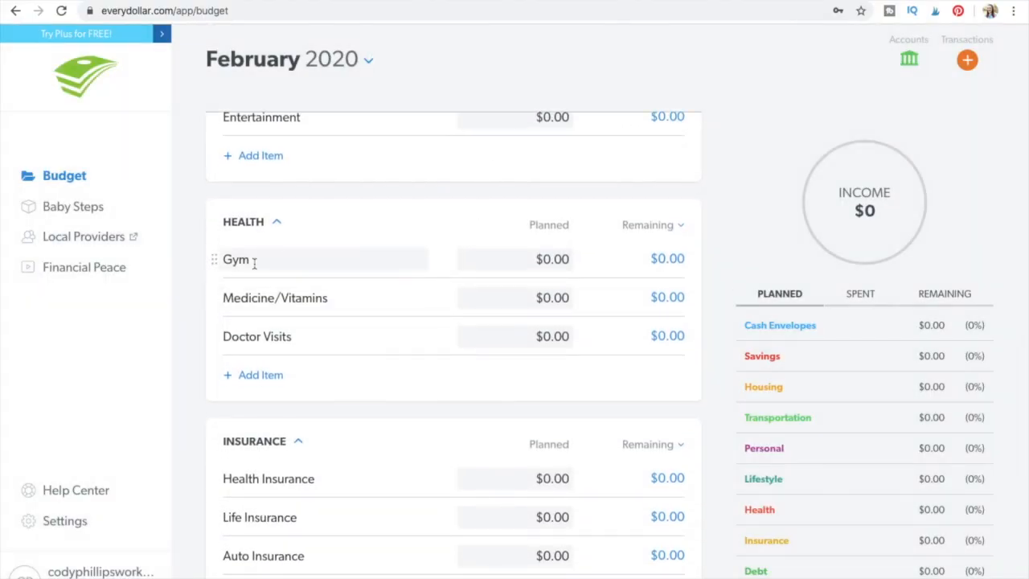
left_click(254, 263)
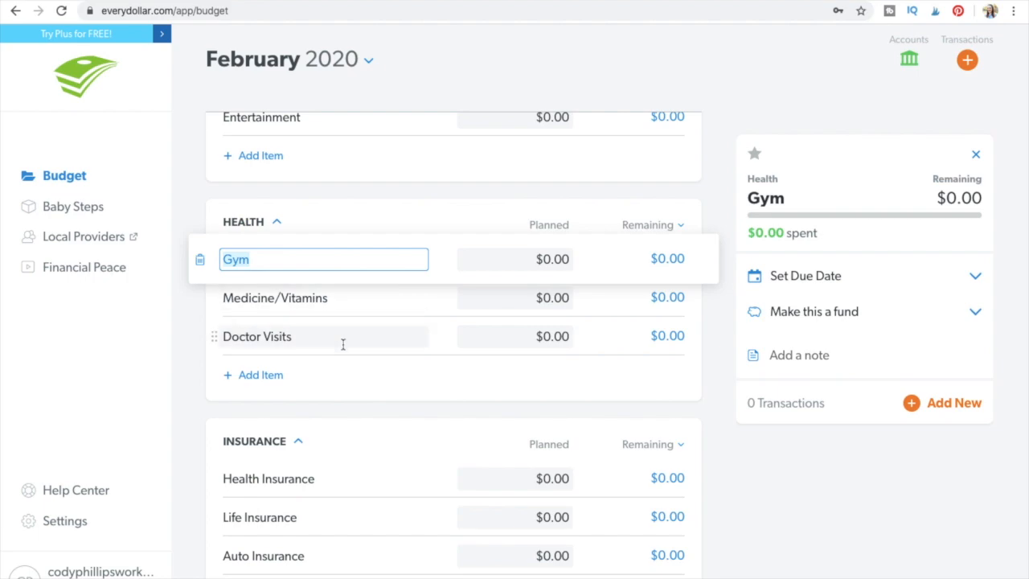
left_click(253, 223)
left_click(652, 223)
left_click(500, 194)
Delete the Health Insurance, Life Insurance and Identity Theft items from the Insurance group.
left_click(241, 198)
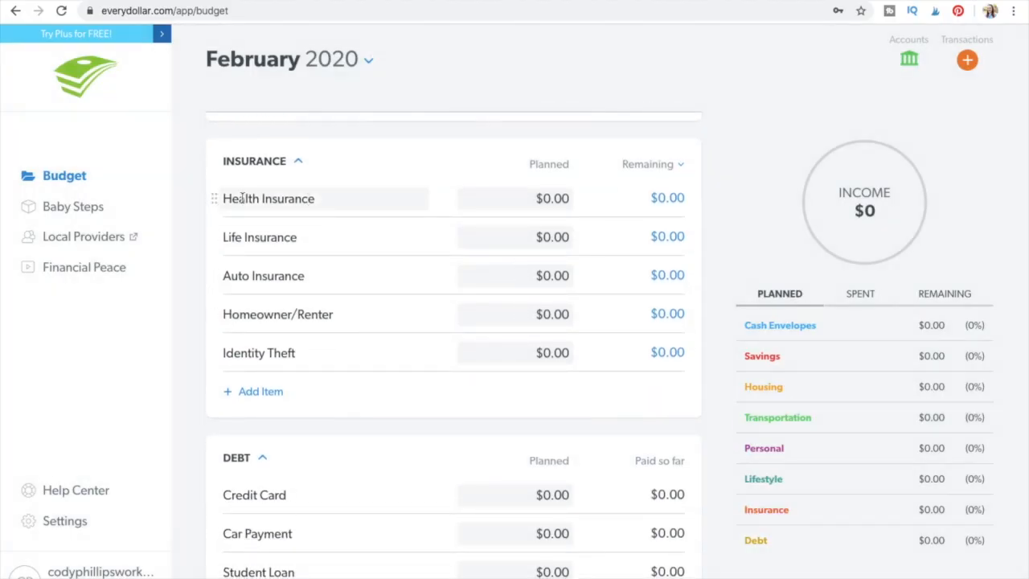
left_click(201, 200)
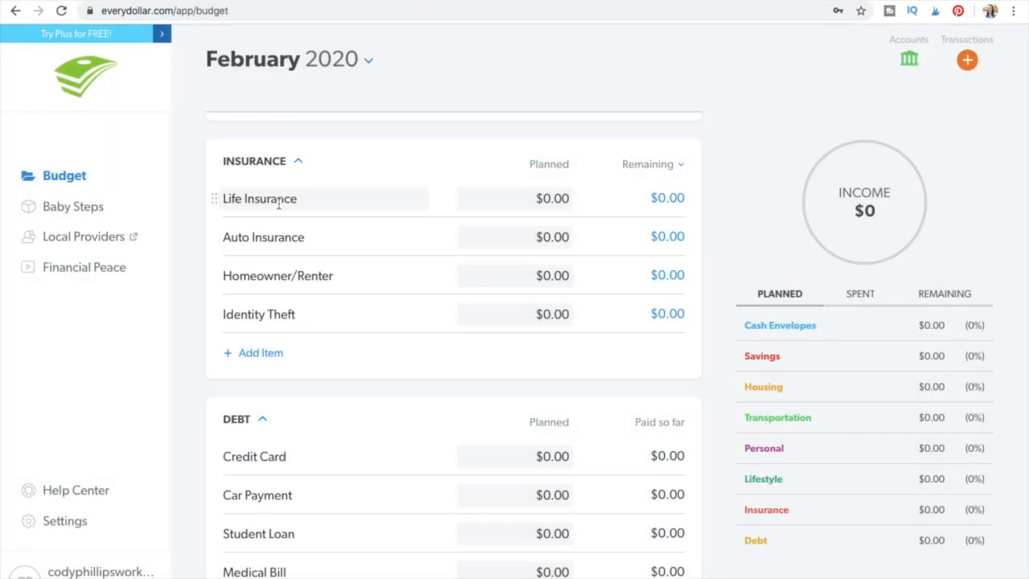
left_click(236, 201)
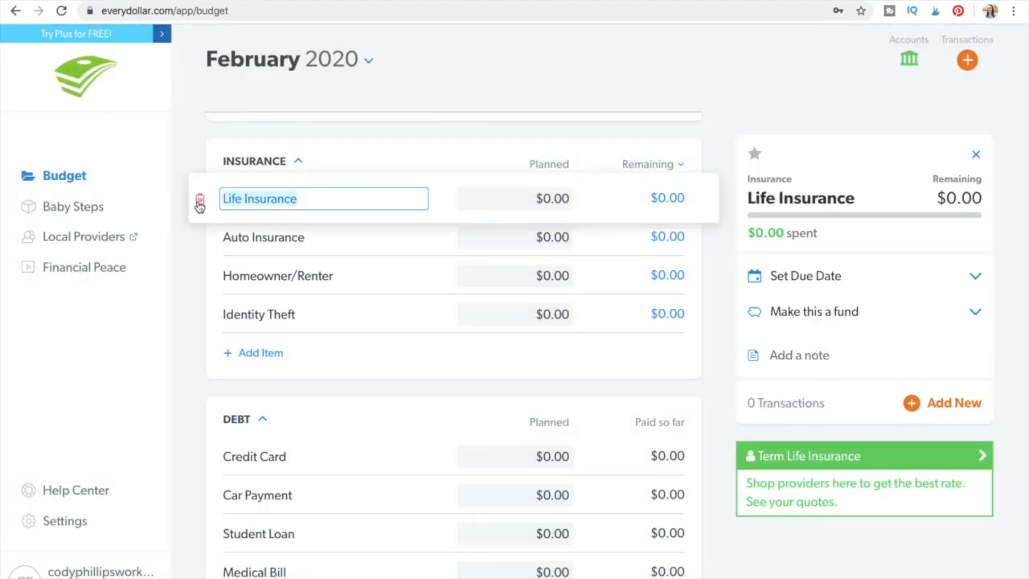
left_click(200, 204)
left_click(518, 201)
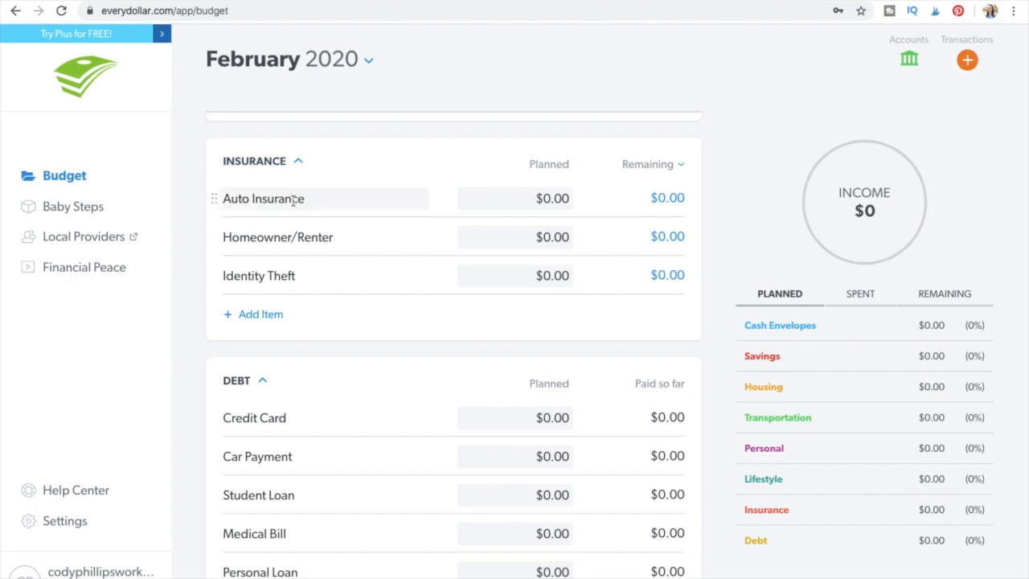
left_click(211, 277)
left_click(200, 277)
left_click(508, 193)
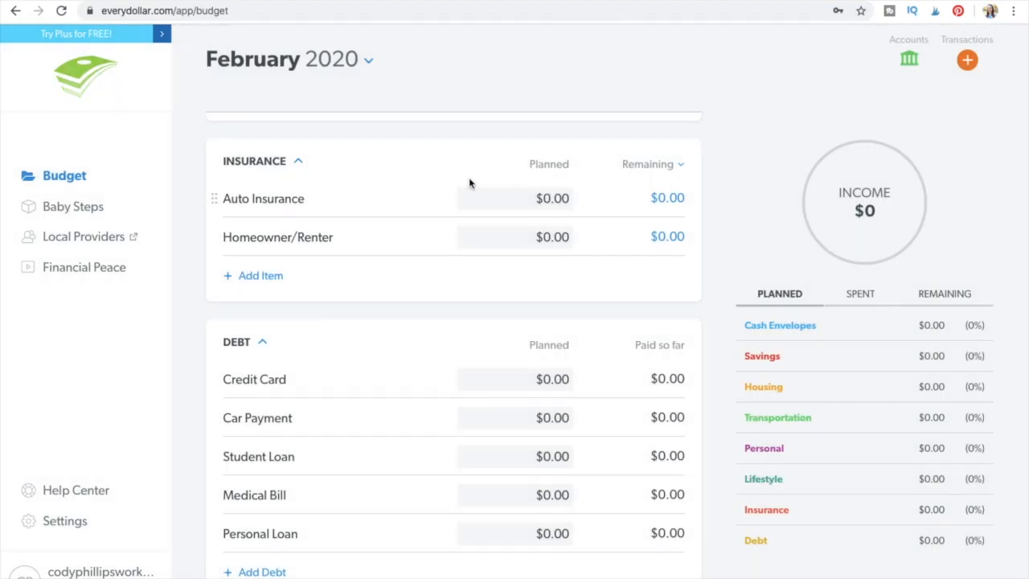
Shorten the name of the Homeowner/Renter item in the Insurance group to "Renter".
left_click(340, 237)
left_click_drag(294, 238, 208, 239)
key("BackSpace")
left_click(384, 285)
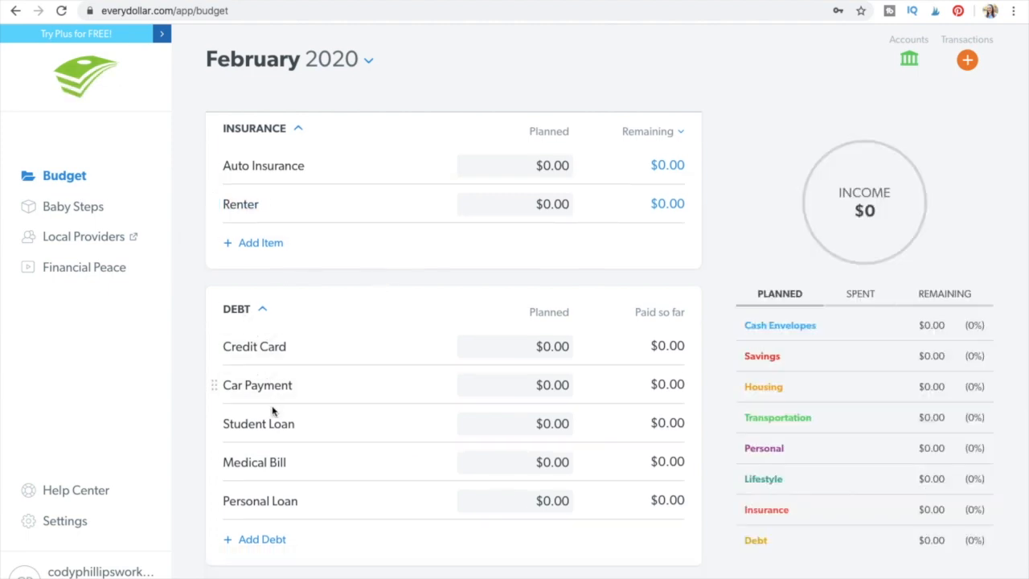
Delete the Personal Loan item from the Debt group.
left_click(303, 500)
left_click(198, 500)
left_click(501, 197)
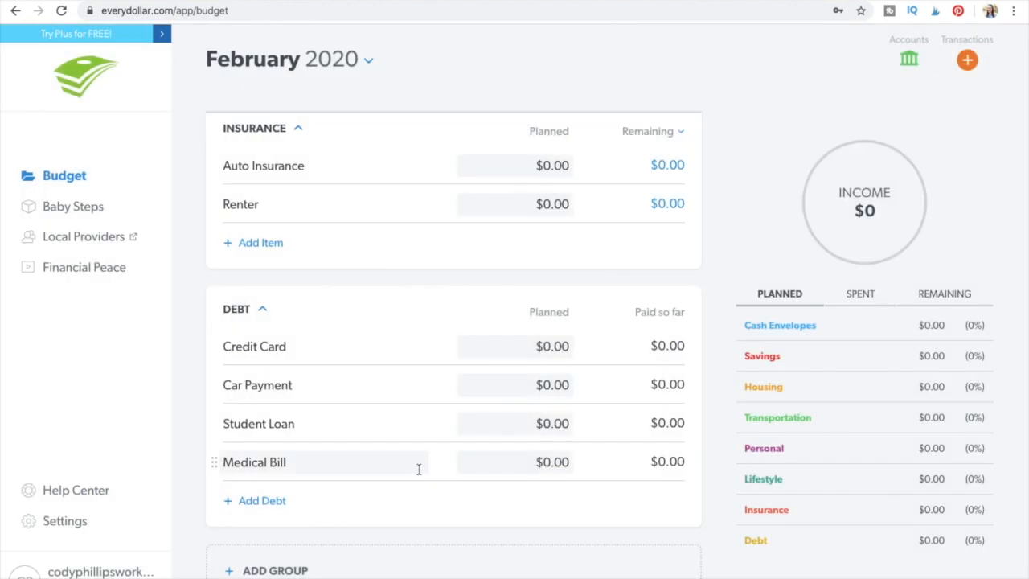
Set the planned amount of Paycheck 1 in the February income to 1408.32.
scroll(496, 305, "up", 5)
scroll(496, 301, "up", 6)
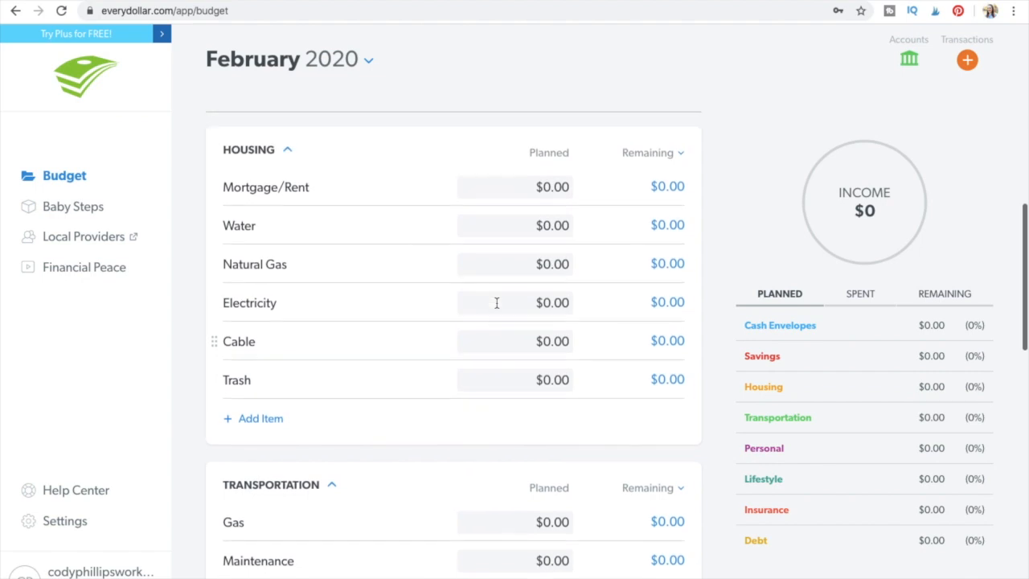
scroll(496, 302, "up", 5)
scroll(496, 307, "up", 4)
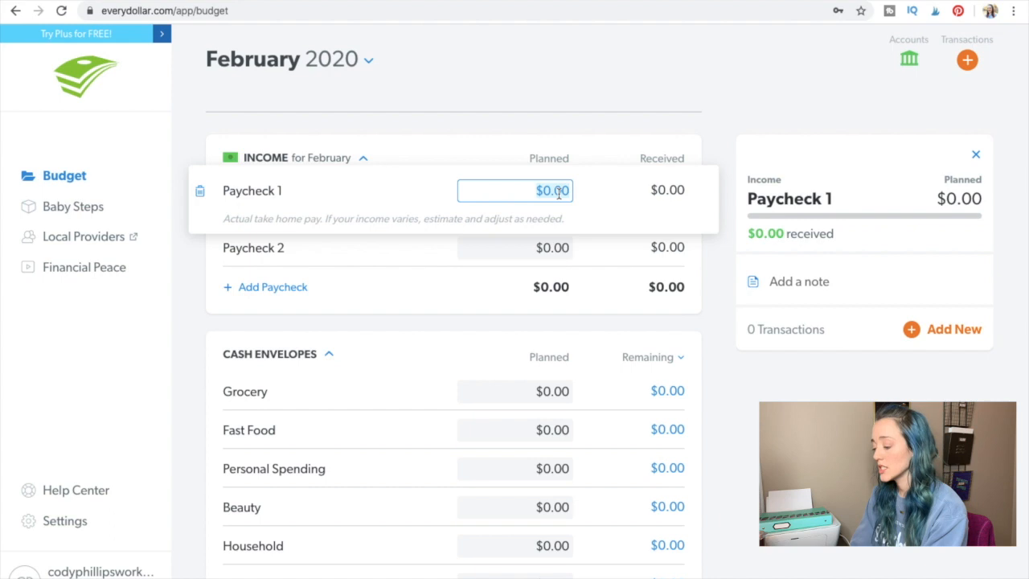
type("1408.32")
key("BackSpace")
type("32")
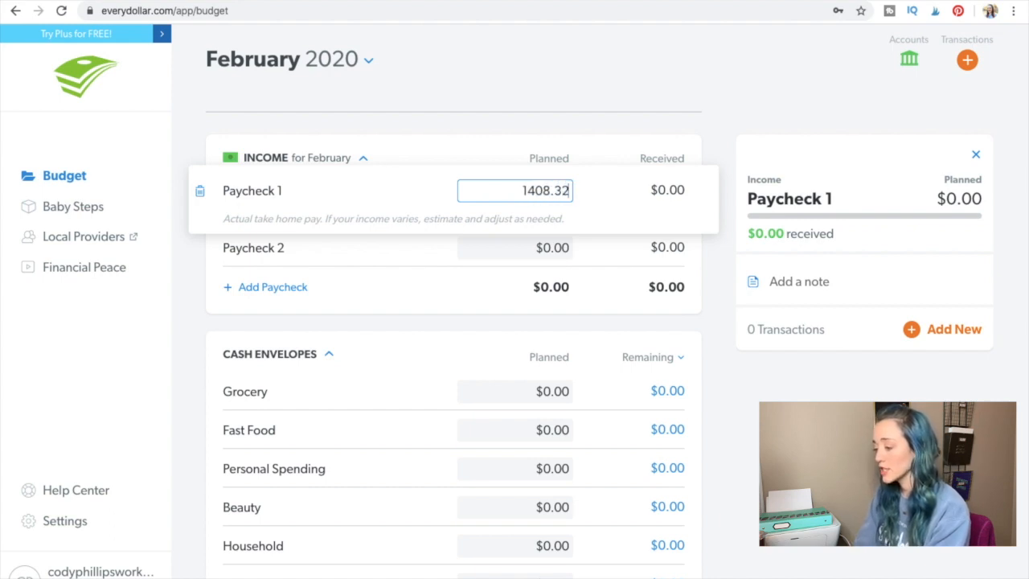
Set the planned amount of Paycheck 2 in the February income to 1408.32.
left_click(547, 252)
type("140")
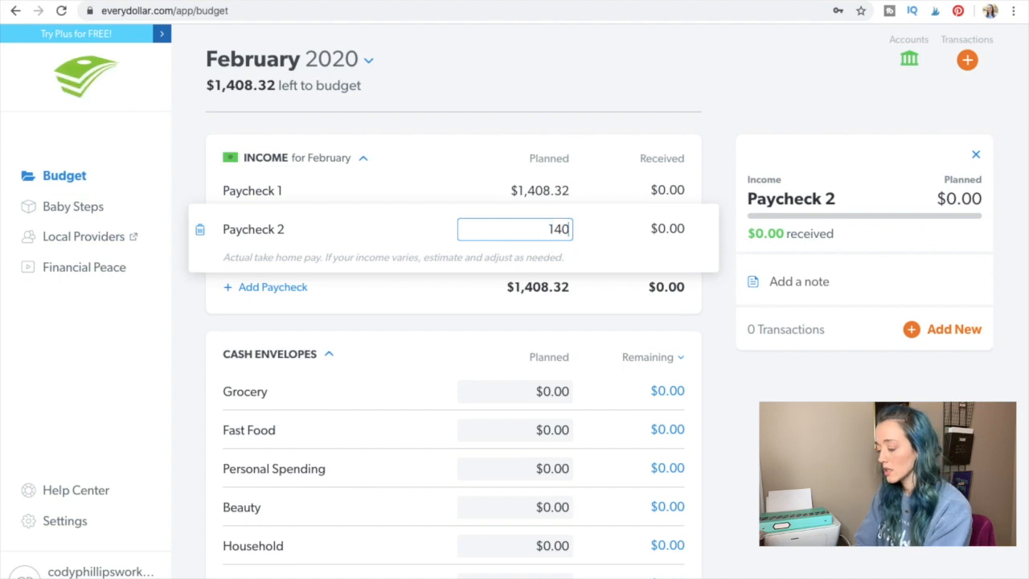
type("8.32")
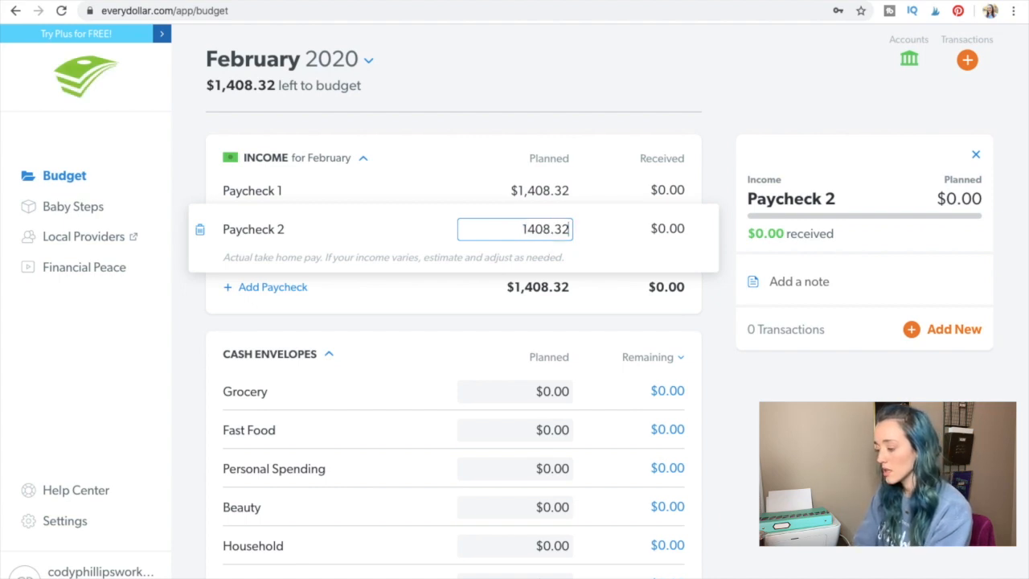
key("Tab")
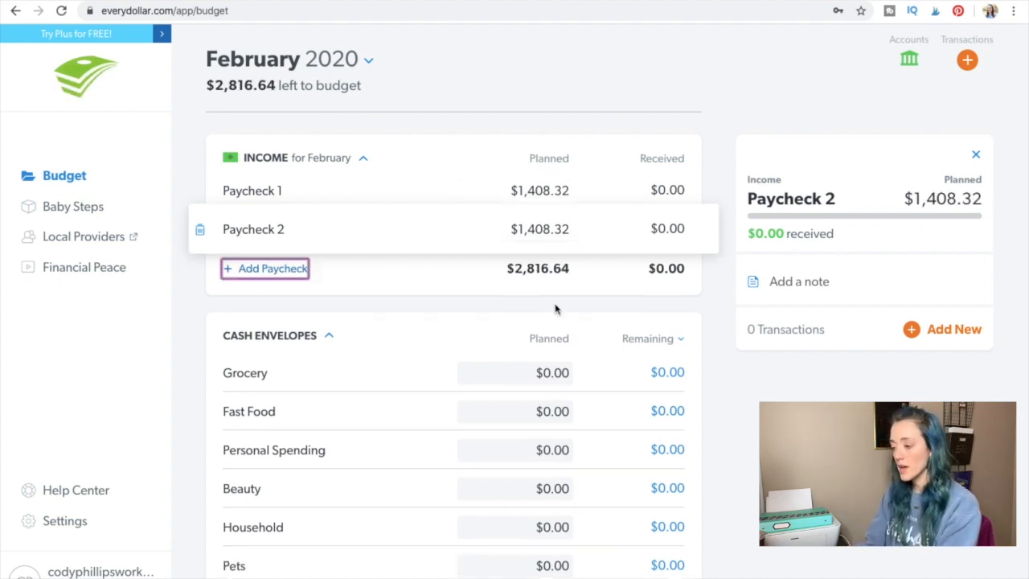
Add a third paycheck to the February income with a planned amount of 250.
left_click(271, 269)
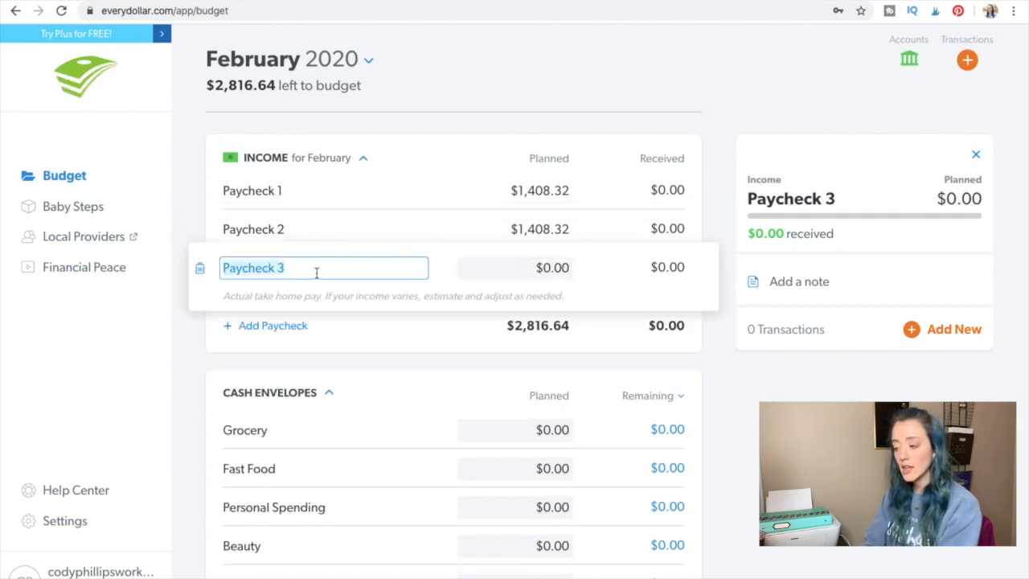
left_click(547, 269)
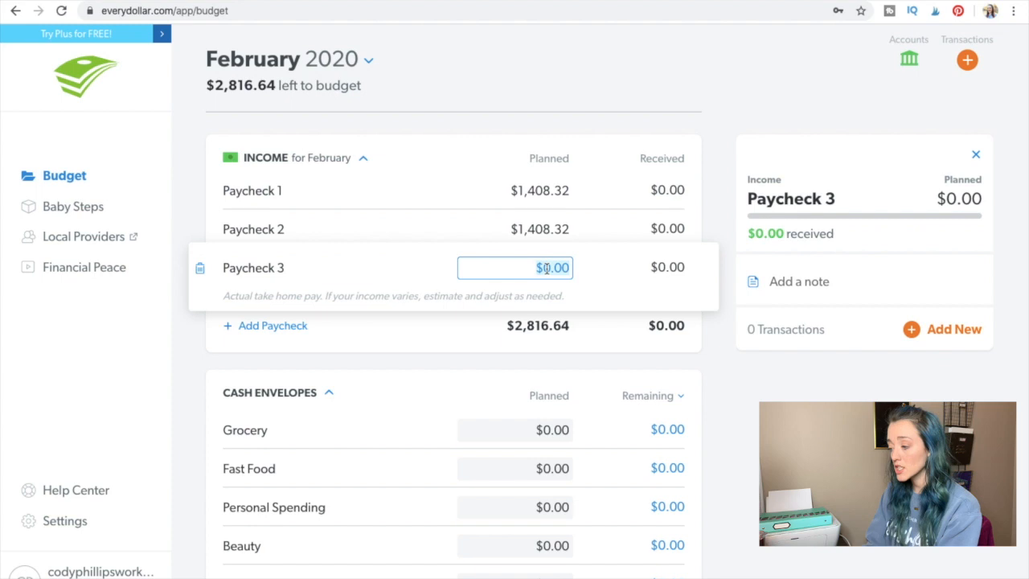
type("250")
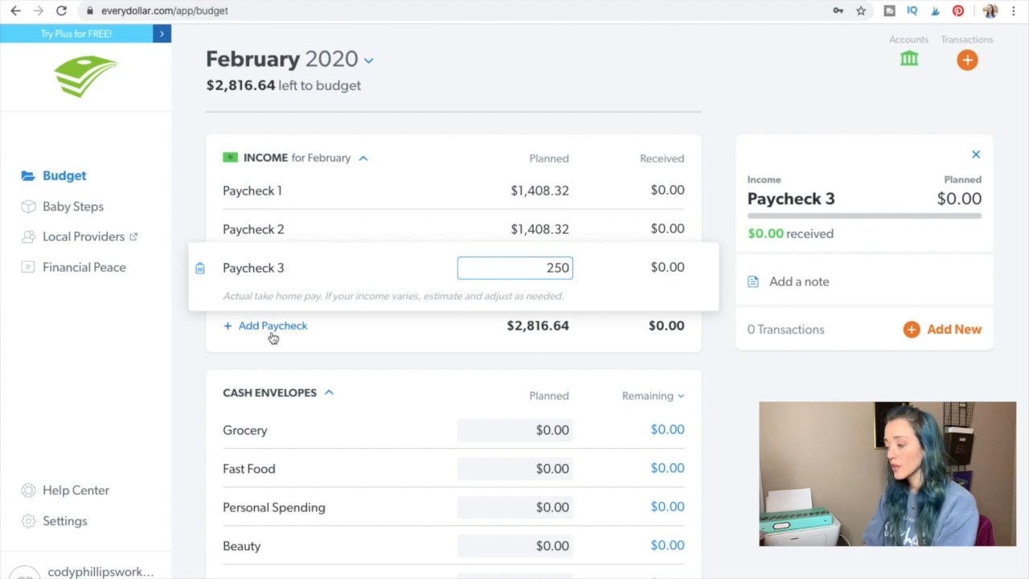
left_click(224, 299)
left_click(282, 268)
left_click(478, 271)
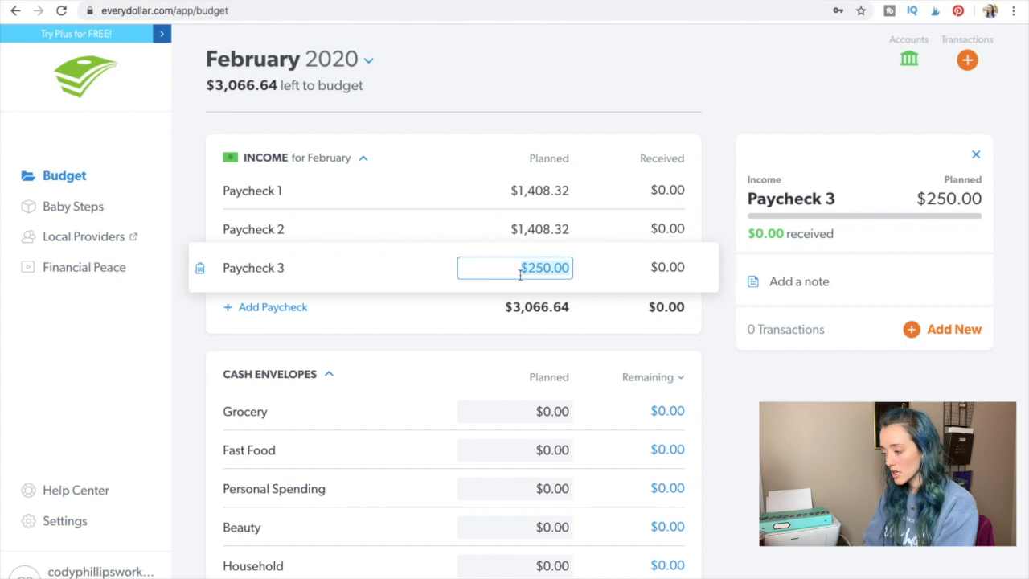
key("Tab")
Add a fourth paycheck to the February income and delete it.
left_click(267, 307)
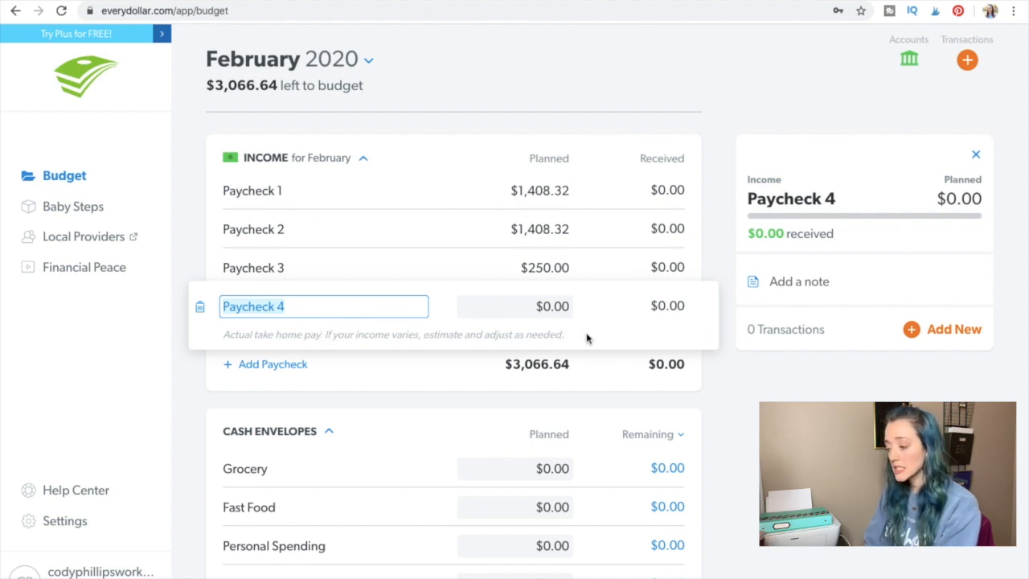
left_click(200, 309)
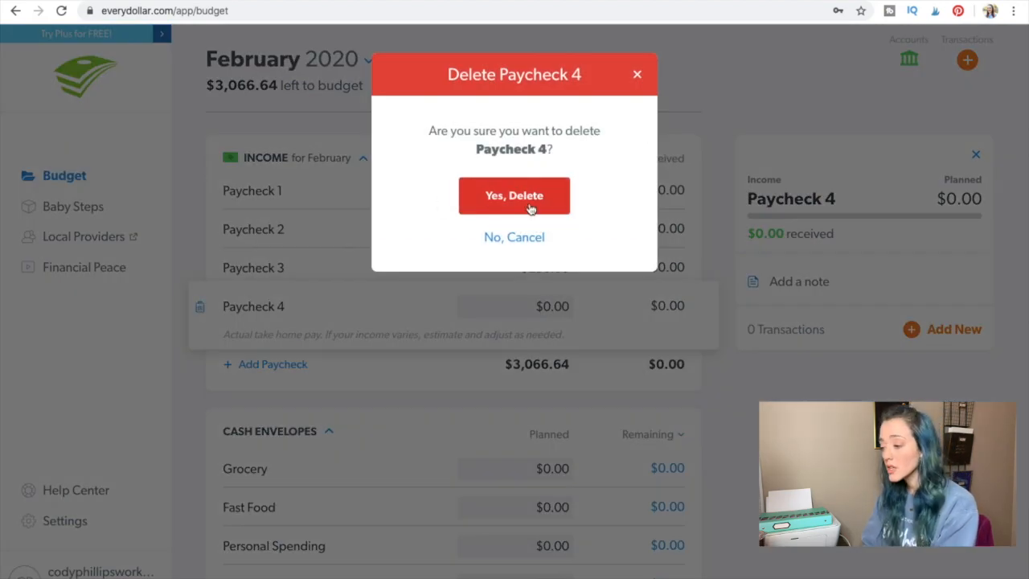
left_click(530, 208)
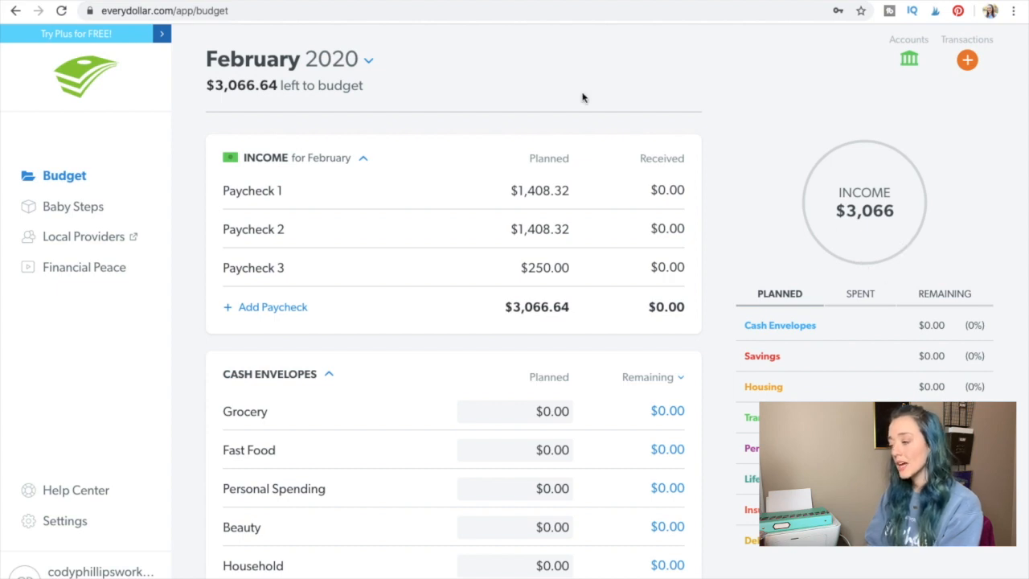
Set the planned amounts in the Cash Envelopes group to 150 for Grocery and 40 for Fast Food.
scroll(722, 325, "down", 1)
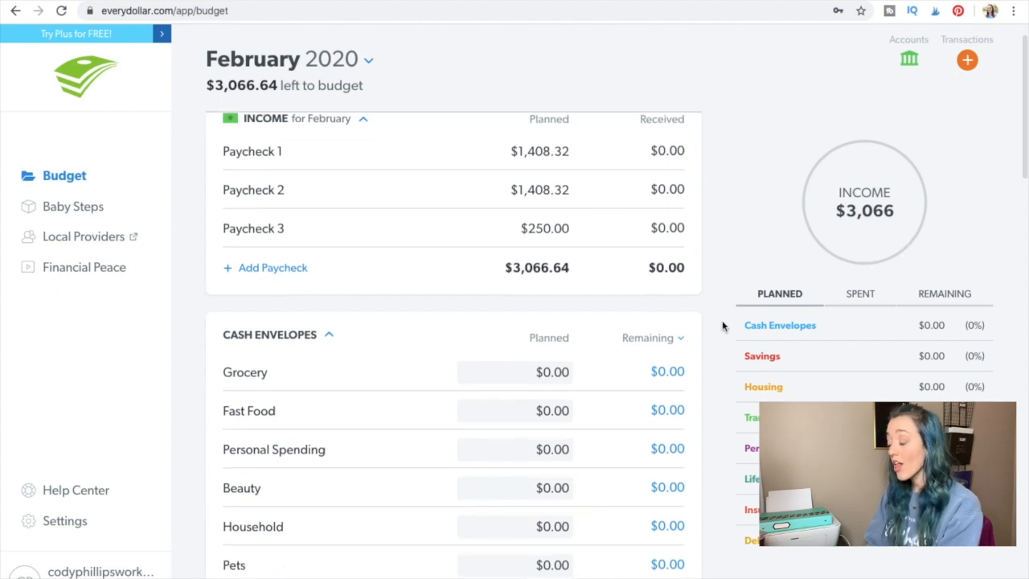
scroll(722, 325, "down", 2)
scroll(722, 326, "down", 1)
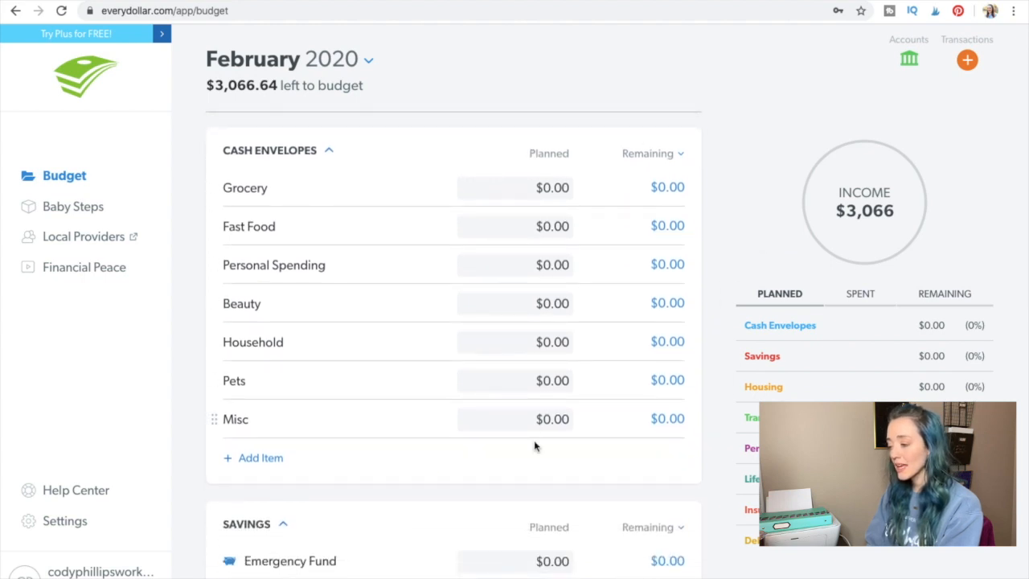
left_click(557, 187)
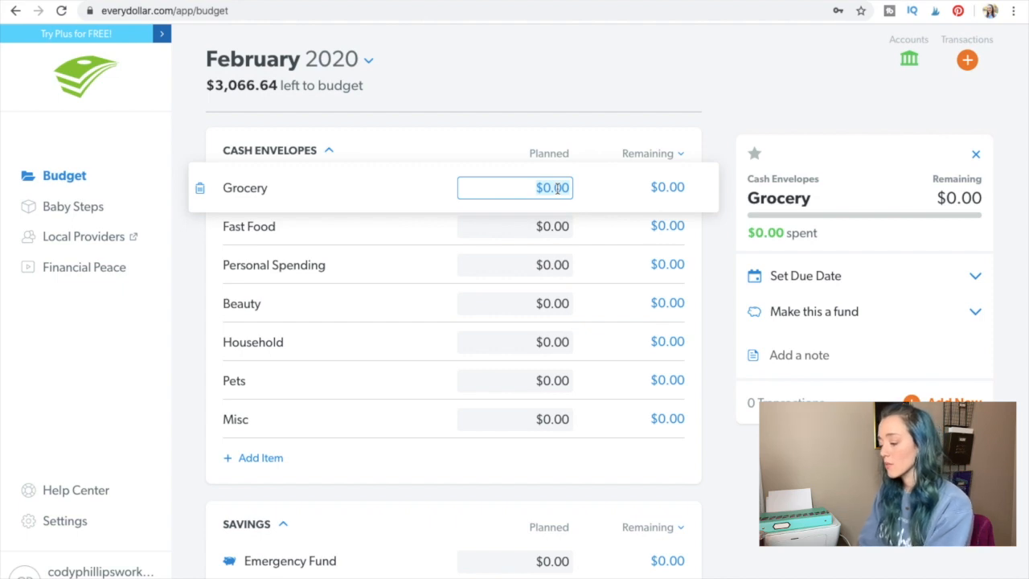
type("150")
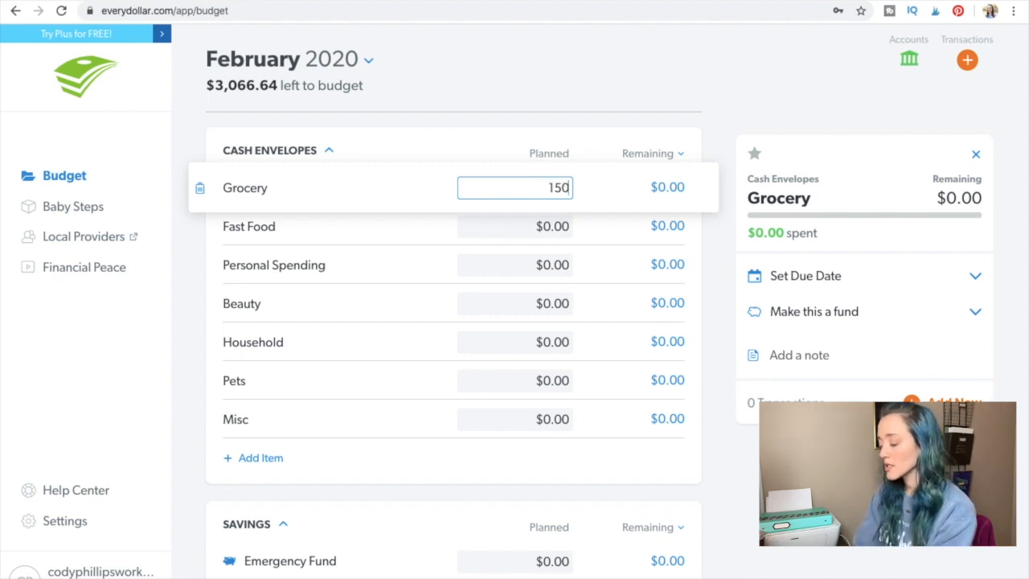
key("Tab")
left_click(563, 226)
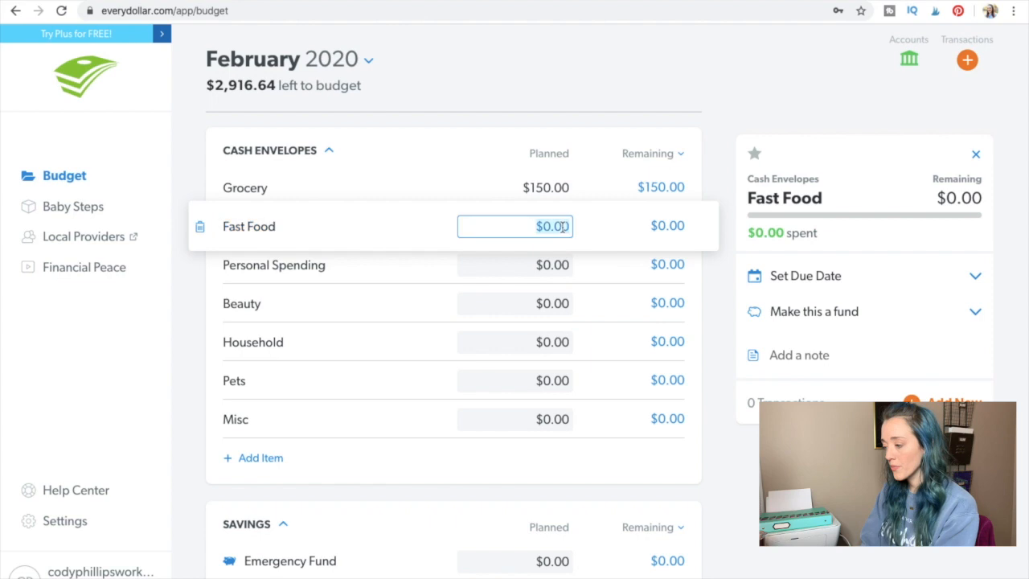
type("40")
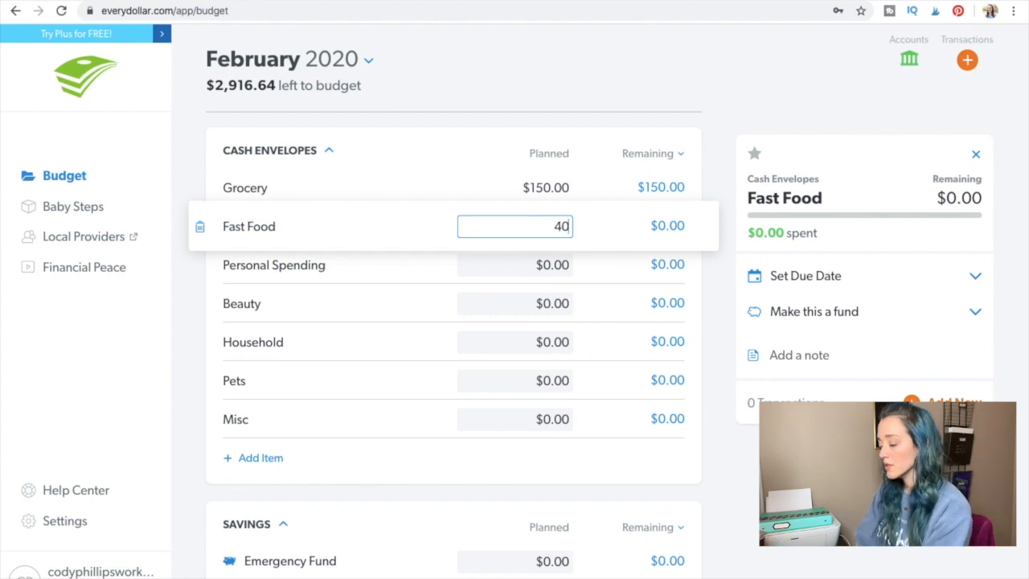
Set the planned amounts of Personal Spending to 180 and Beauty to 60 in the Cash Envelopes group.
left_click(558, 264)
type("180")
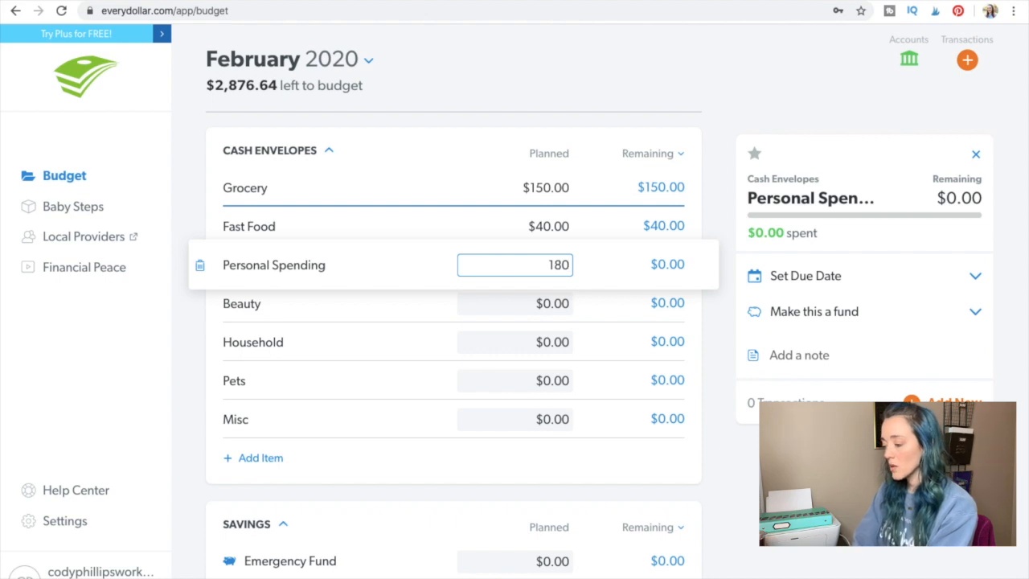
left_click(554, 303)
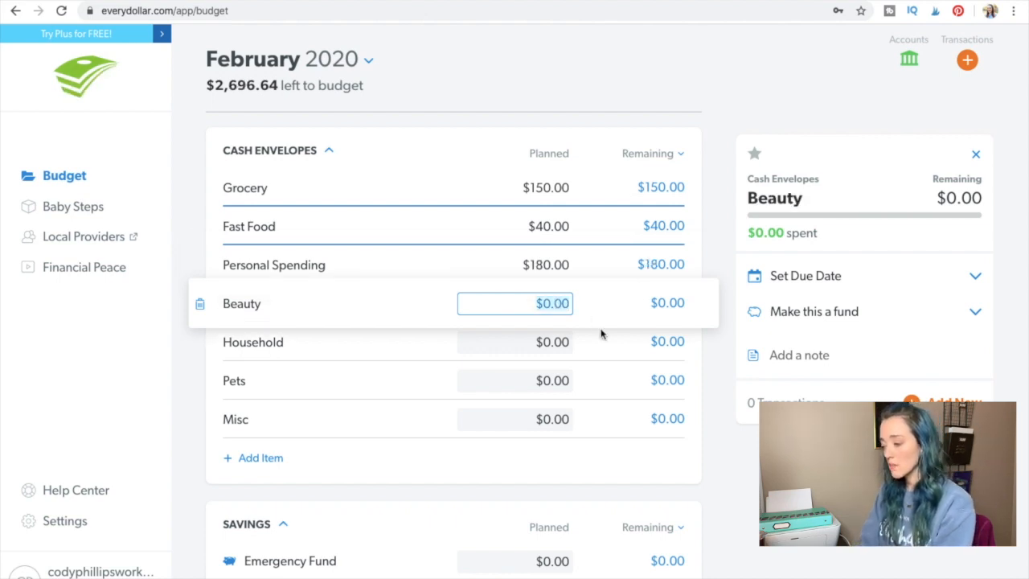
type("60")
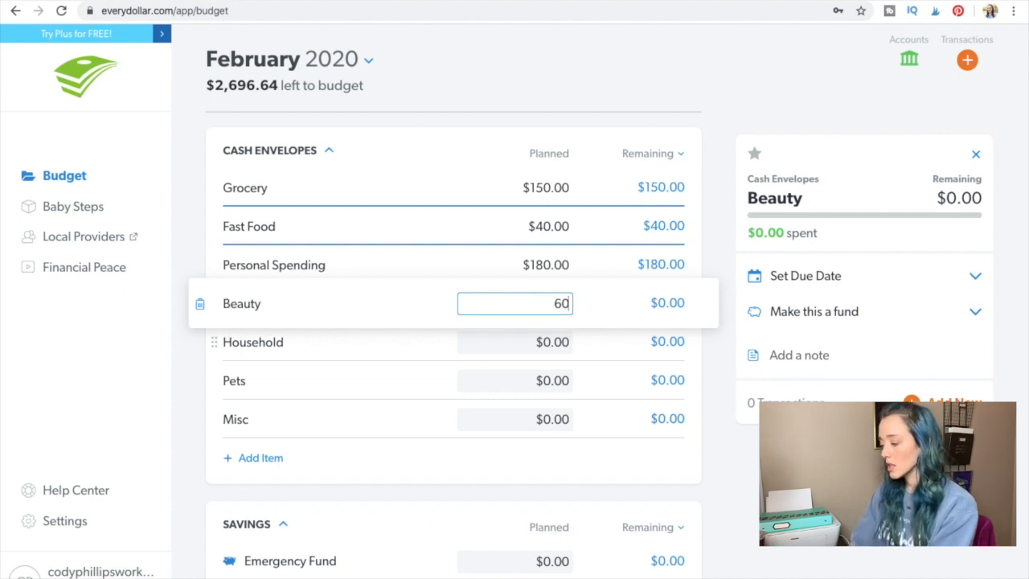
Set the planned amounts of Household to 60 and Pets to 50 in the Cash Envelopes group.
left_click(558, 341)
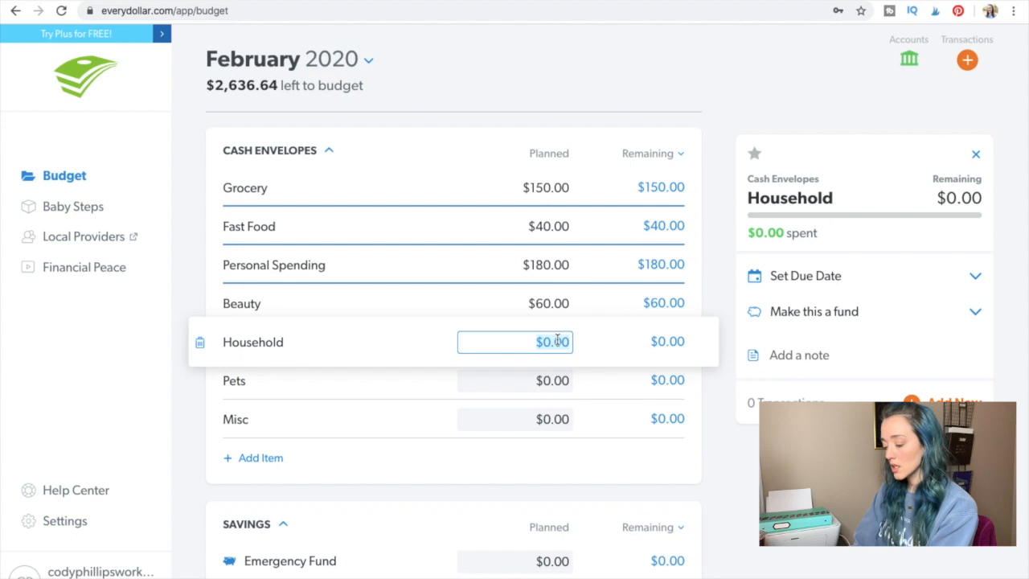
type("60")
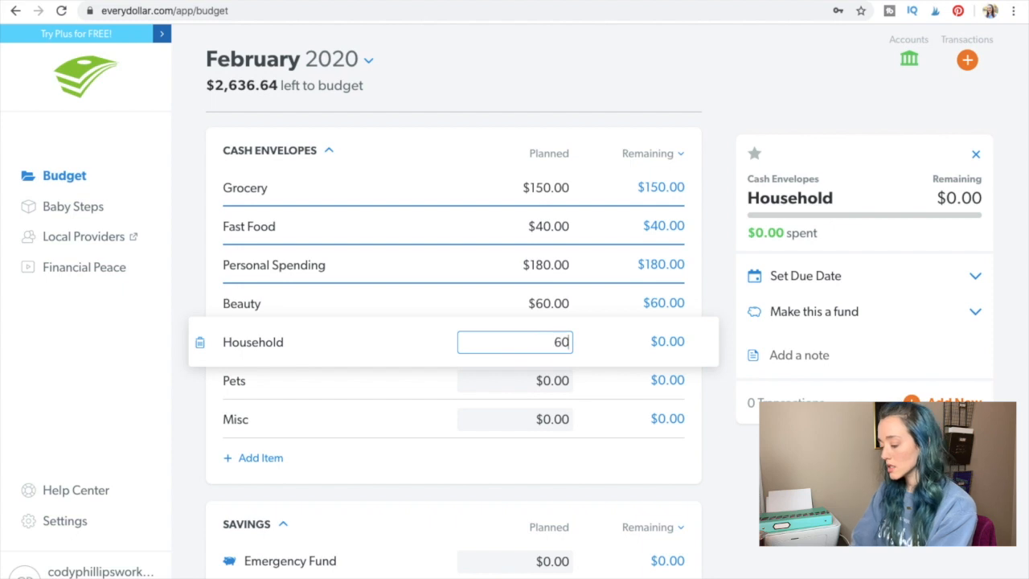
left_click(563, 385)
type("50")
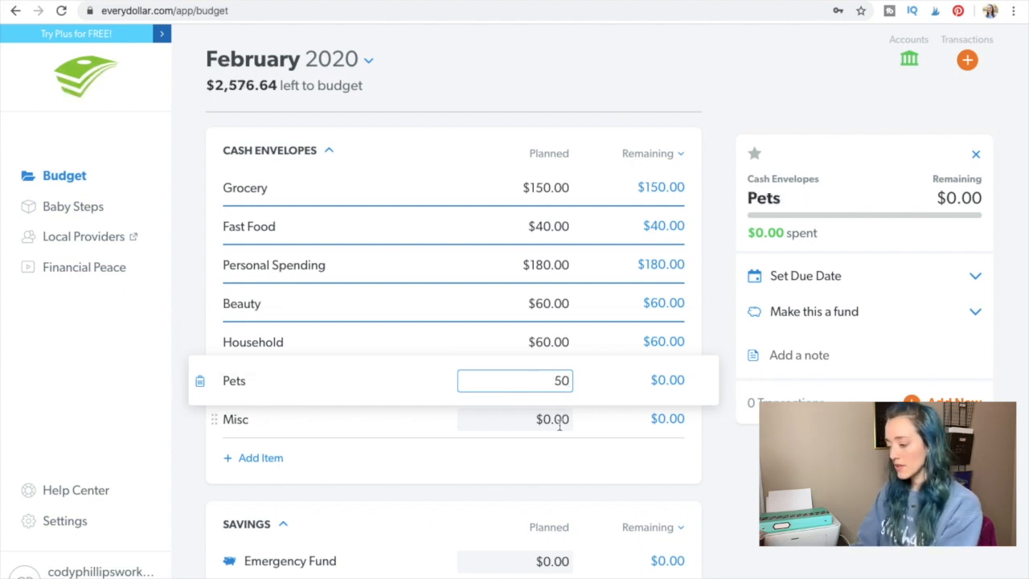
Set the planned amount of the Misc item in the Cash Envelopes group to 40.
left_click(560, 426)
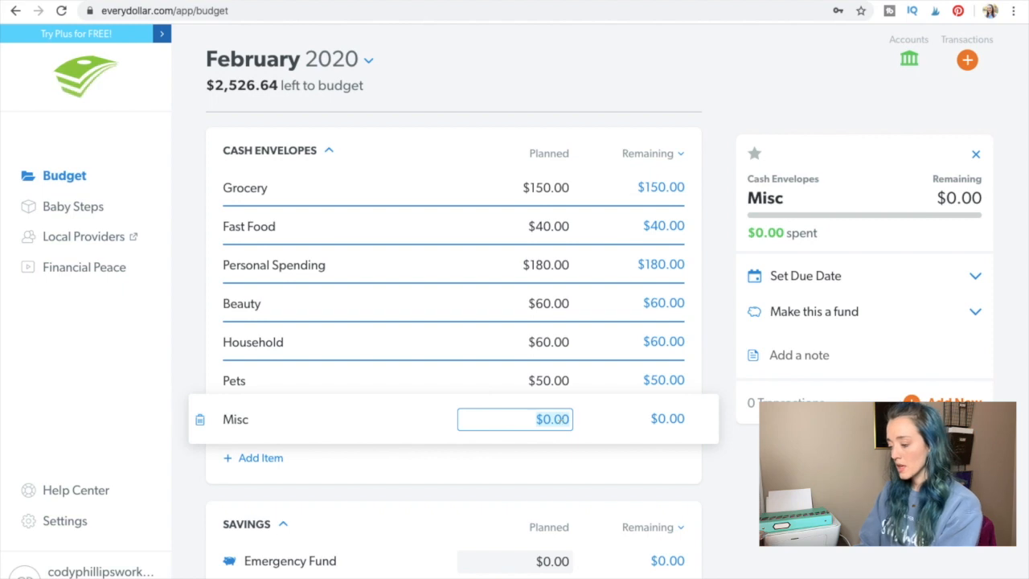
type("40")
left_click(639, 471)
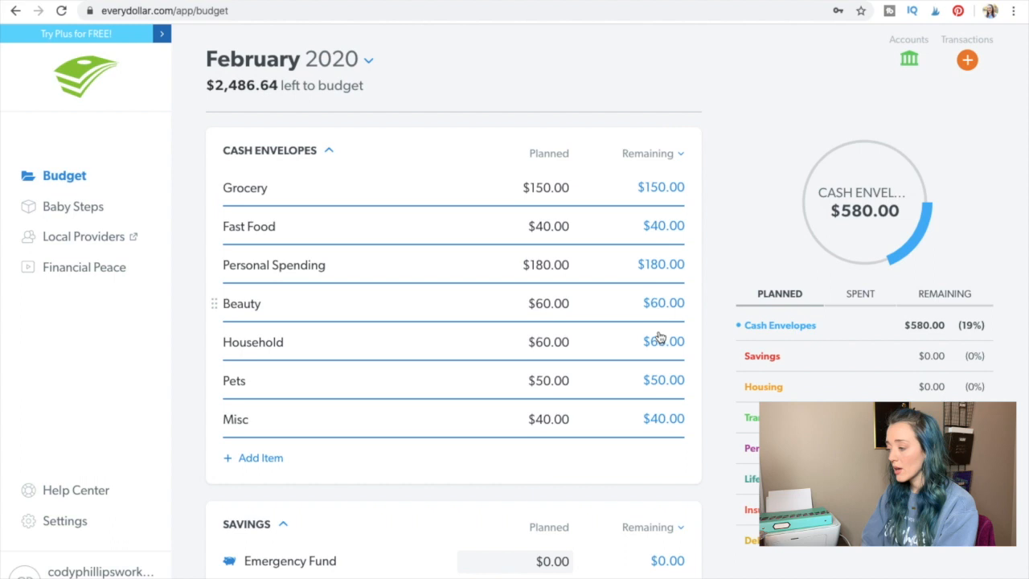
Switch the budget's Remaining column to Spent and back to Remaining.
left_click(680, 158)
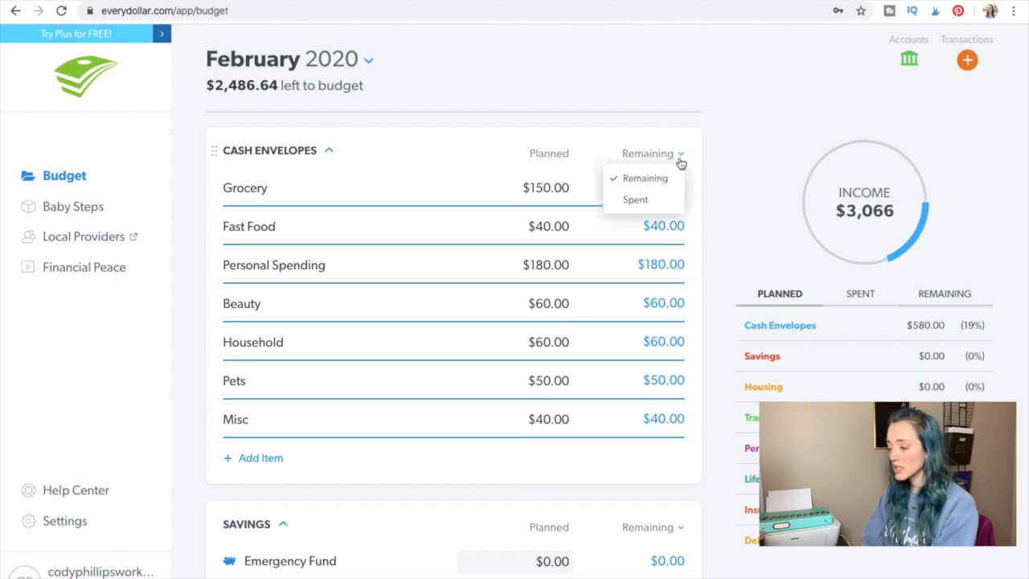
left_click(635, 201)
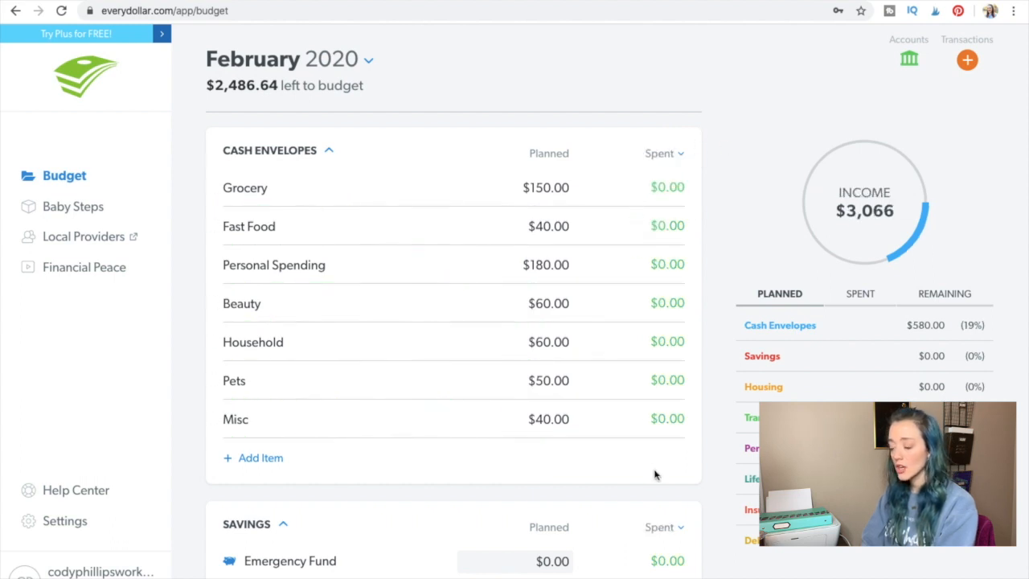
left_click(666, 158)
left_click(662, 179)
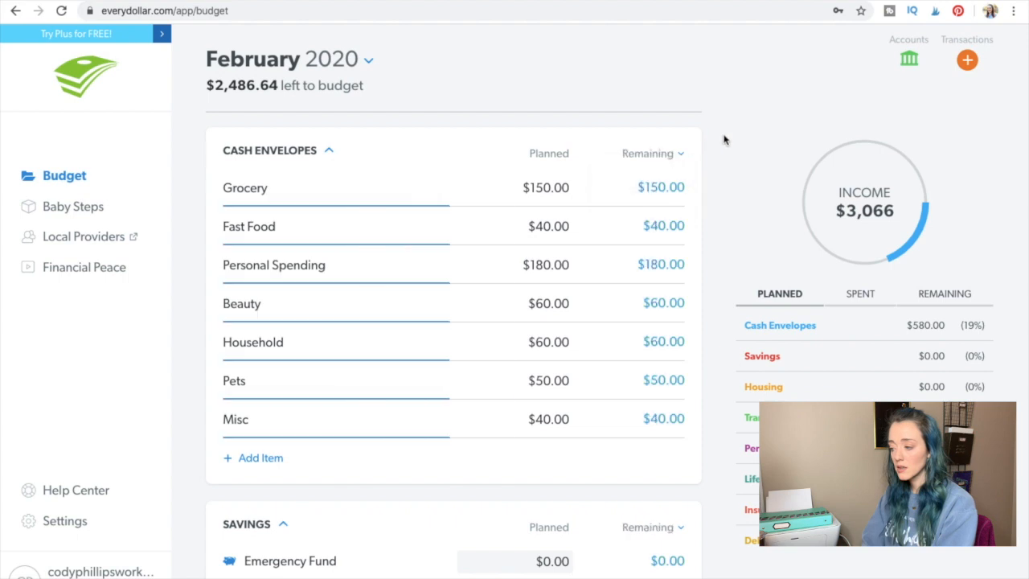
scroll(727, 292, "down", 3)
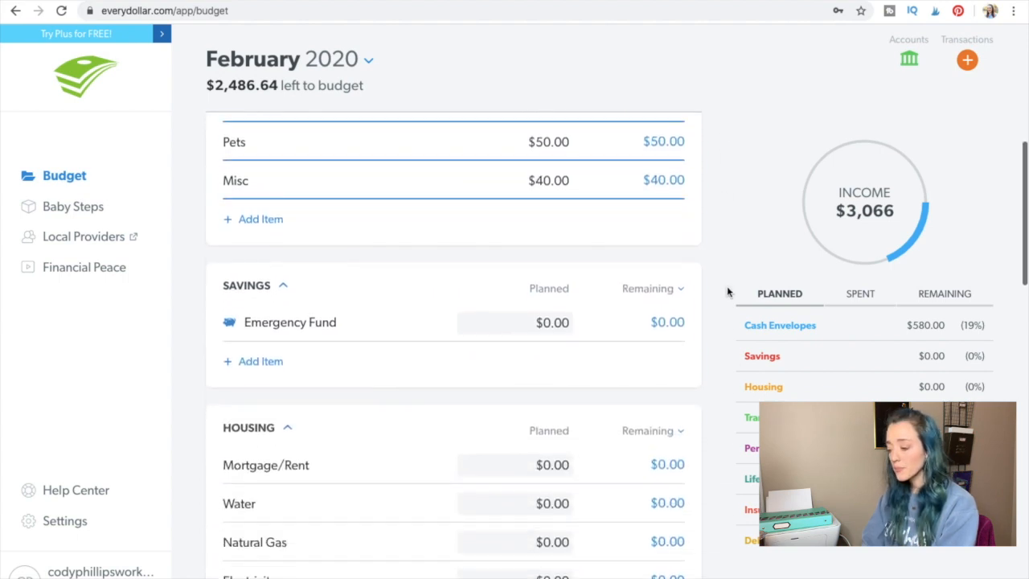
scroll(727, 292, "up", 4)
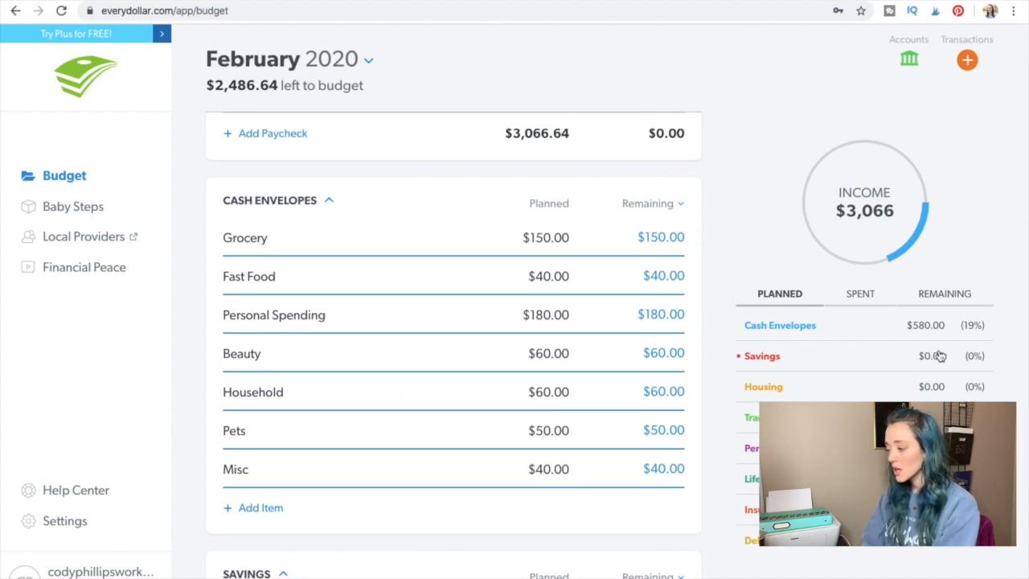
left_click_drag(206, 85, 369, 89)
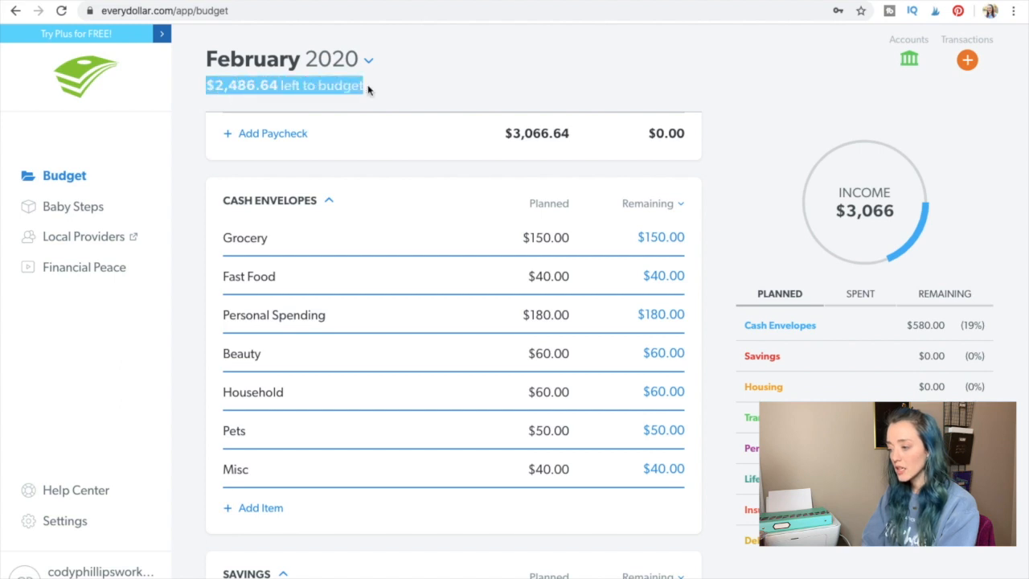
left_click(436, 90)
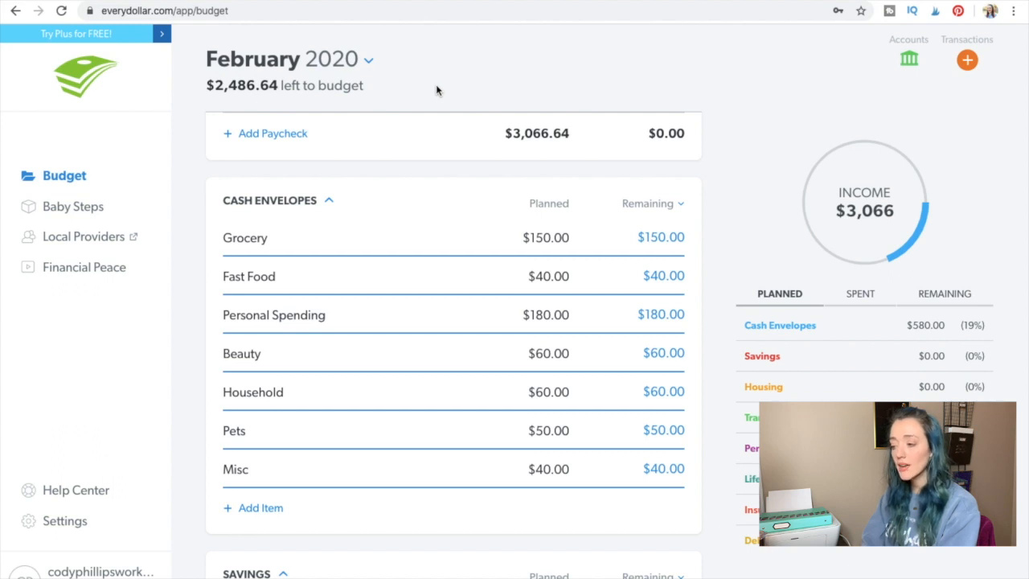
Set the planned amount of Mortgage/Rent in the Housing group to 750.
scroll(436, 90, "down", 5)
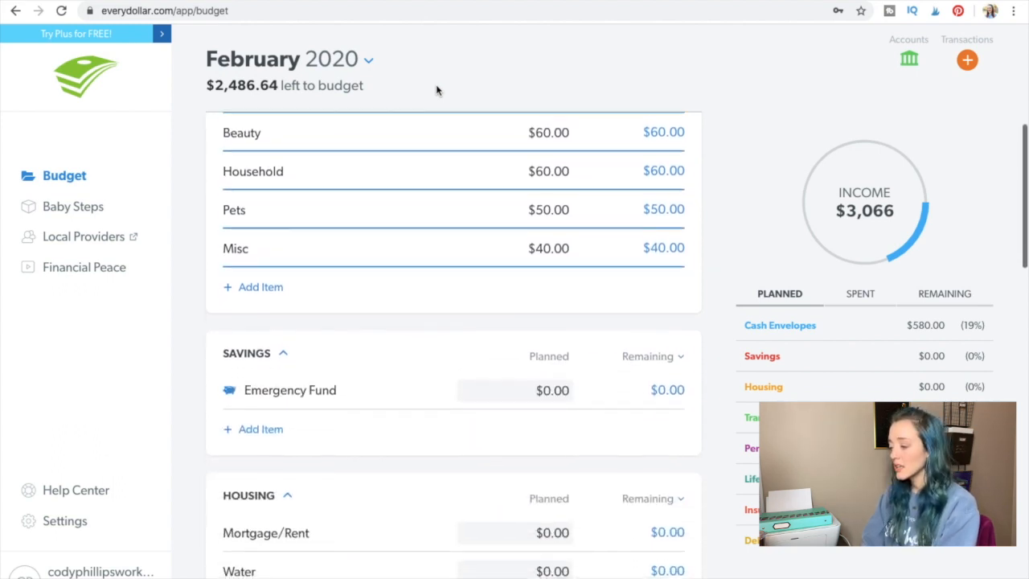
scroll(436, 90, "down", 2)
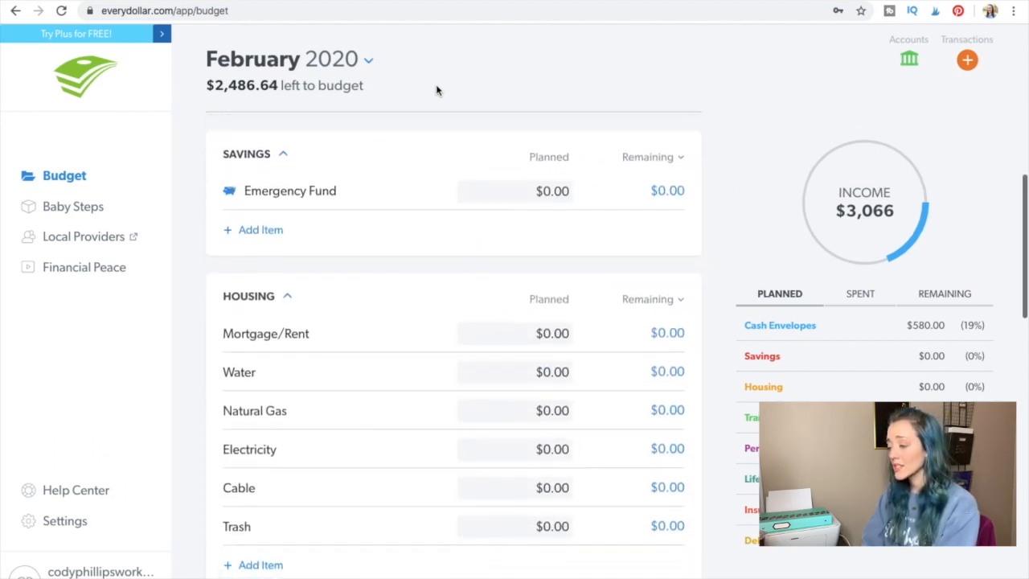
scroll(437, 90, "down", 2)
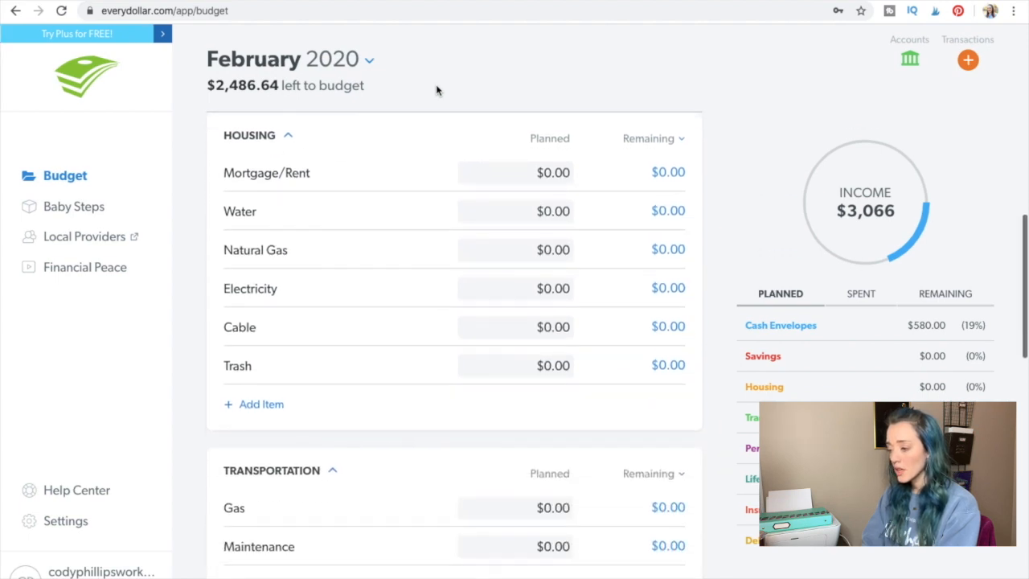
left_click(563, 174)
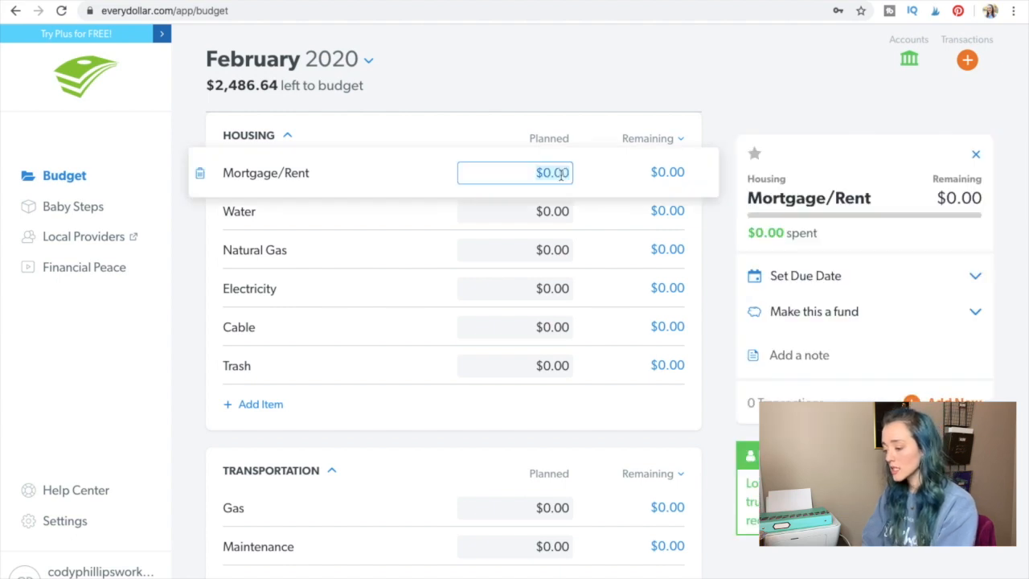
key("BackSpace")
type("750")
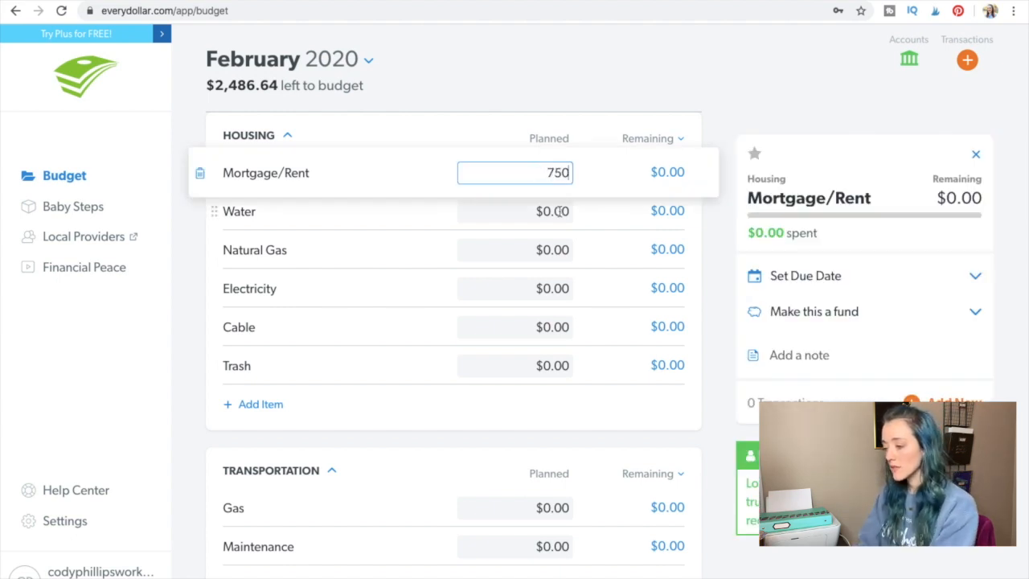
Set the planned amounts of Water to 50 and Natural Gas to 80 in the Housing group.
left_click(561, 211)
type("50")
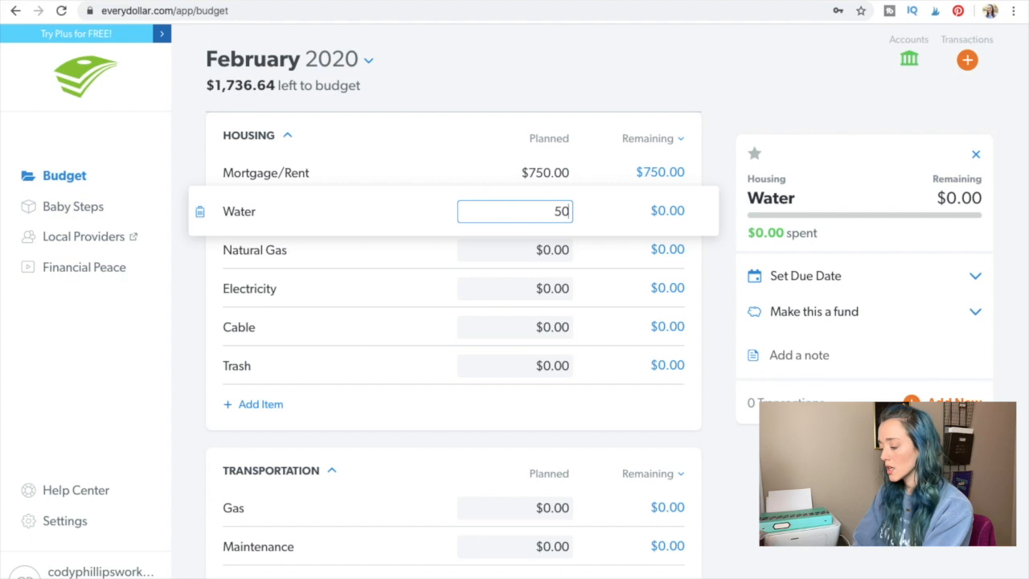
left_click(551, 249)
type("80")
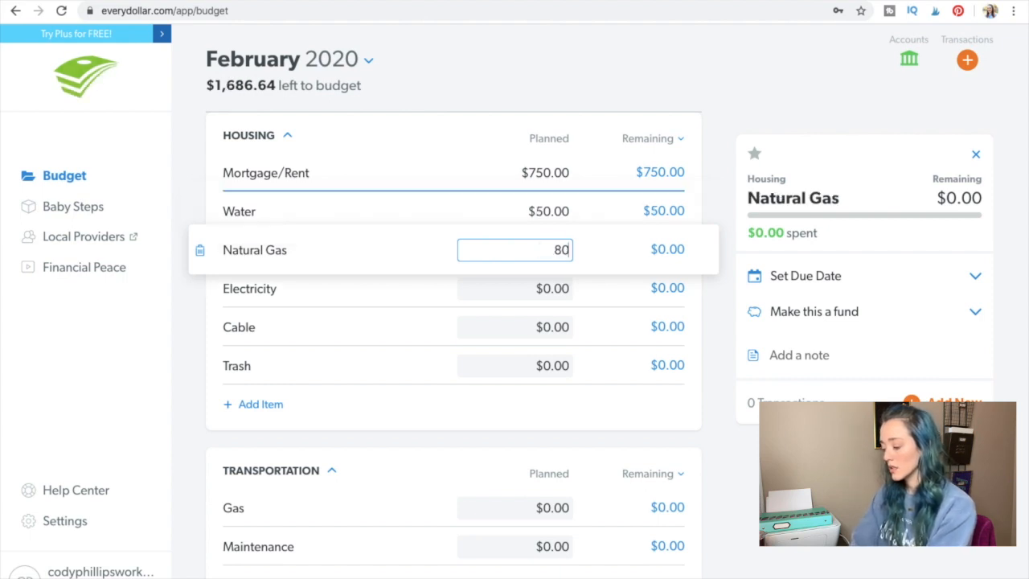
Set the planned amount of Electricity to 100 and delete the Cable item in the Housing group.
left_click(561, 288)
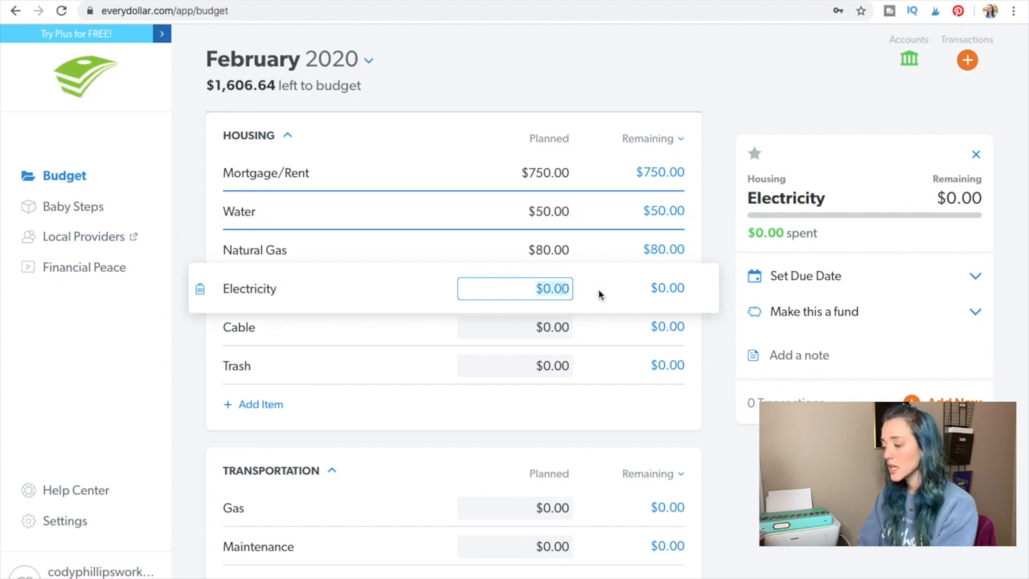
type("100")
left_click(555, 328)
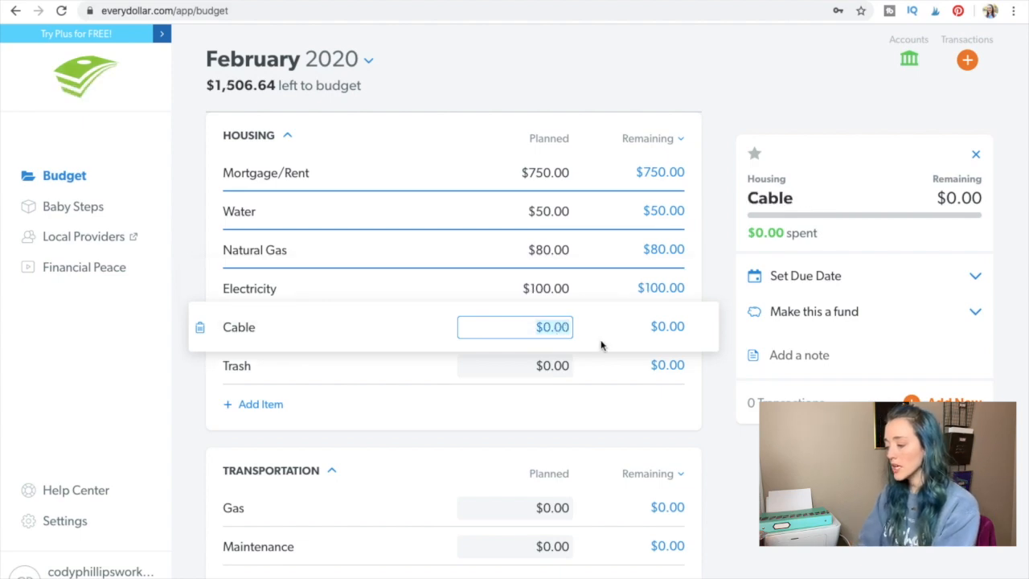
left_click(200, 327)
left_click(542, 171)
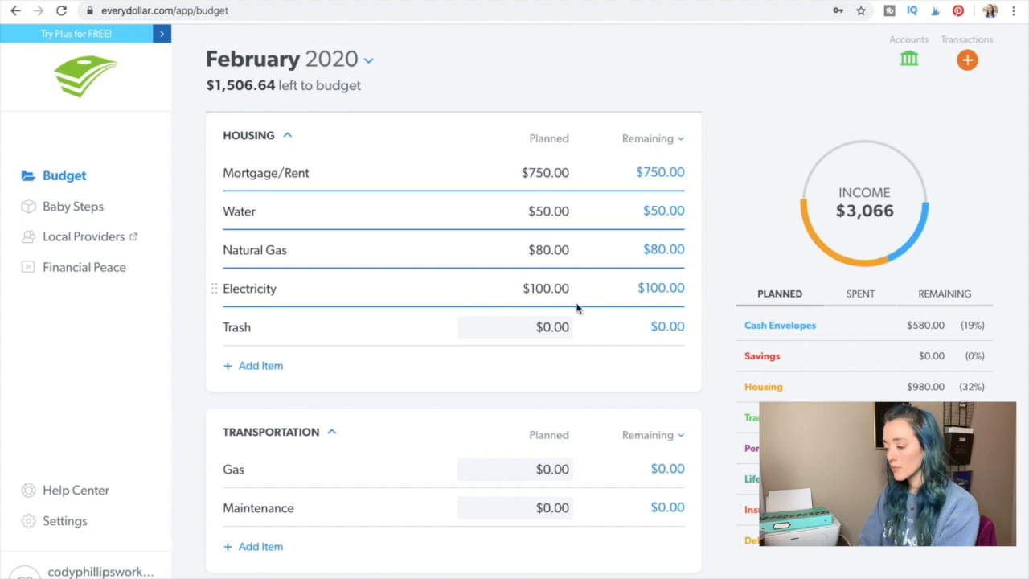
Set the planned amount of Trash in the Housing group to 23.
left_click(556, 327)
type("23")
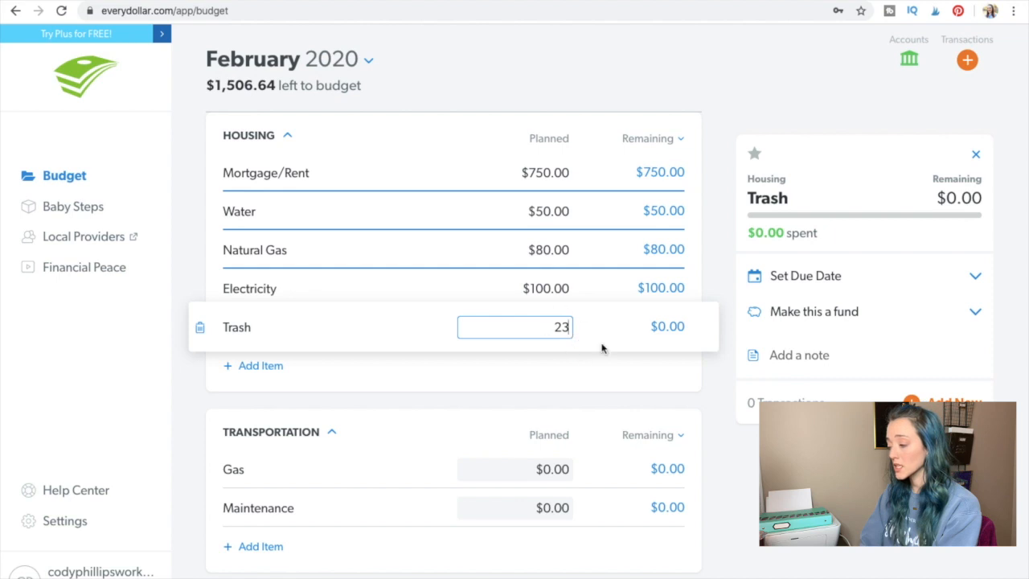
left_click(726, 376)
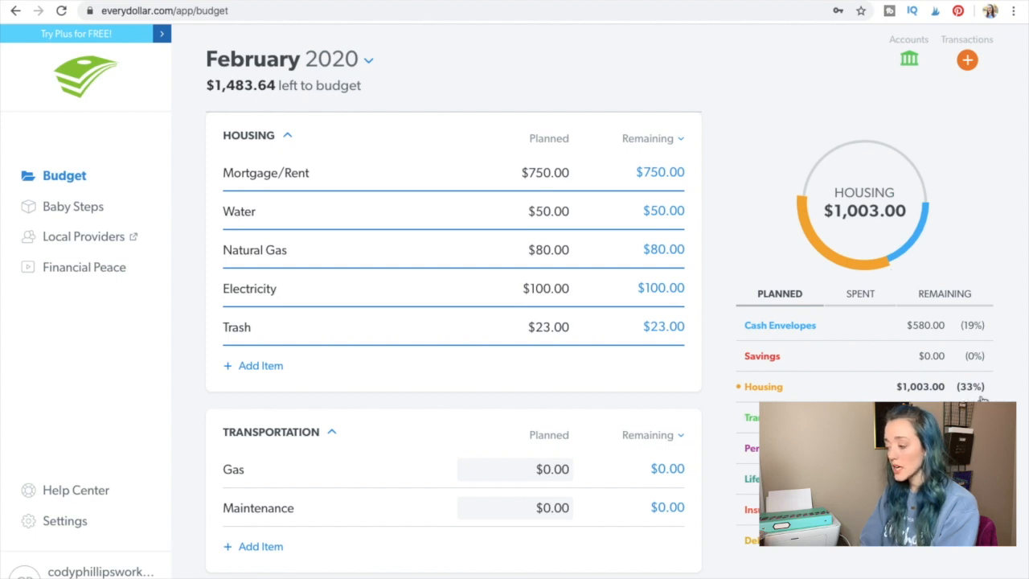
Set the planned amount of Gas in the Transportation group to 200.
scroll(982, 400, "down", 2)
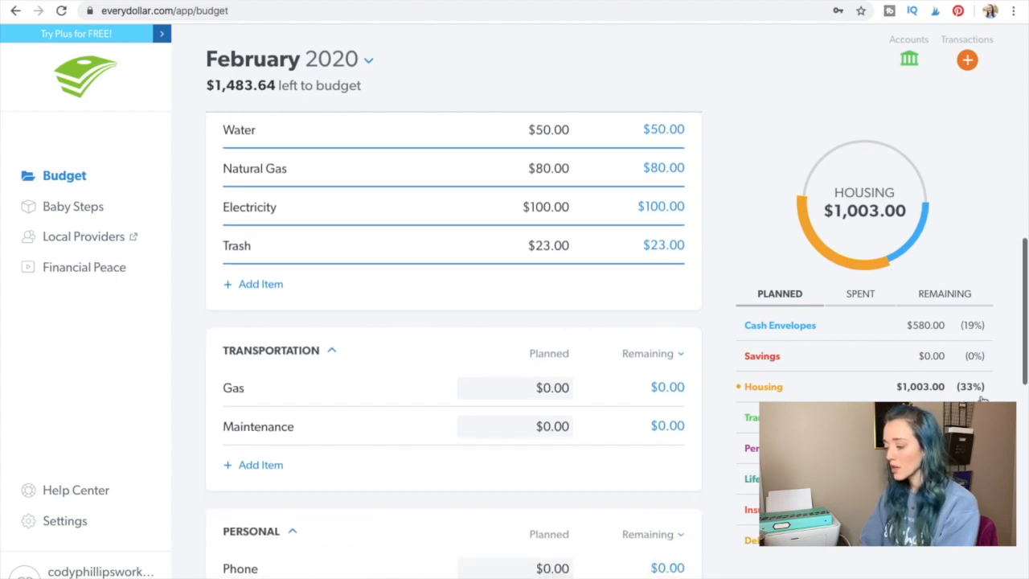
left_click(541, 387)
type("200")
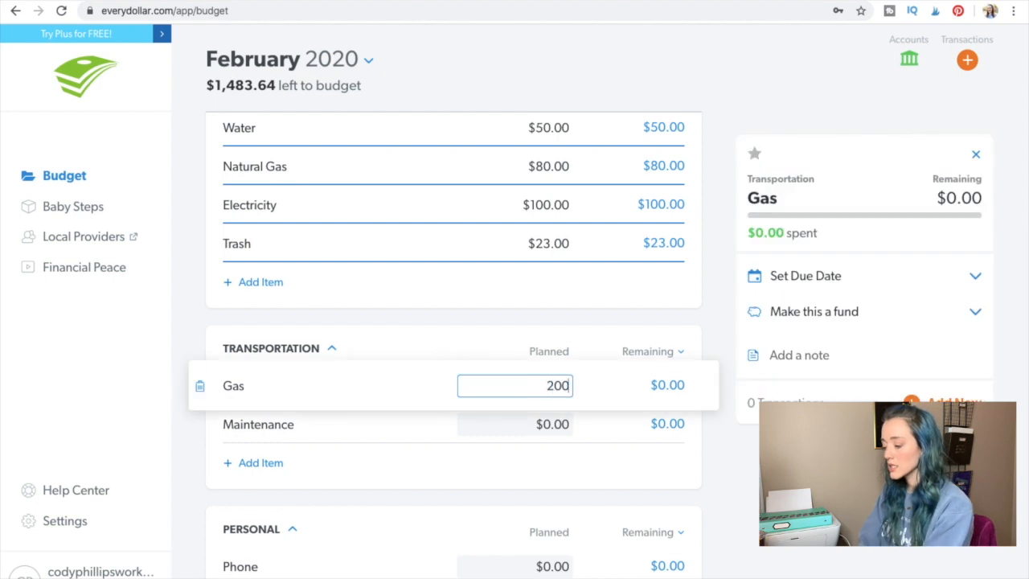
left_click(565, 473)
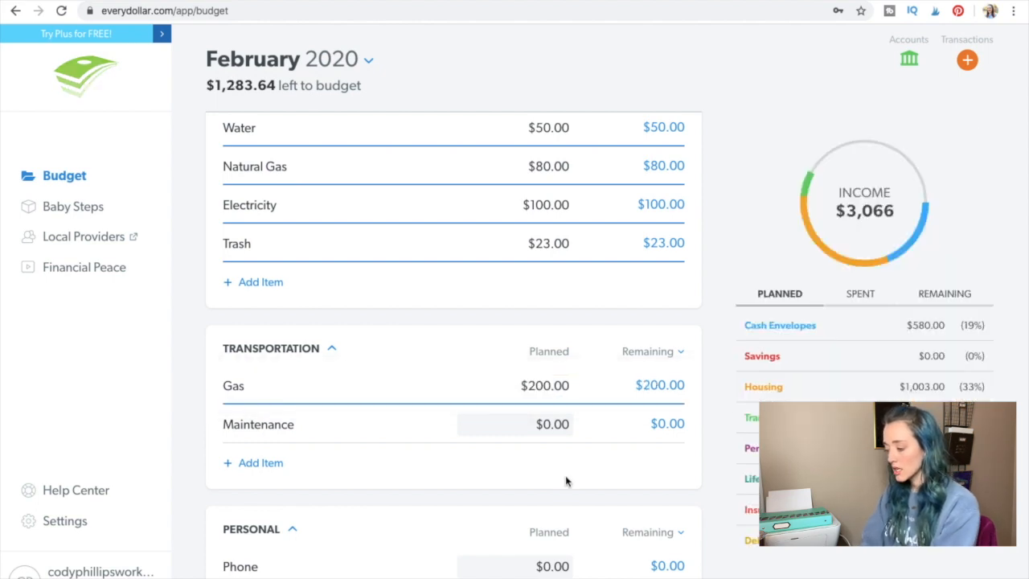
Set the planned amounts of Phone to 230 and Subscriptions to 15 in the Personal group.
scroll(565, 475, "down", 1)
scroll(565, 475, "down", 3)
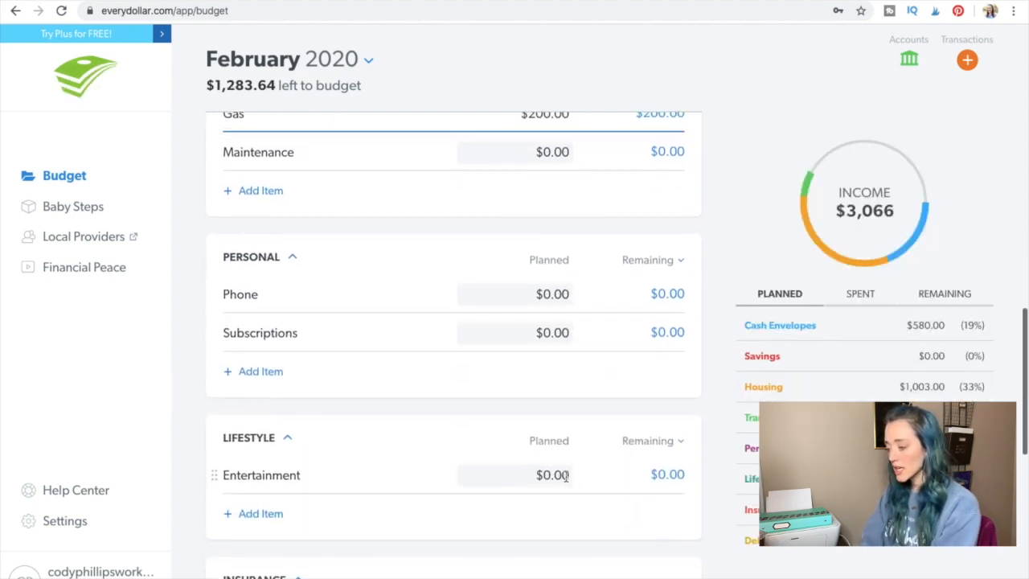
left_click(550, 213)
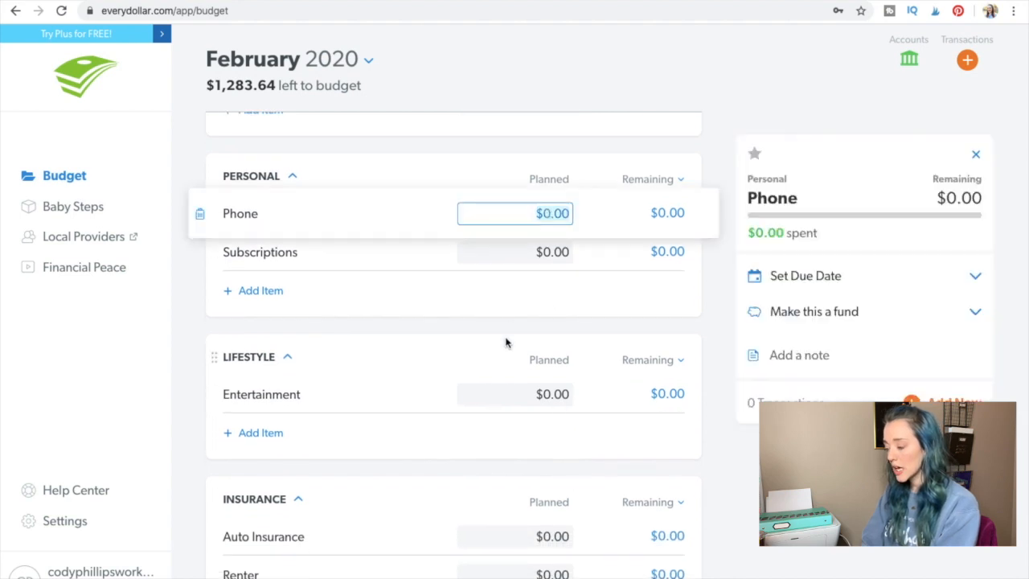
type("230")
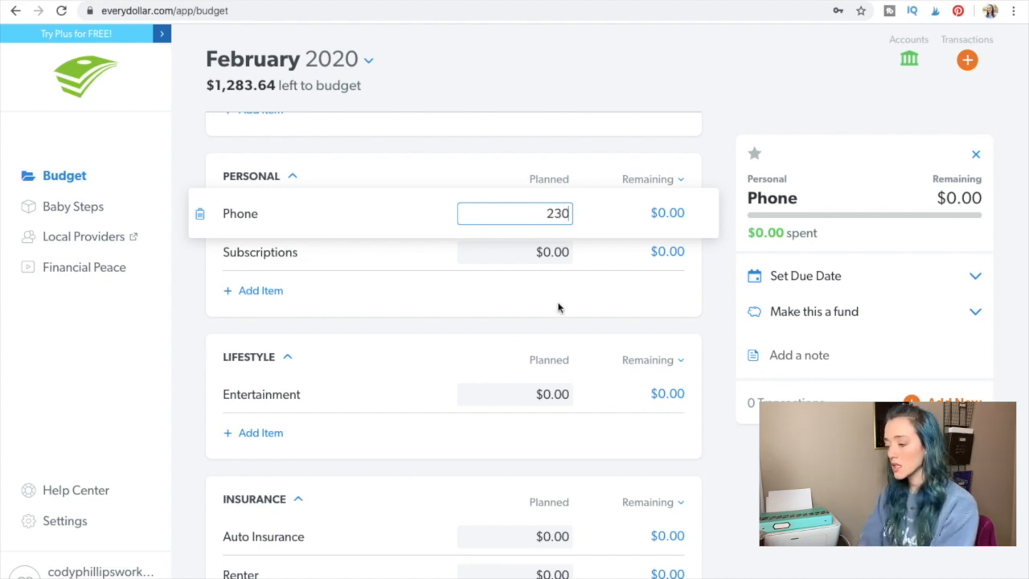
left_click(563, 254)
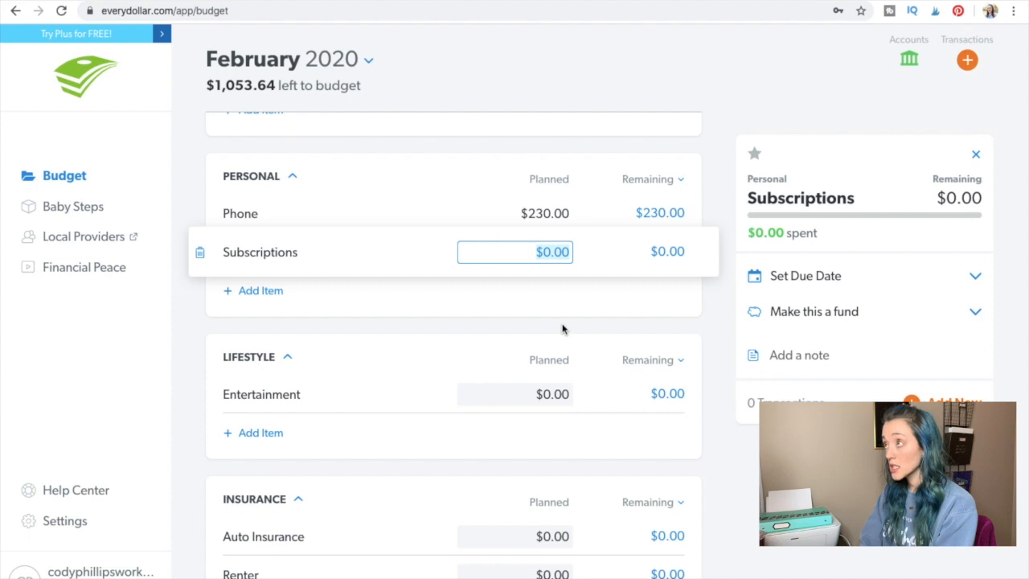
type("15")
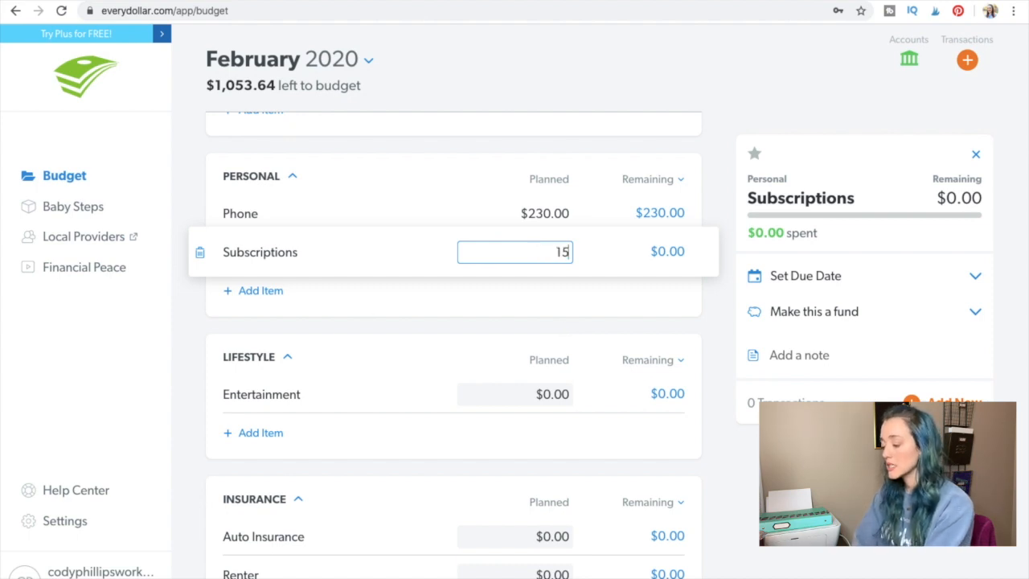
key("Tab")
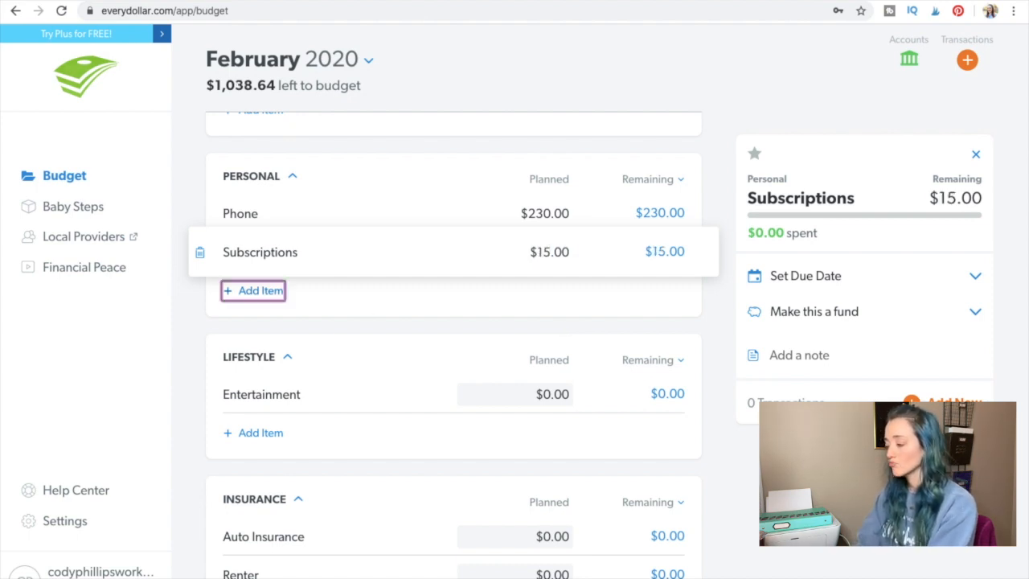
scroll(462, 325, "down", 2)
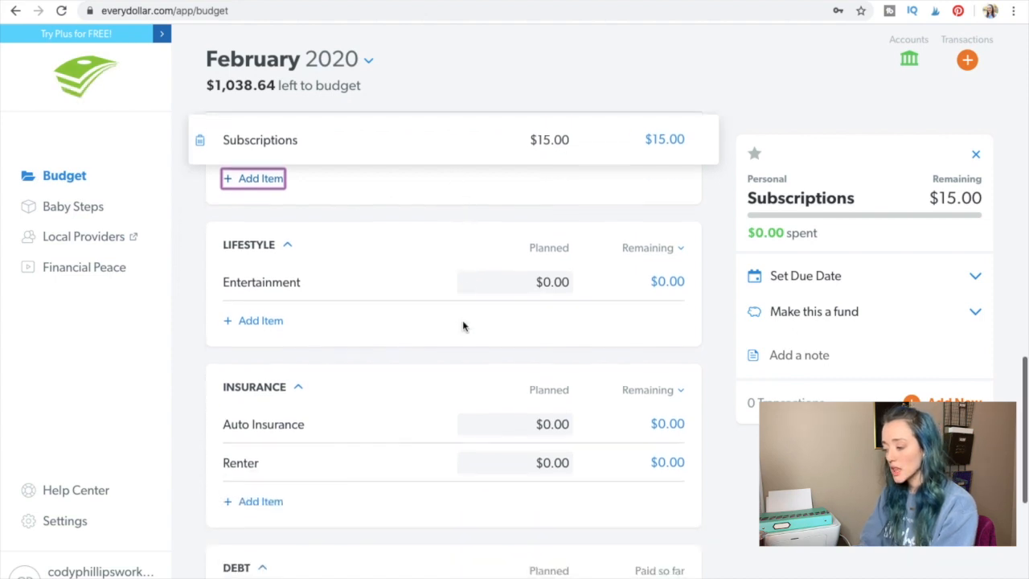
scroll(462, 325, "down", 1)
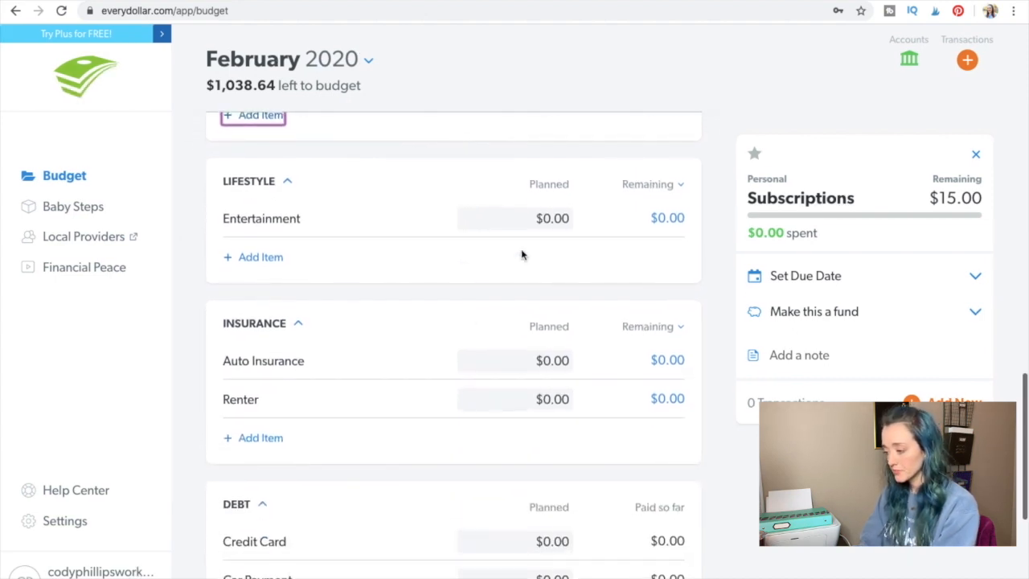
left_click(563, 222)
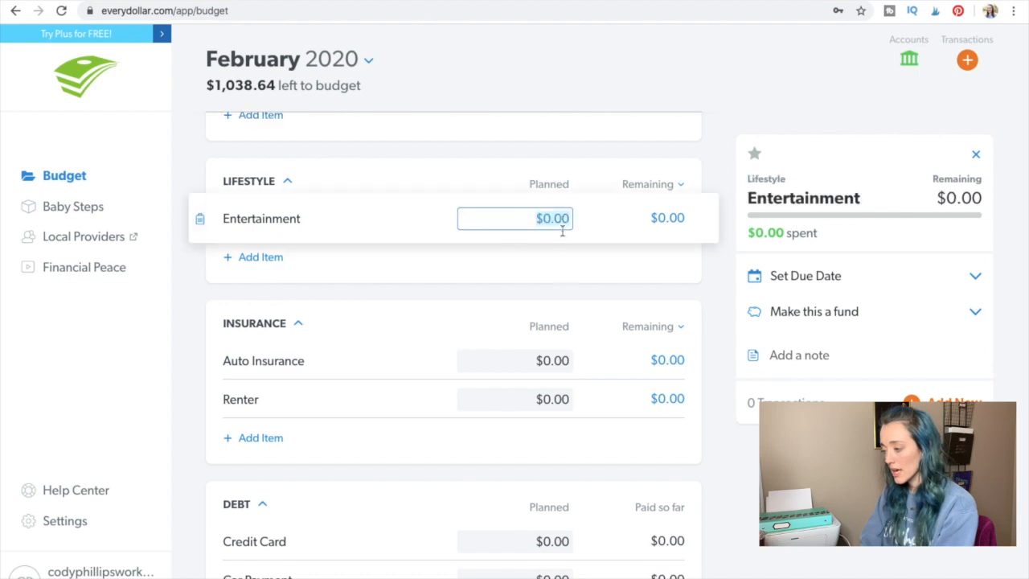
left_click(565, 295)
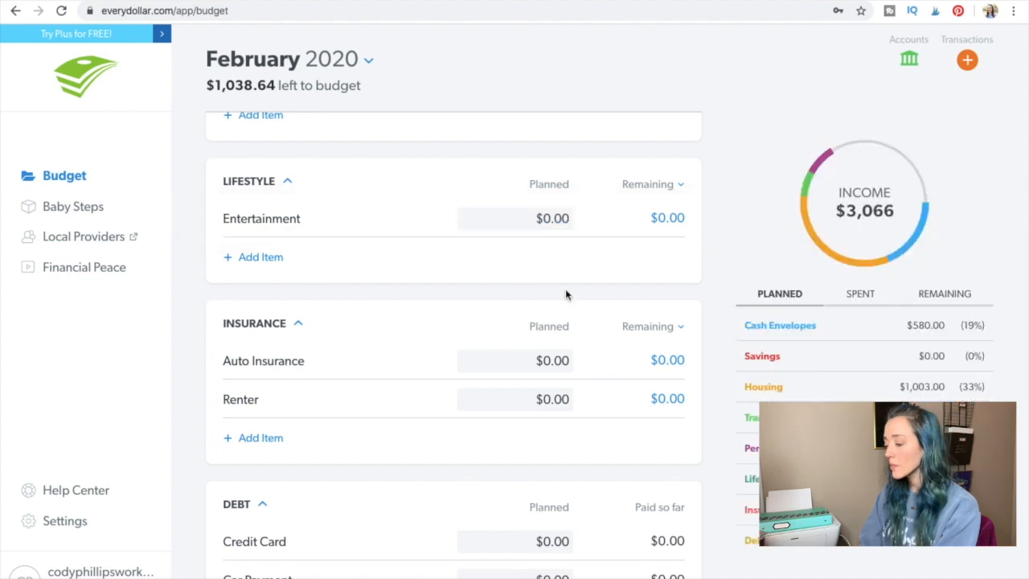
Set the planned amount of Auto Insurance in the Insurance group to 132.
scroll(565, 294, "down", 1)
left_click(544, 249)
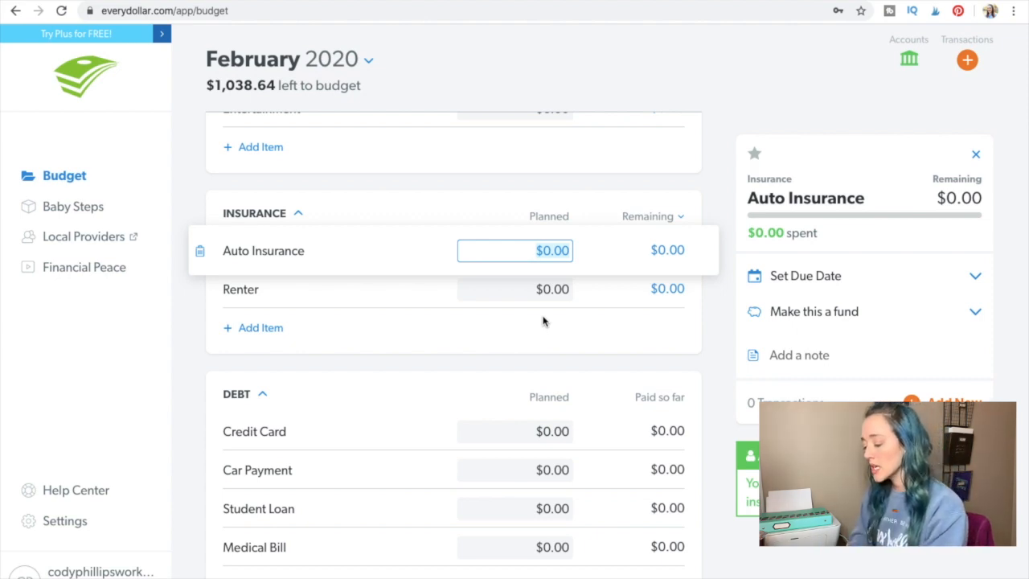
type("132")
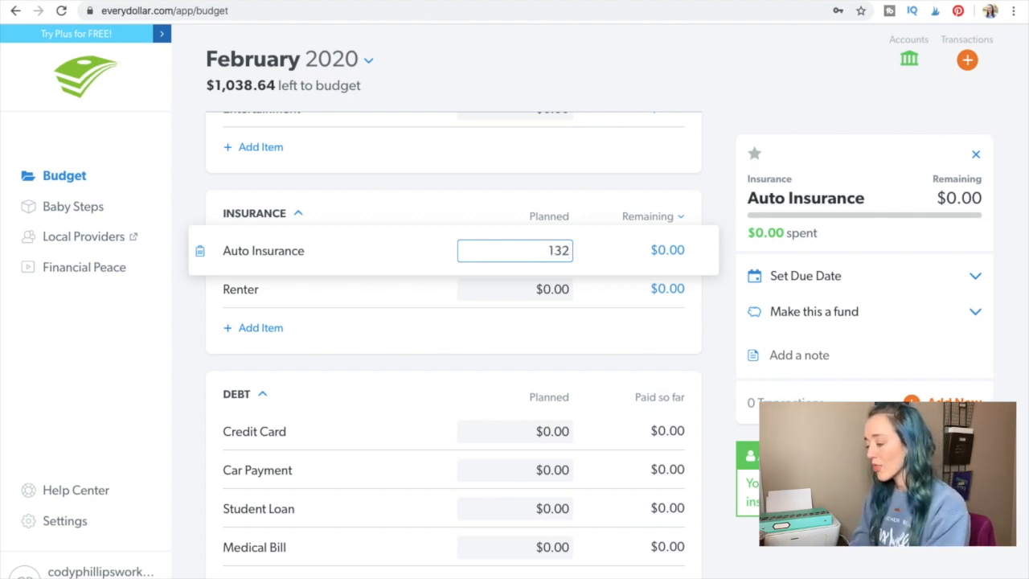
Delete the Renter item from the Insurance group.
left_click(563, 291)
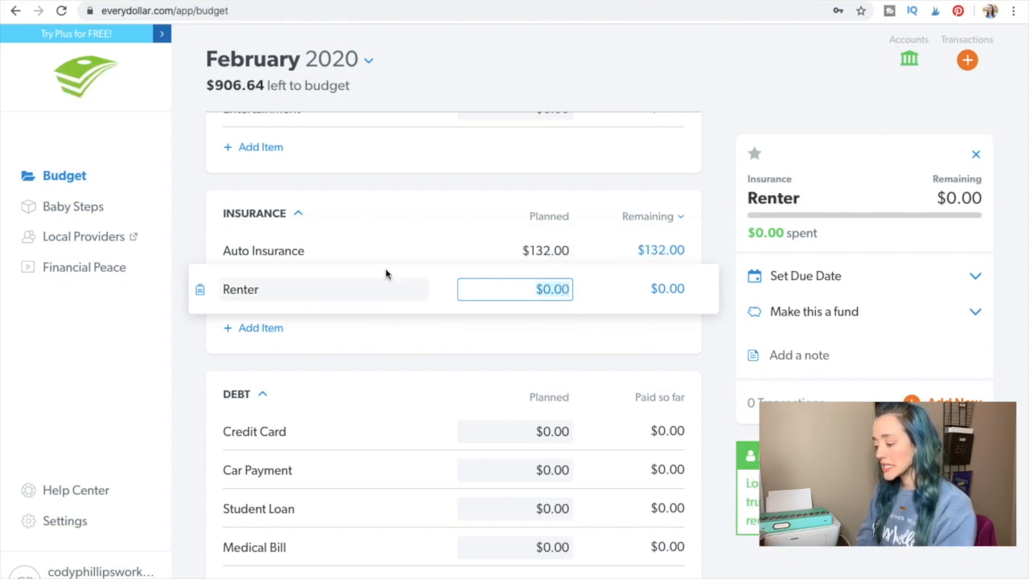
left_click(201, 293)
left_click(496, 199)
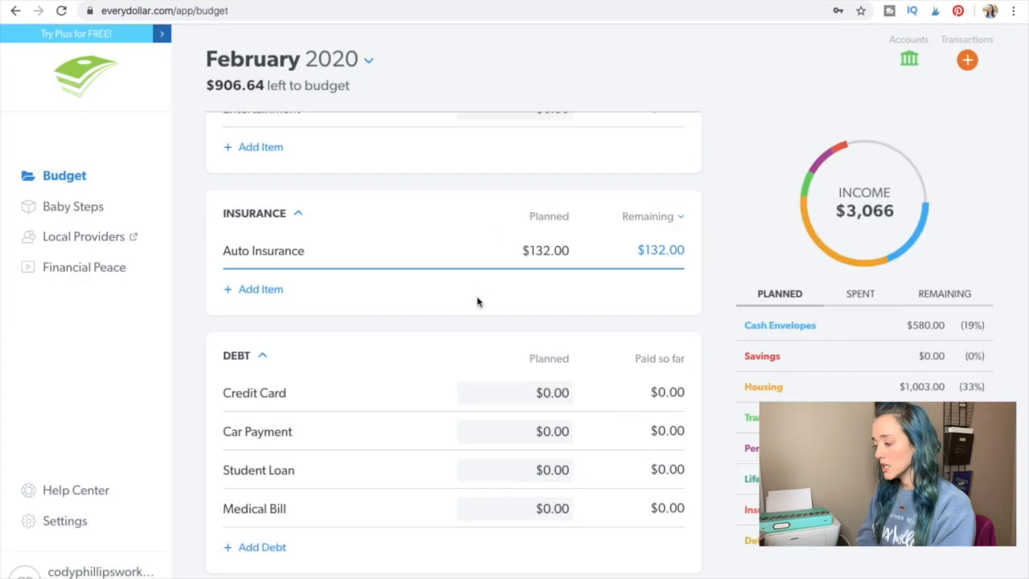
Set the planned amounts of Credit Card to 200 and Car Payment to 203.67 in the Debt group.
scroll(523, 322, "down", 2)
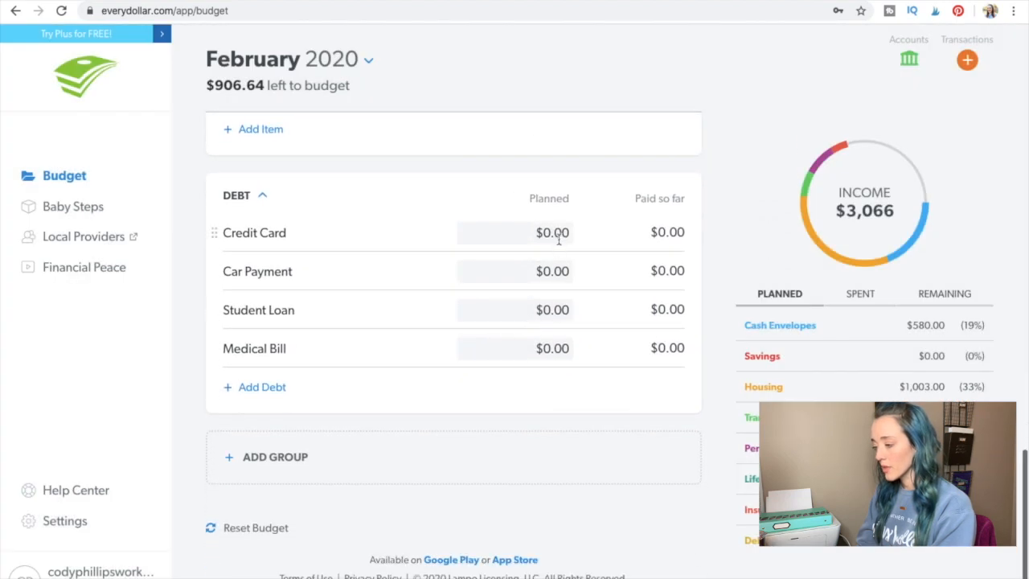
left_click(559, 238)
type("200")
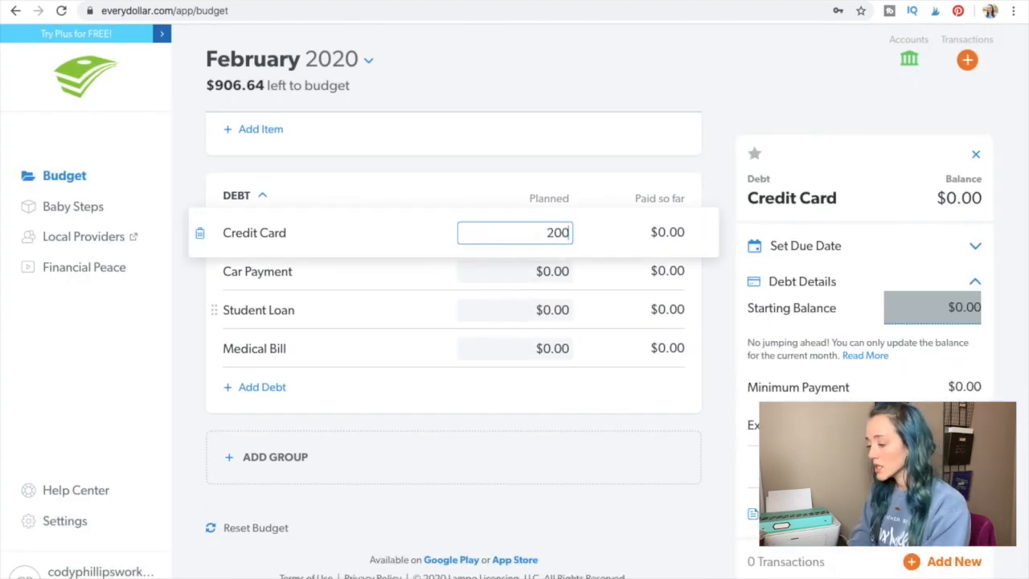
left_click(552, 274)
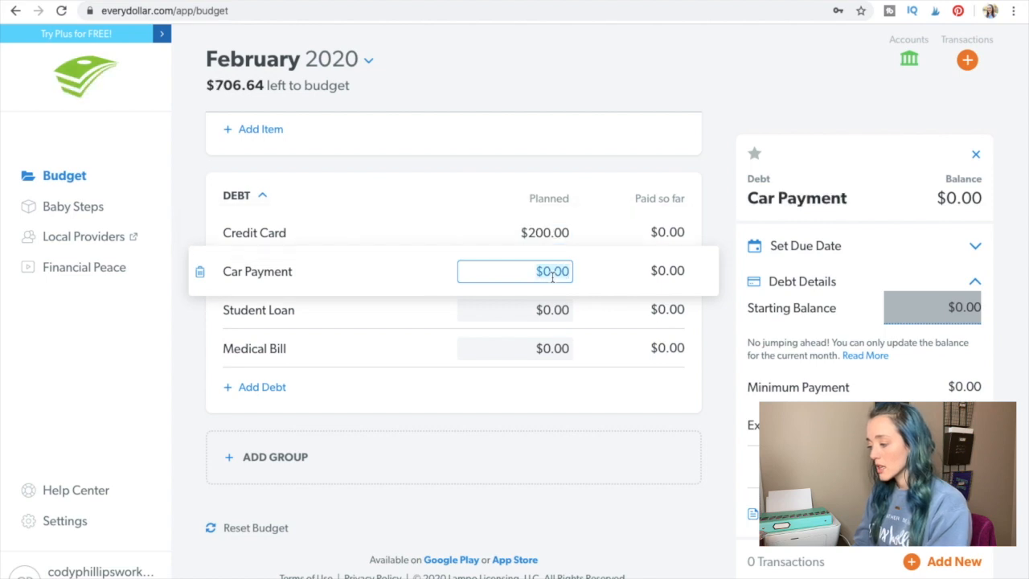
type("20")
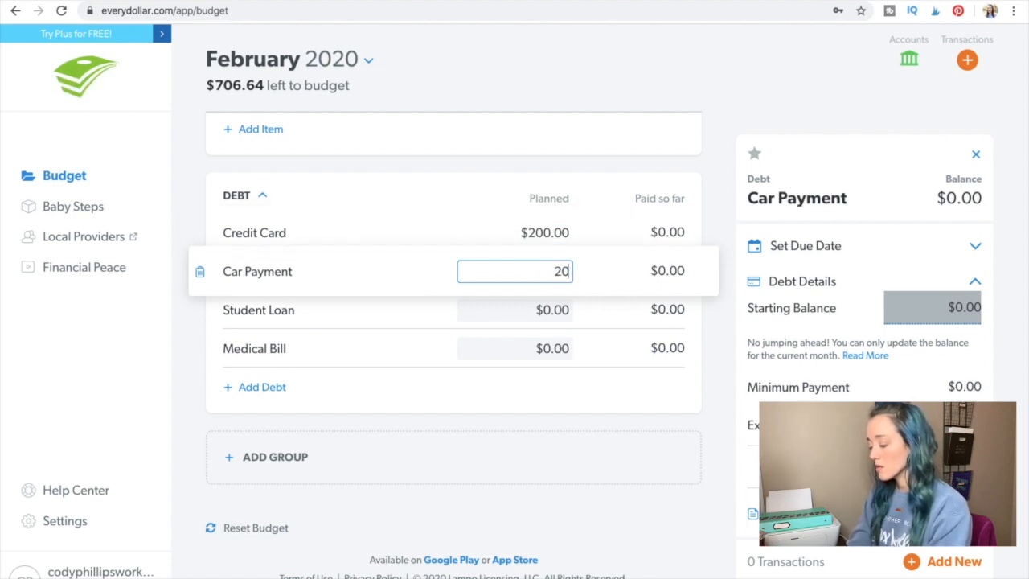
type("3.67")
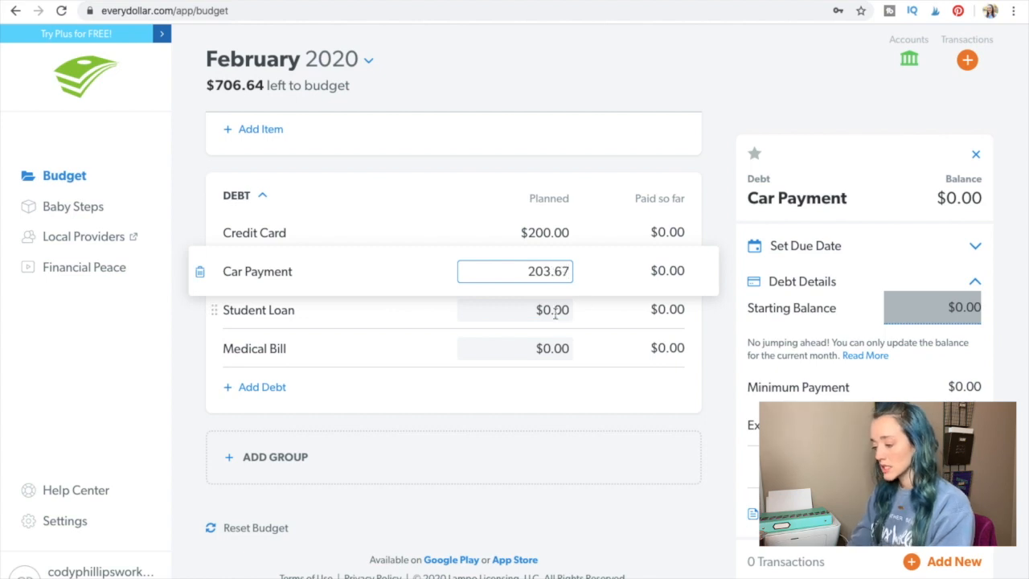
Set the planned amounts of Student Loan to 79.73 and Medical Bill to 163 in the Debt group.
left_click(554, 312)
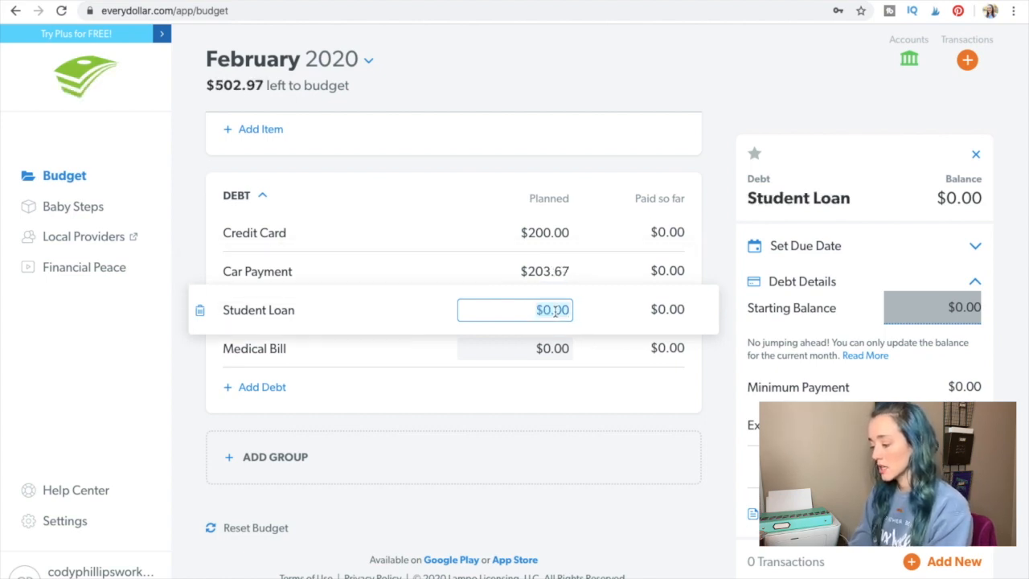
type("79.73")
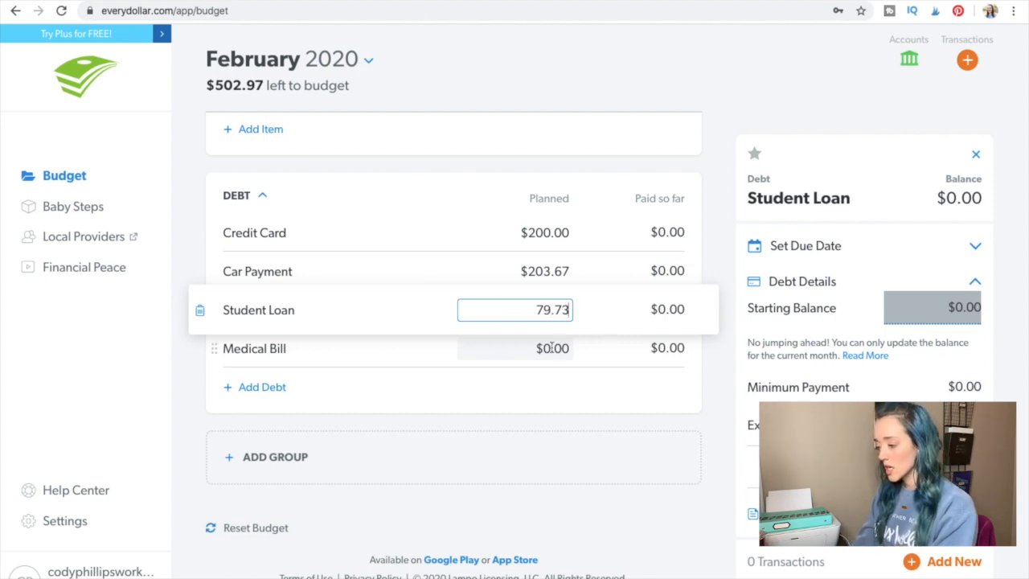
left_click(552, 348)
type("16")
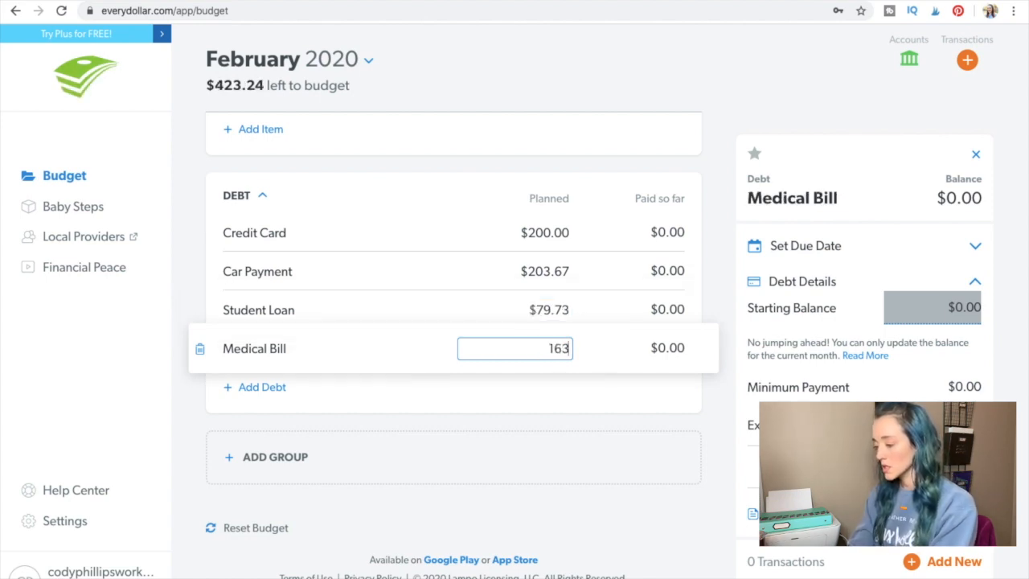
type("3")
left_click(699, 431)
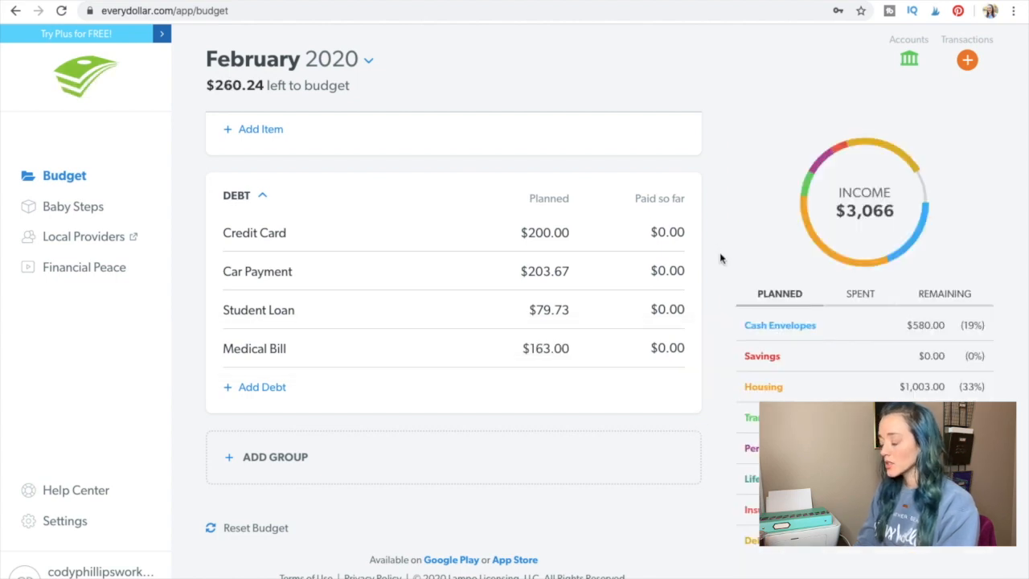
Set the planned amount of Emergency Fund in the Savings group to 260.24.
scroll(721, 258, "up", 1)
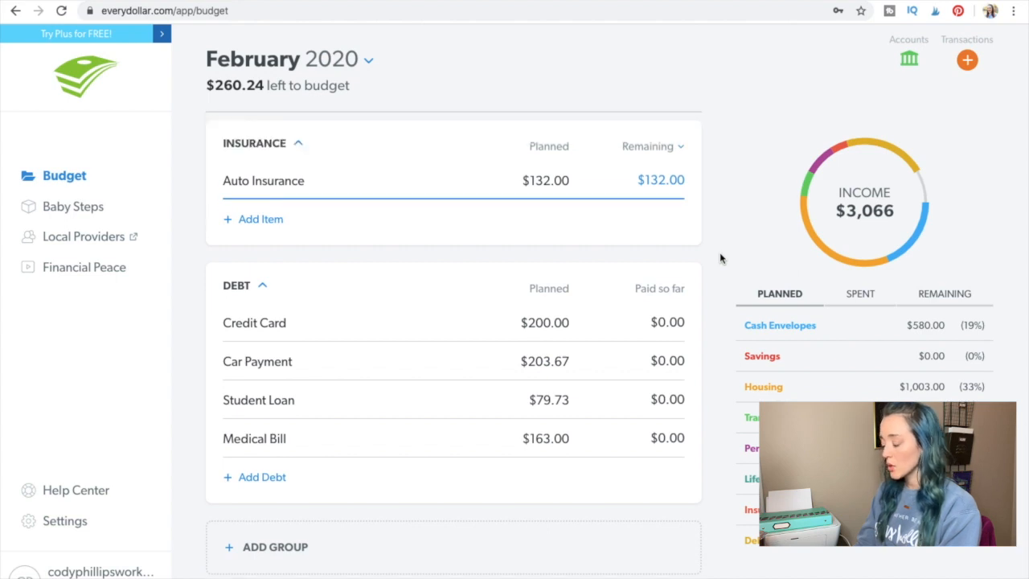
scroll(720, 257, "up", 4)
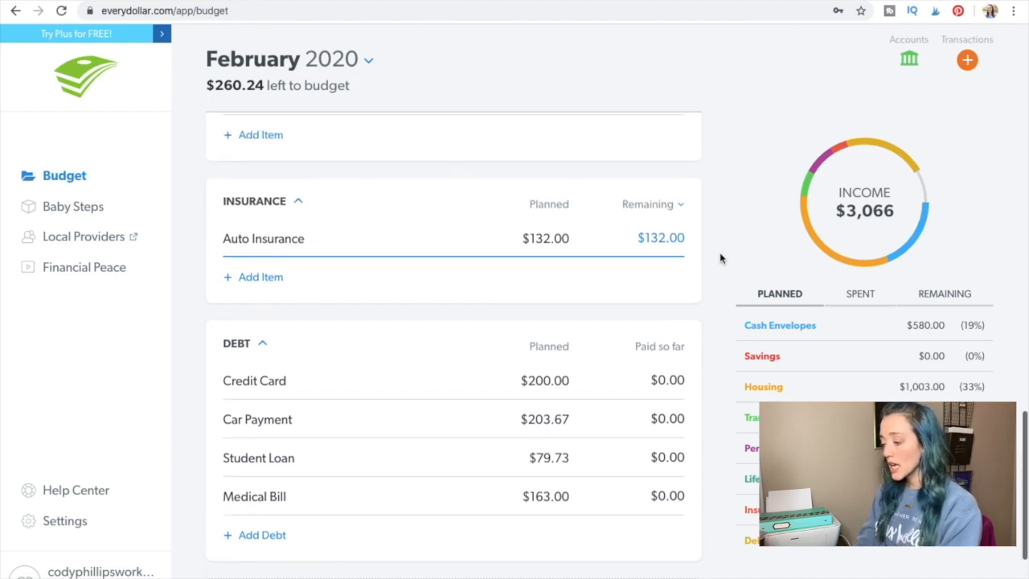
scroll(720, 257, "up", 6)
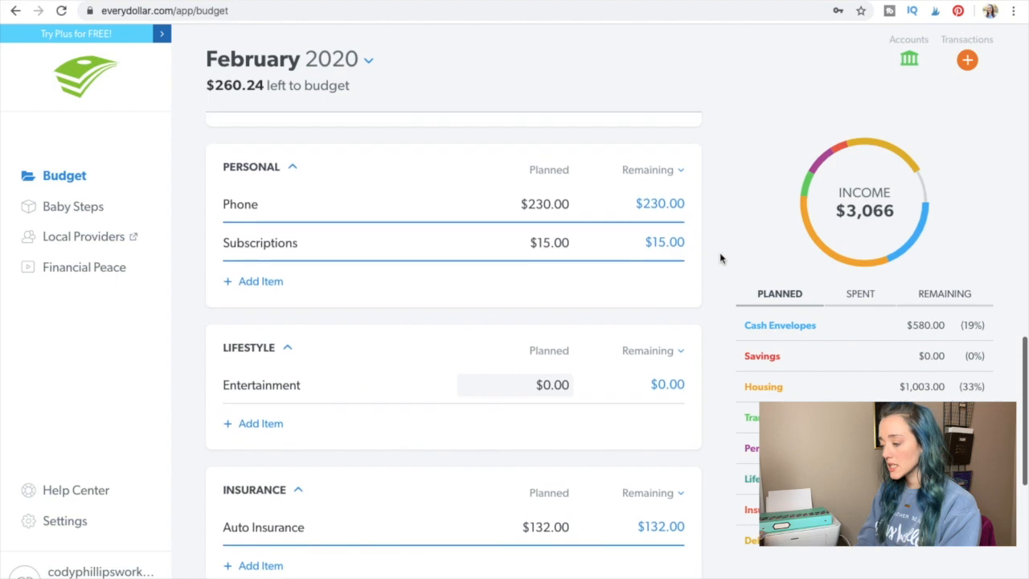
scroll(720, 257, "up", 5)
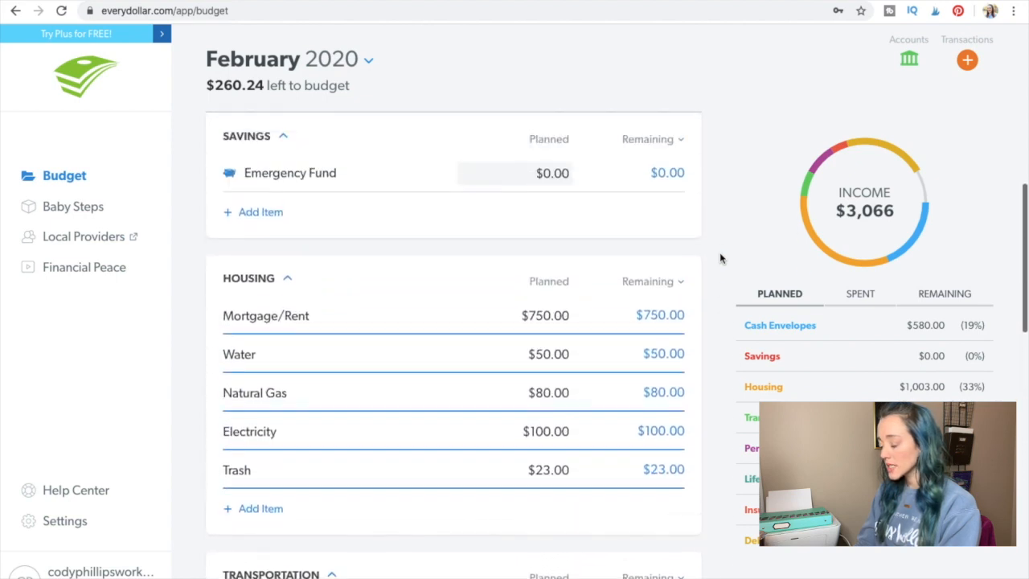
scroll(720, 257, "up", 5)
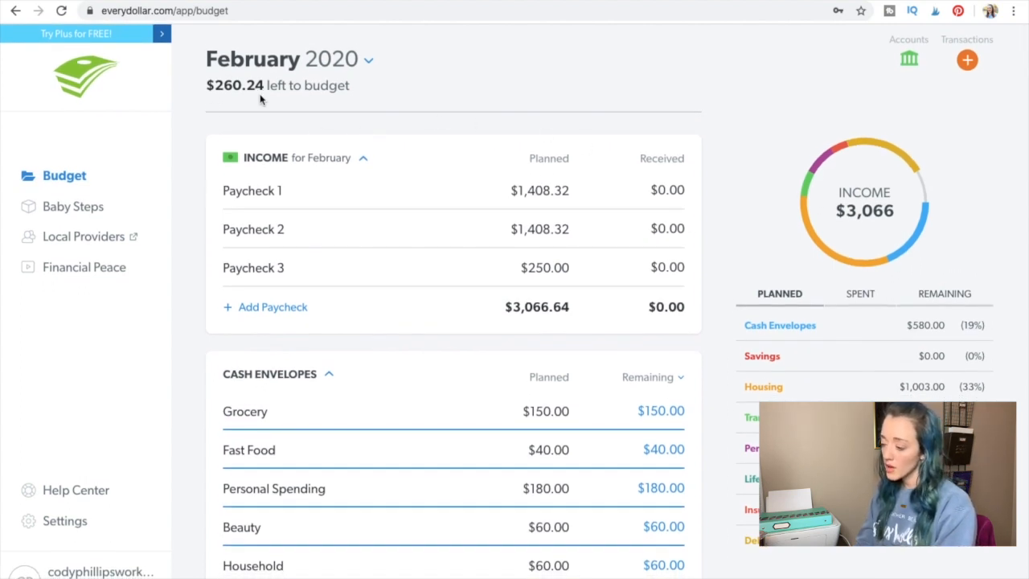
scroll(260, 99, "down", 4)
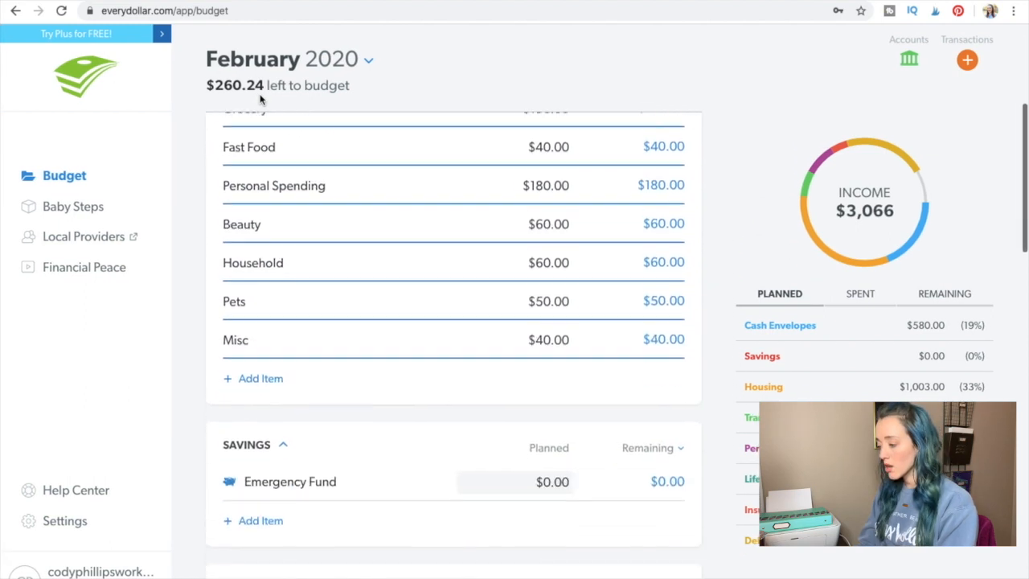
scroll(342, 349, "down", 1)
left_click(552, 421)
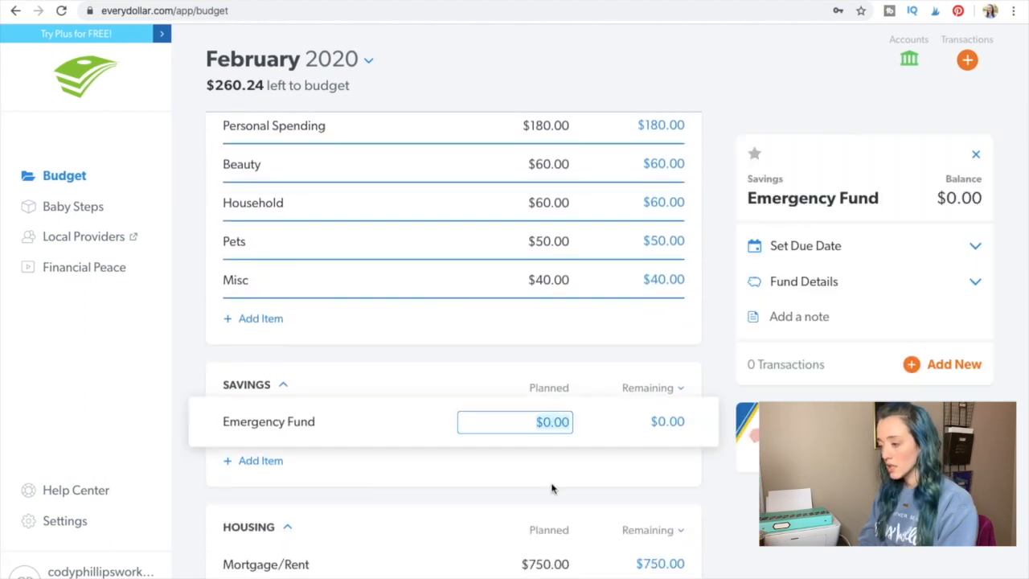
type("260.")
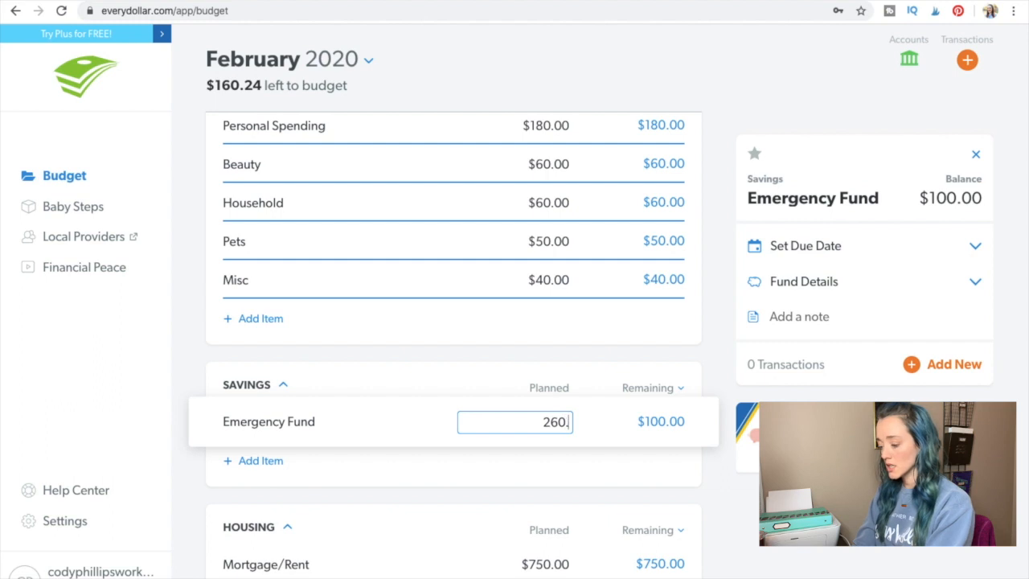
type("24")
key("Tab")
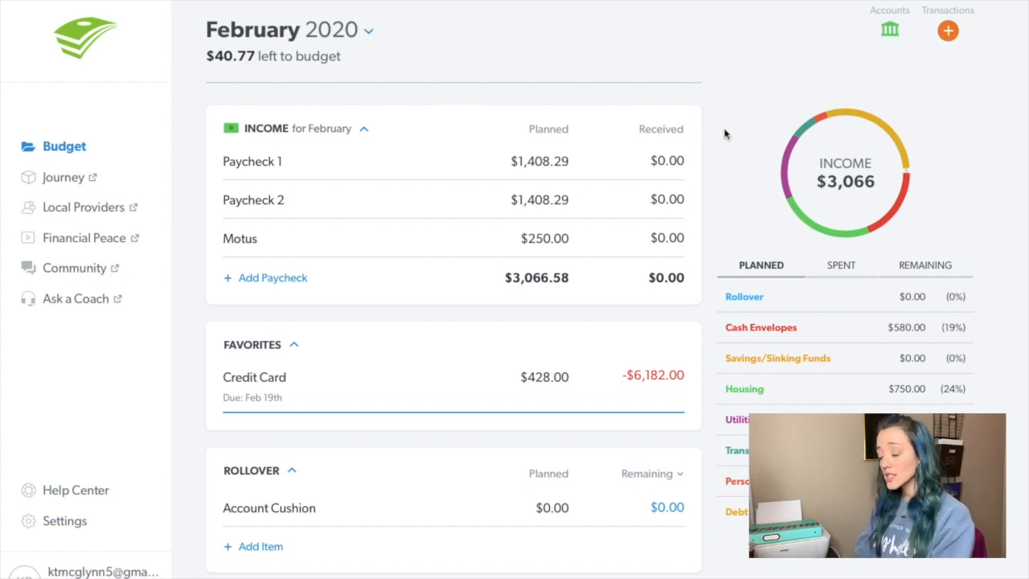
Examine the Income, Favorites and Rollover groups of the established February budget, including the Credit Card debt details.
scroll(724, 135, "down", 1)
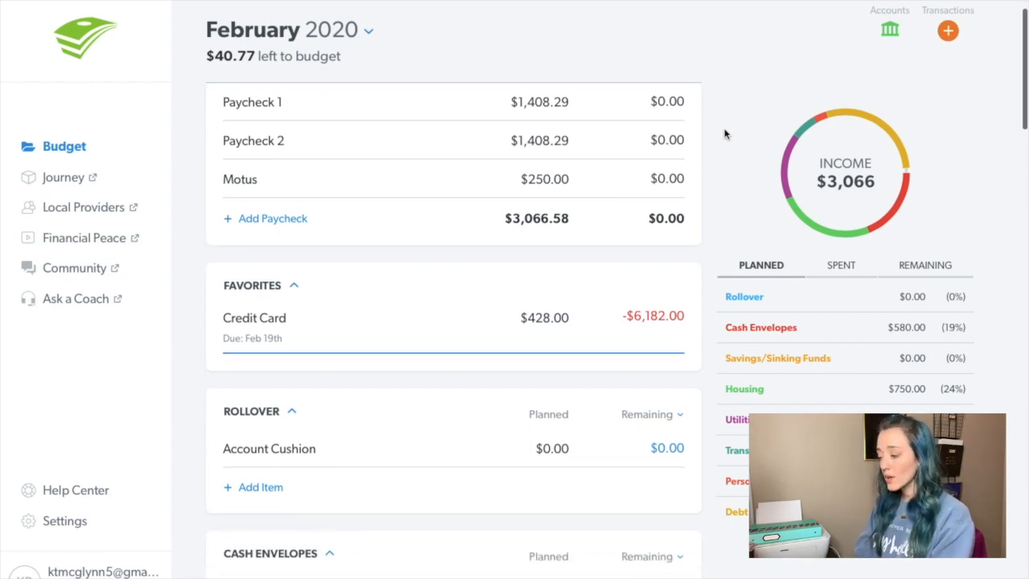
scroll(724, 134, "up", 1)
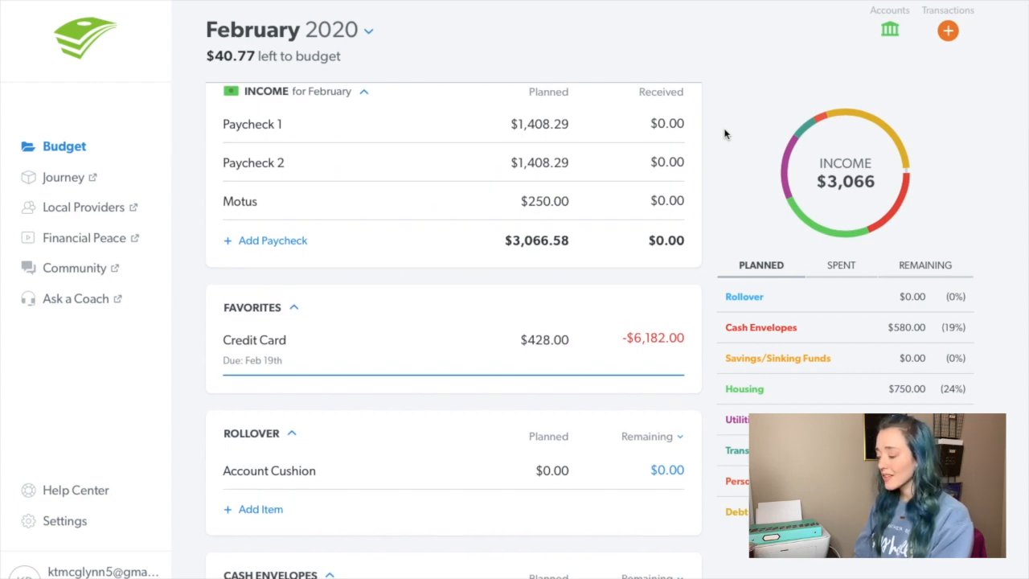
scroll(723, 134, "down", 1)
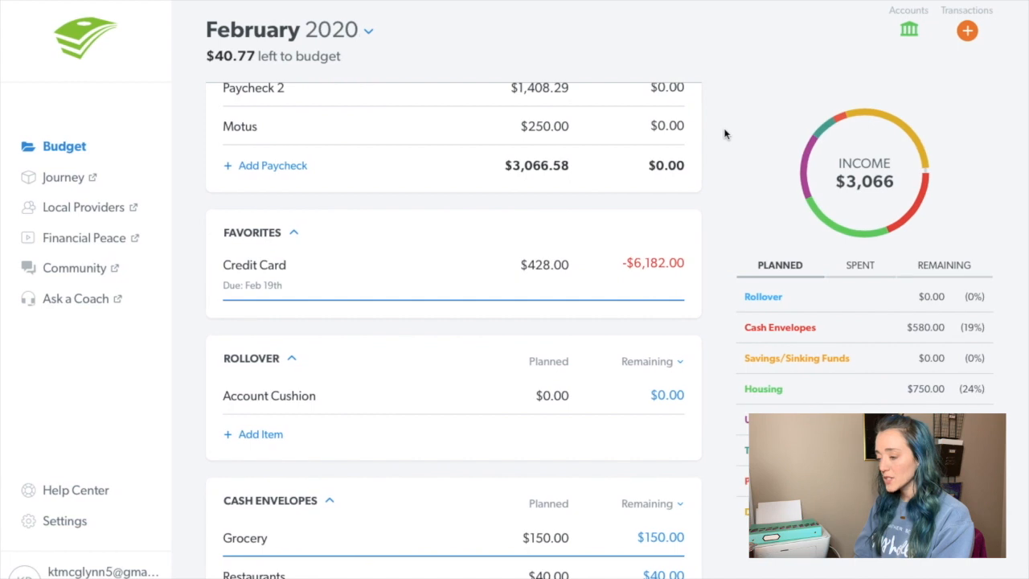
scroll(723, 135, "down", 3)
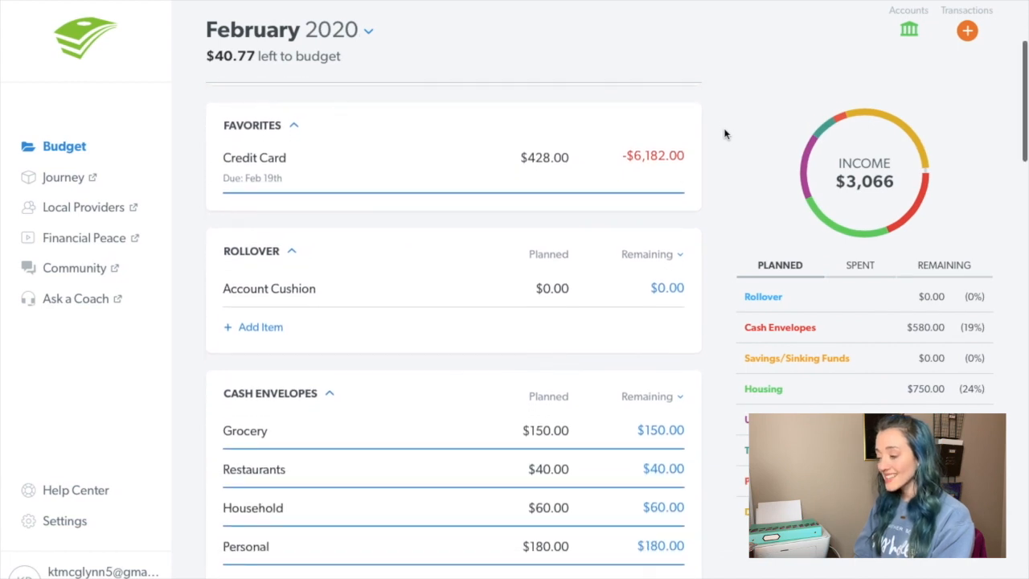
scroll(713, 193, "down", 1)
scroll(711, 211, "up", 1)
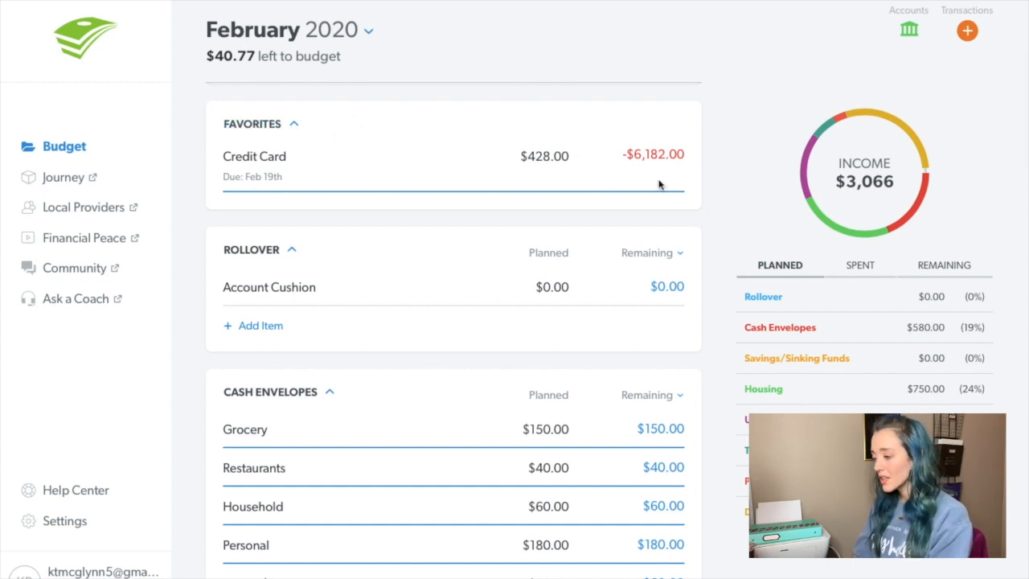
scroll(707, 258, "down", 1)
scroll(707, 258, "up", 2)
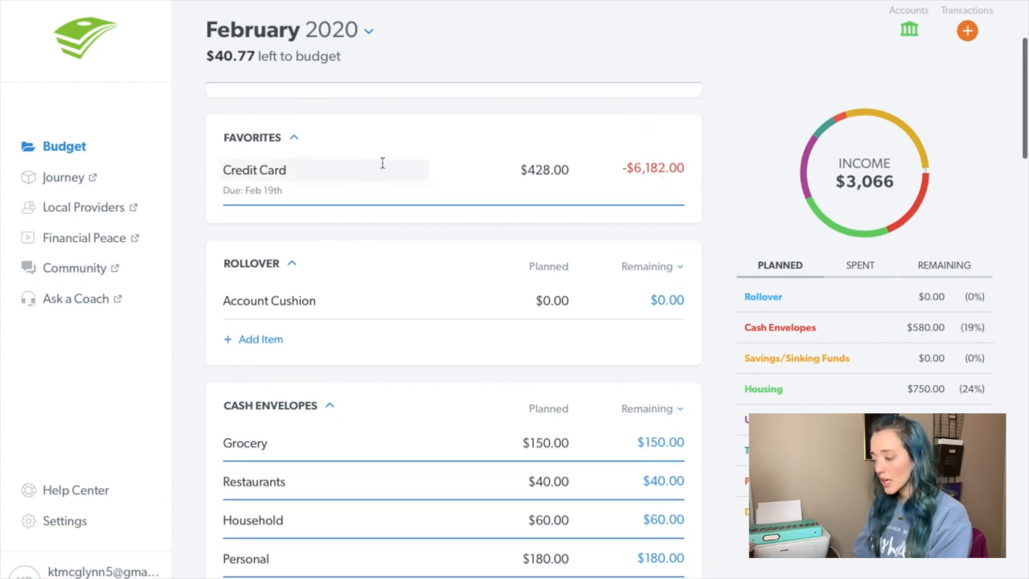
left_click(350, 168)
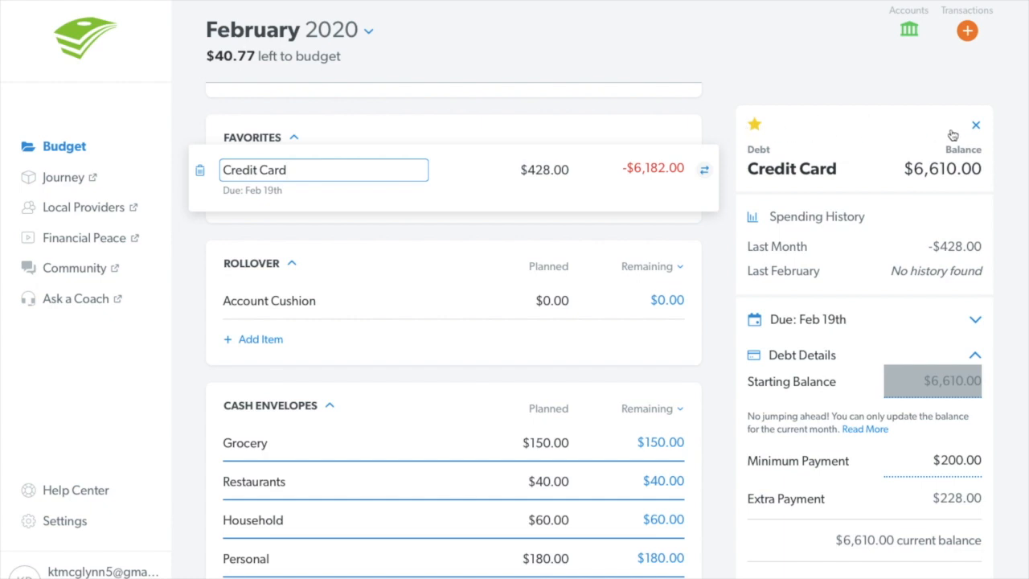
left_click(977, 127)
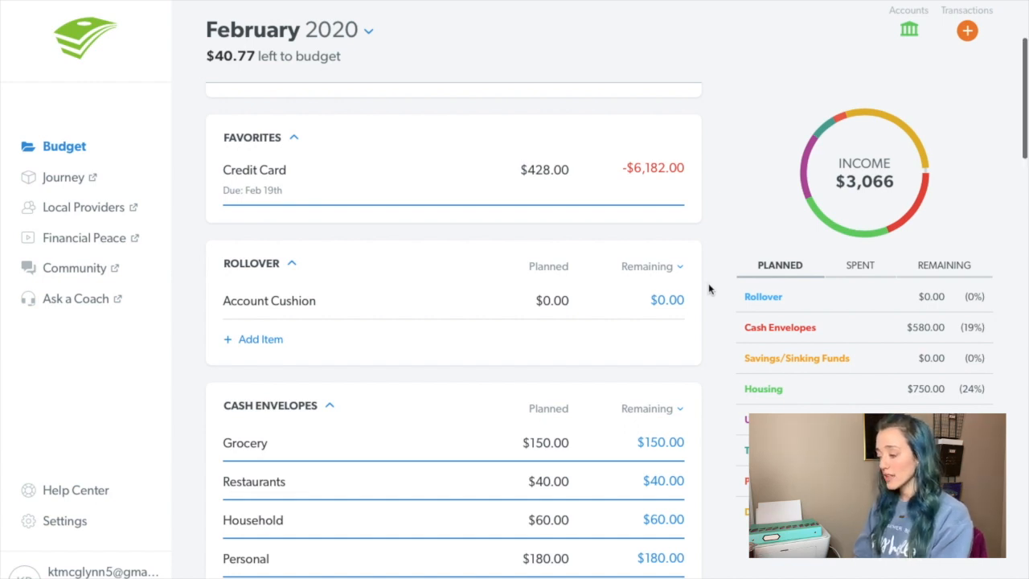
Review the Cash Envelopes and Savings/Sinking Funds groups, checking the Emergency Fund item and the fund details of Zoo Membership (DONE).
scroll(709, 290, "down", 2)
scroll(708, 290, "down", 5)
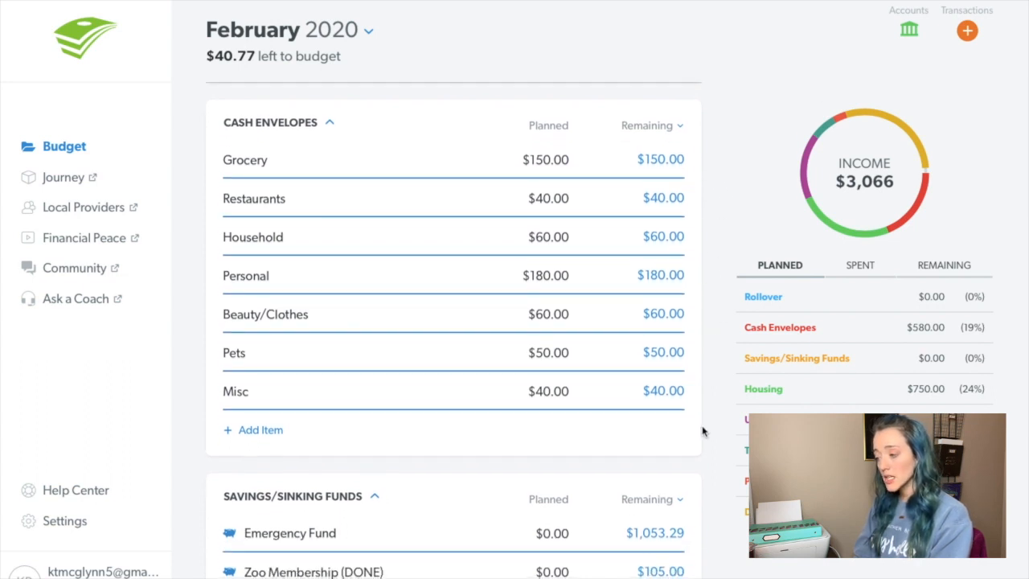
scroll(702, 432, "down", 1)
scroll(701, 432, "down", 5)
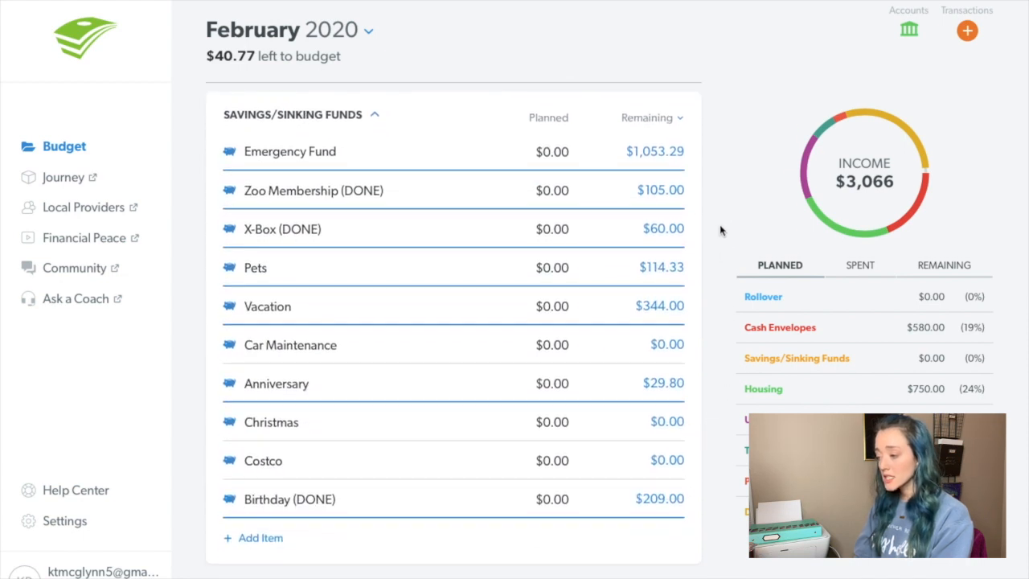
left_click(458, 151)
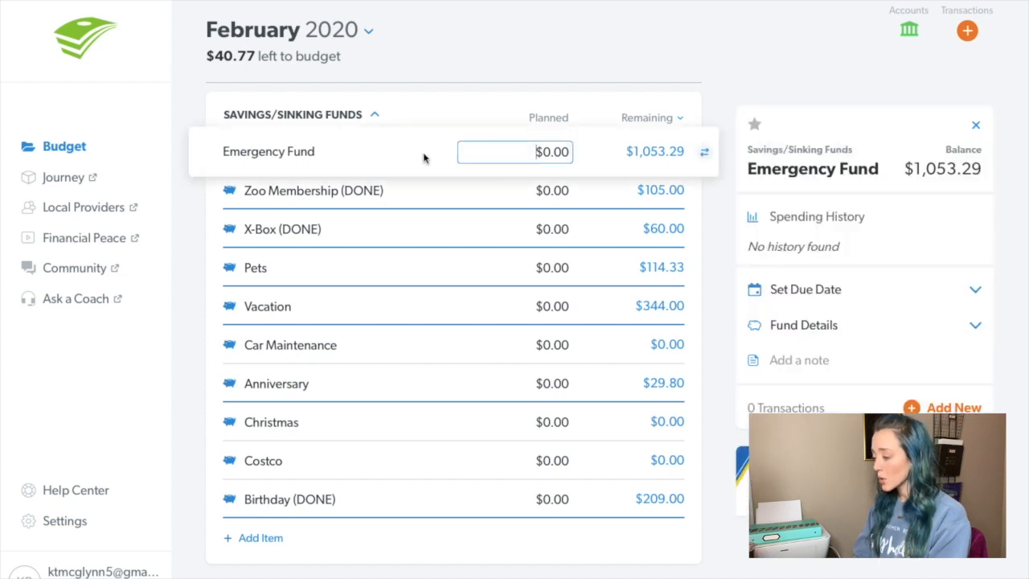
left_click(448, 198)
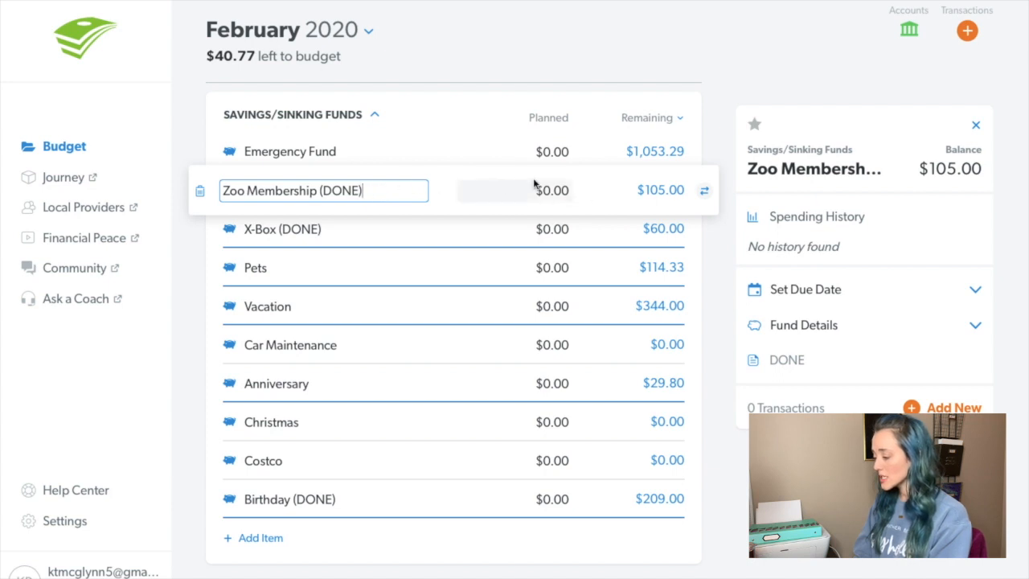
left_click(975, 326)
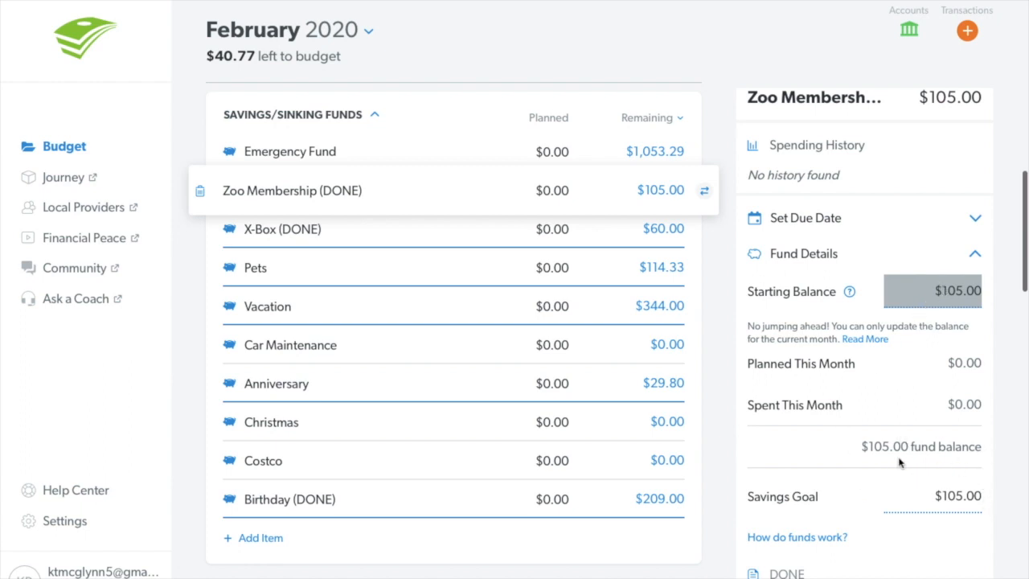
left_click(975, 257)
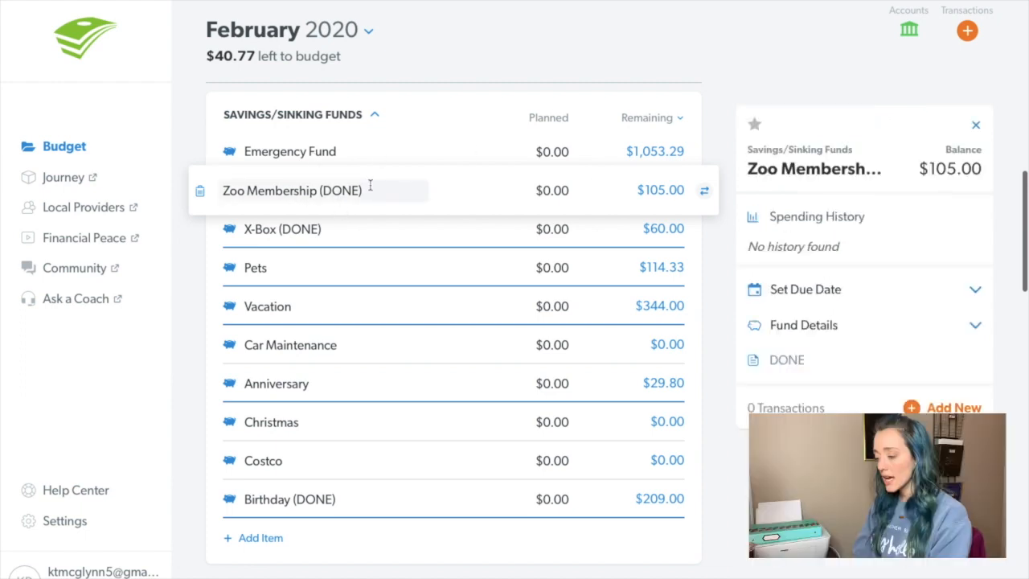
left_click(726, 218)
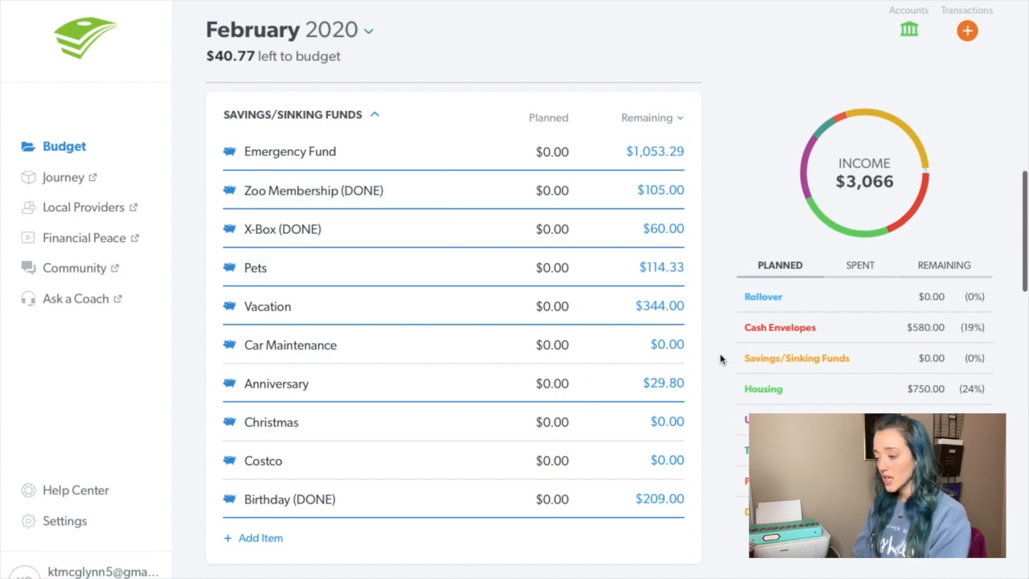
Move the Zoo Membership (DONE) fund toward the end of Savings/Sinking Funds, and look over the Housing and Utilities groups.
left_click_drag(216, 190, 210, 472)
scroll(710, 319, "down", 4)
scroll(711, 319, "down", 3)
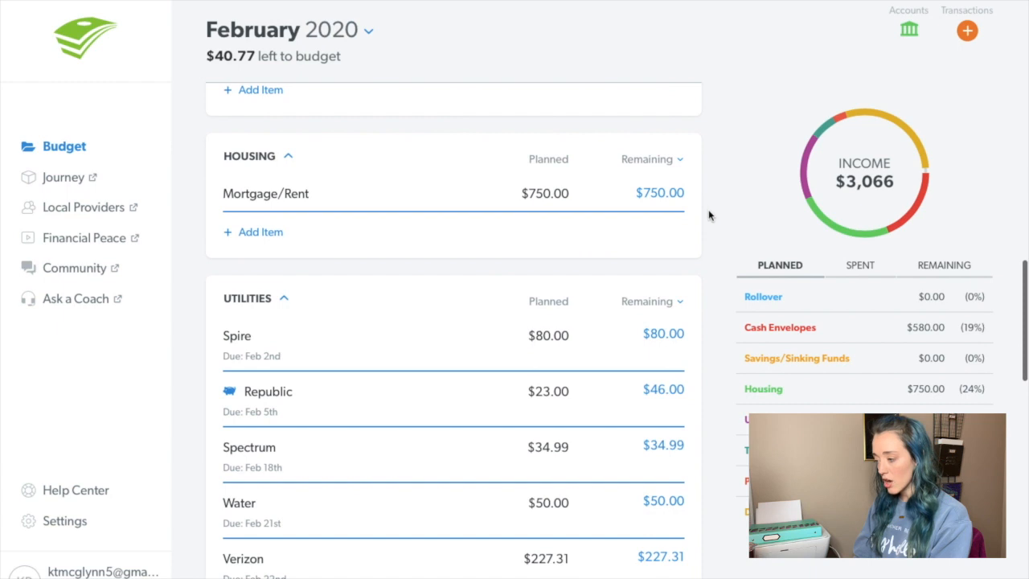
scroll(709, 214, "down", 3)
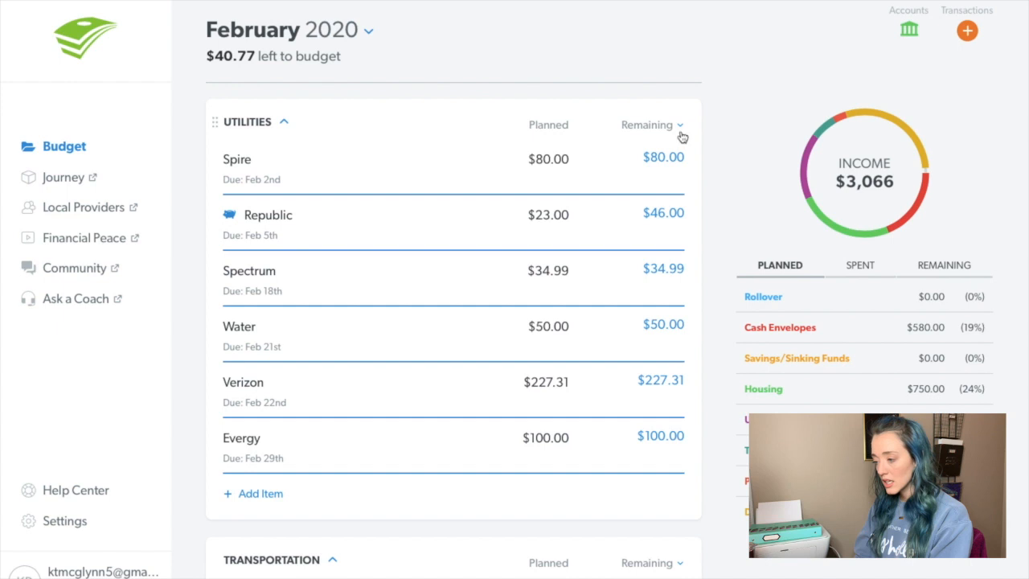
Rename the Utilities group to Housing/Utilities.
scroll(725, 402, "up", 3)
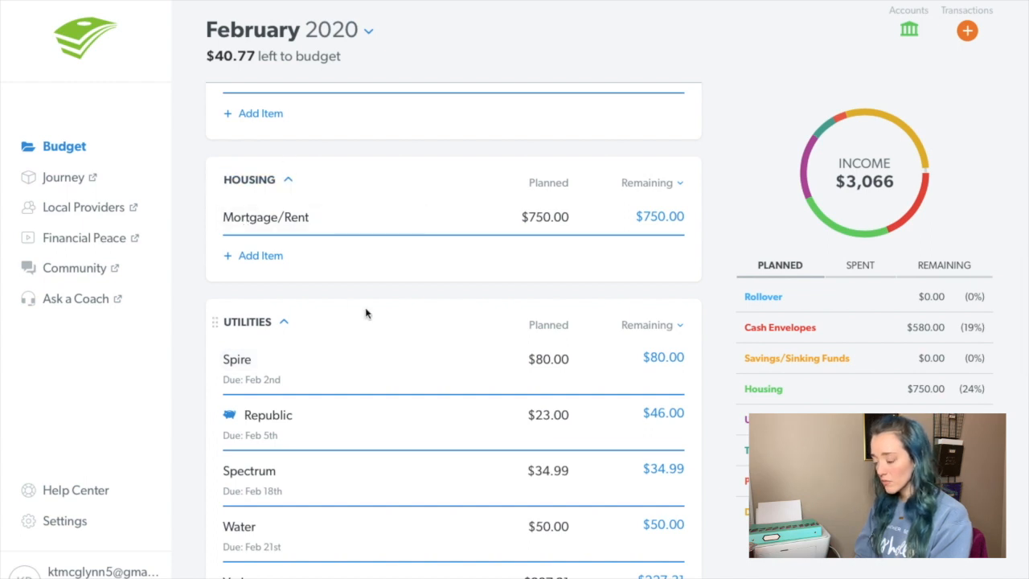
left_click(224, 324)
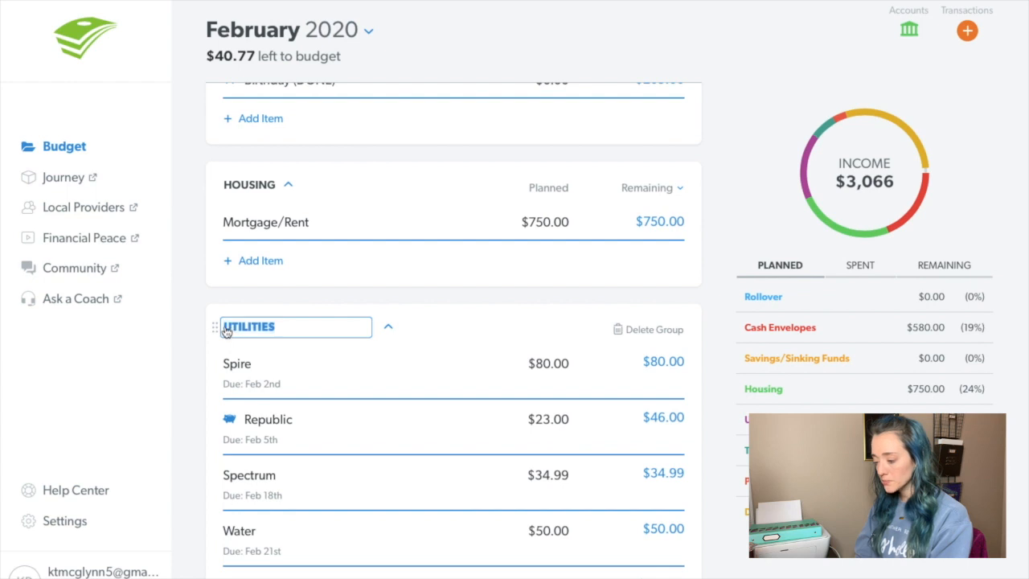
type("HOUSING")
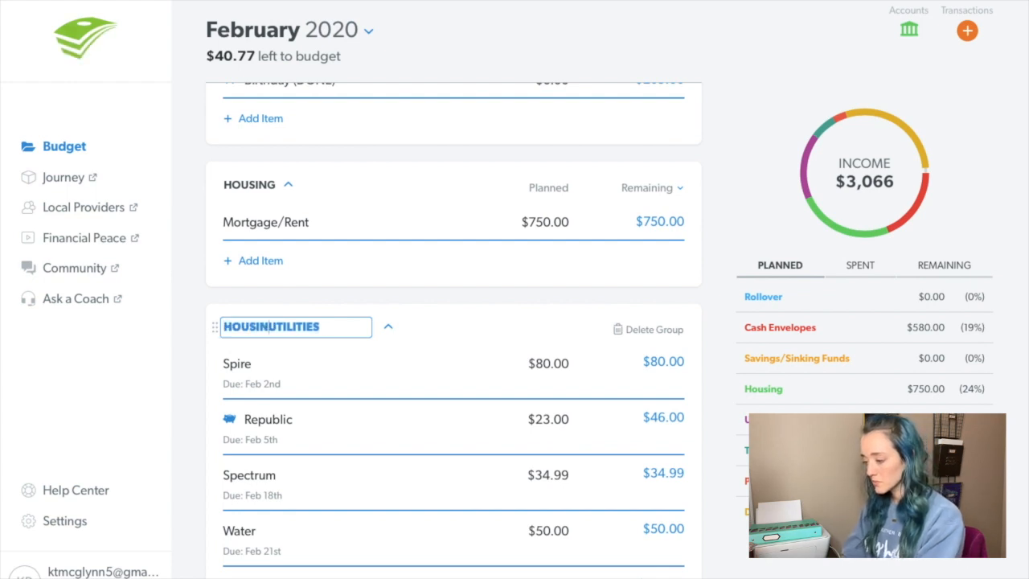
type("/")
Add a new item named Rent to the Housing/Utilities group.
scroll(218, 382, "down", 4)
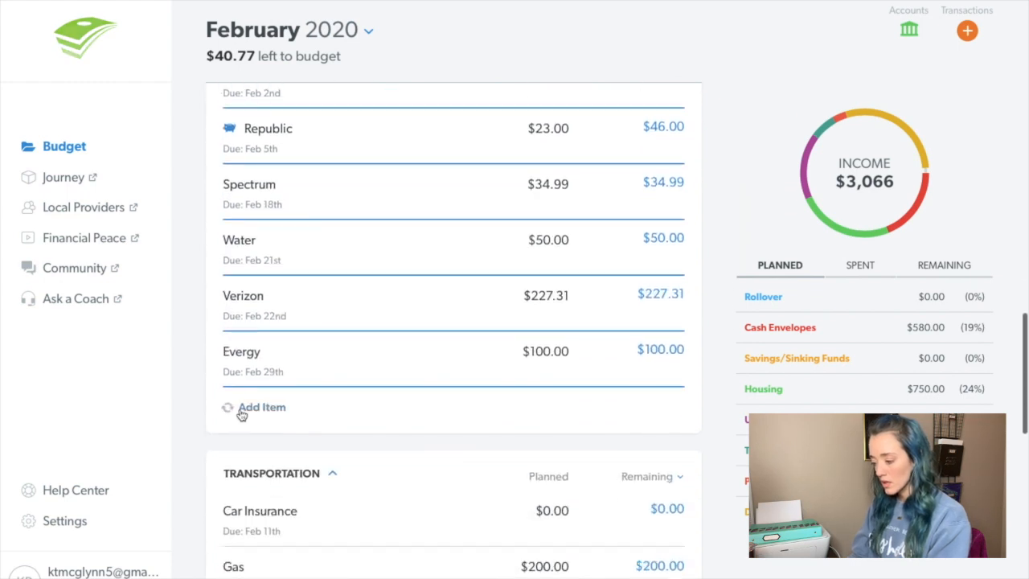
left_click(239, 409)
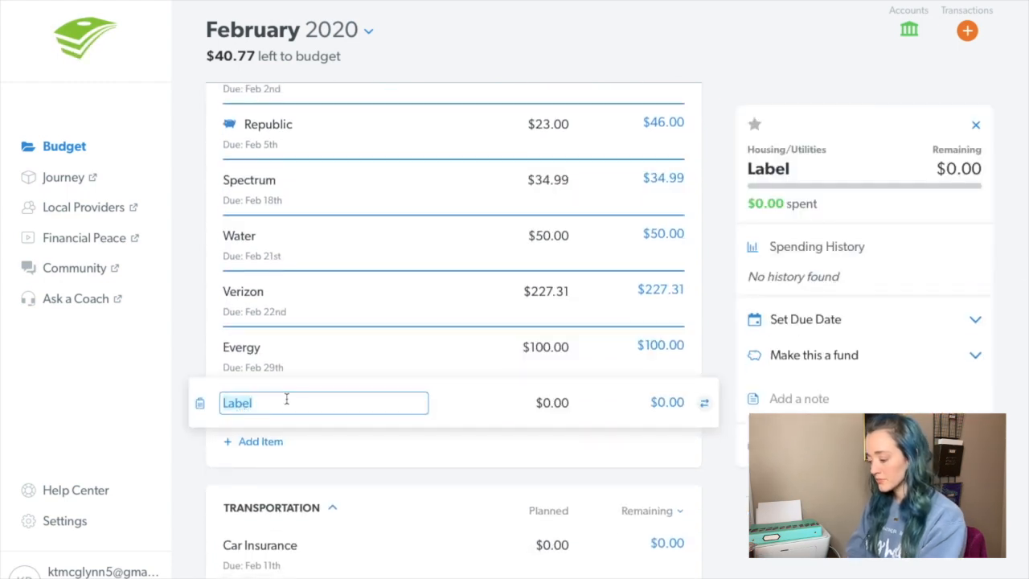
type("Rent")
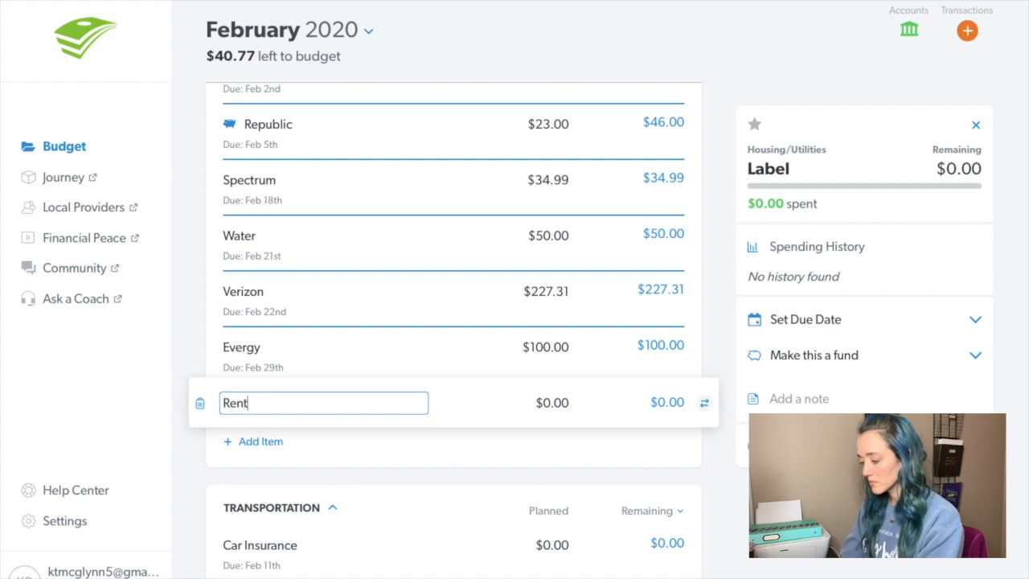
Set the planned amount of Rent in the Housing/Utilities group to 750.
left_click(565, 401)
type("750")
key("BackSpace")
key("BackSpace")
key("BackSpace")
key("BackSpace")
key("BackSpace")
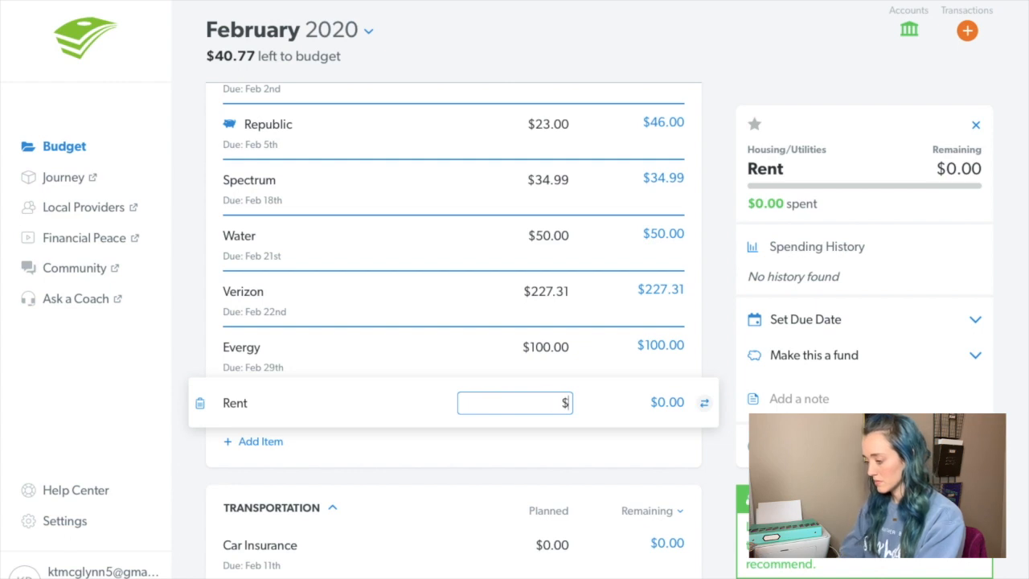
type("750")
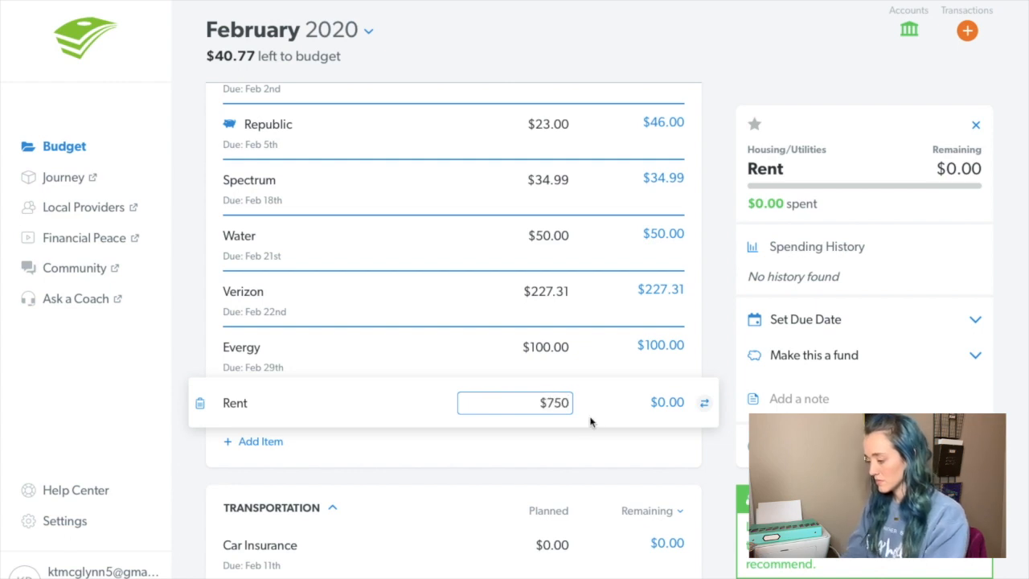
left_click(712, 456)
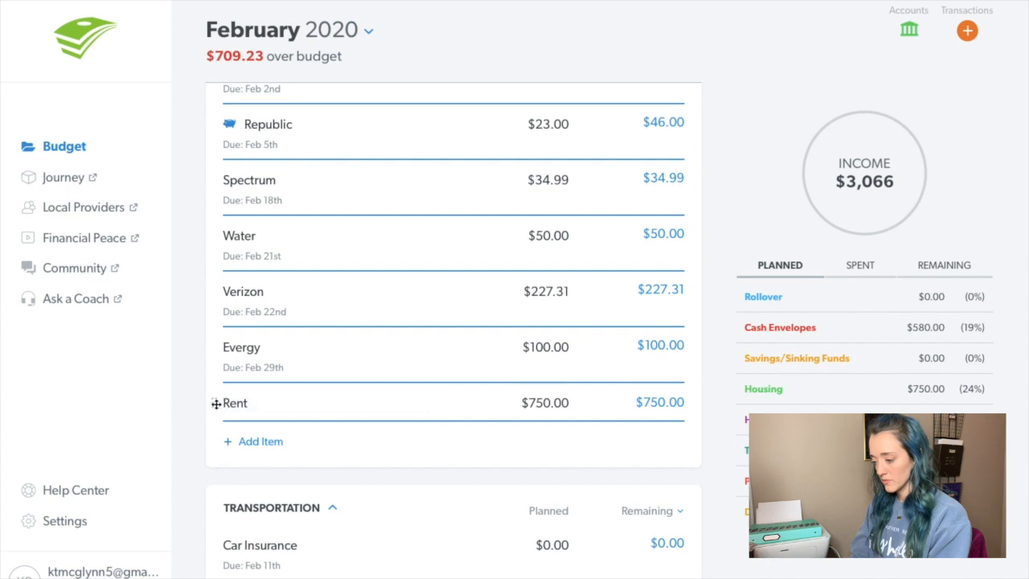
Move the Rent item to the beginning of the Housing/Utilities group, ahead of Spire.
left_click_drag(216, 400, 220, 128)
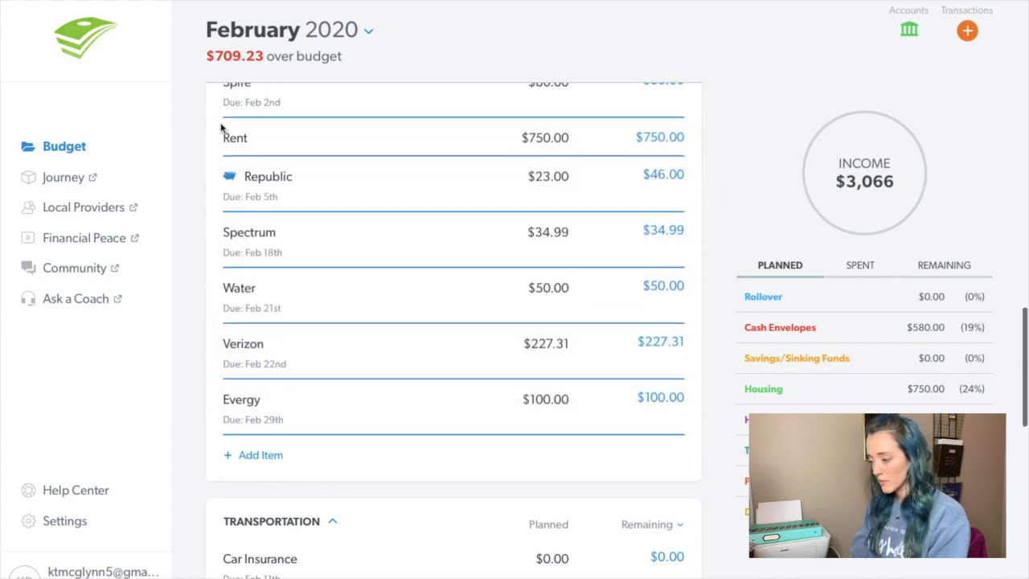
scroll(221, 131, "up", 3)
left_click_drag(214, 292, 218, 241)
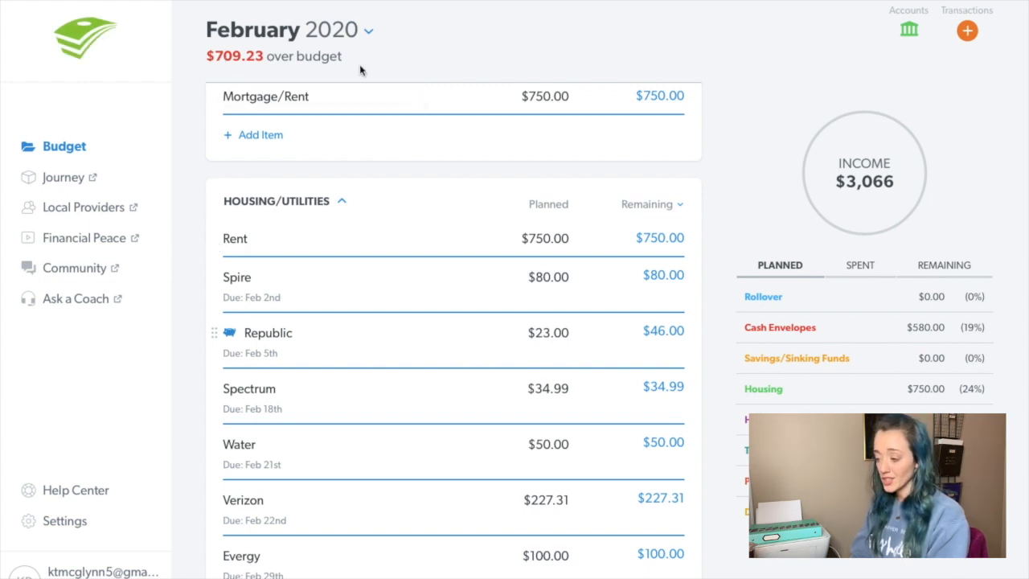
Delete the separate Housing group along with its Mortgage/Rent item.
scroll(700, 252, "up", 1)
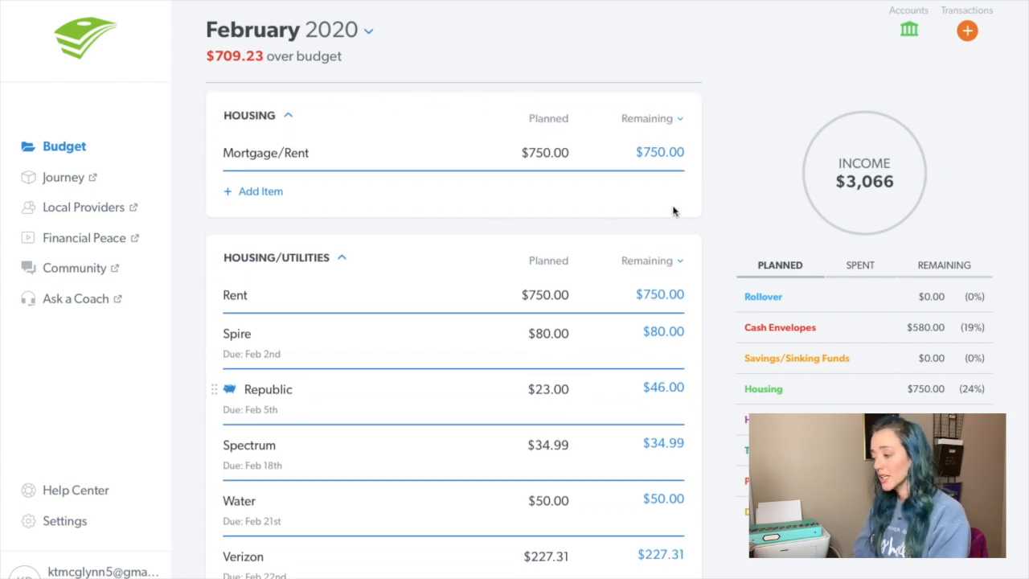
left_click(442, 168)
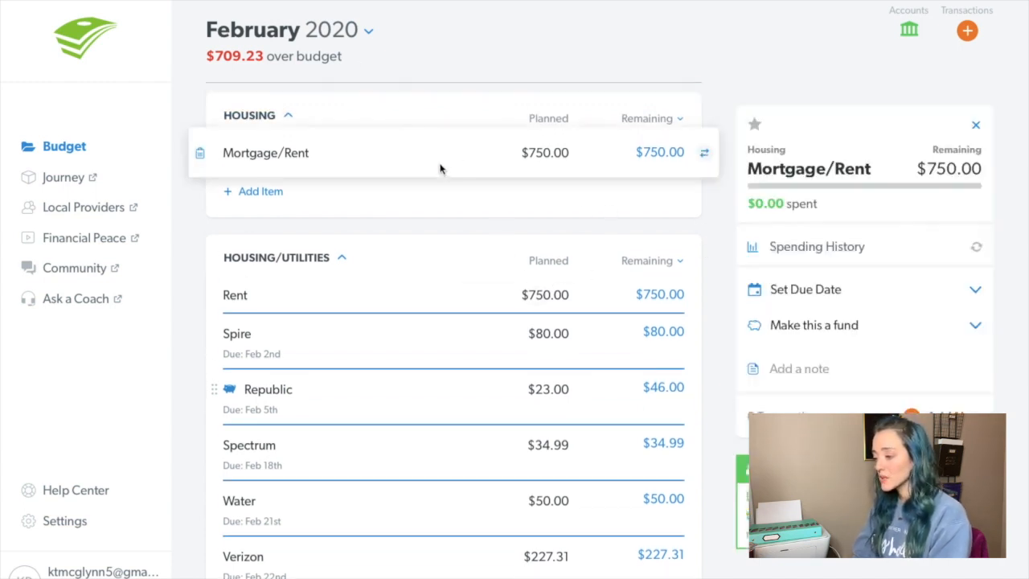
left_click(407, 116)
left_click(640, 123)
left_click(553, 167)
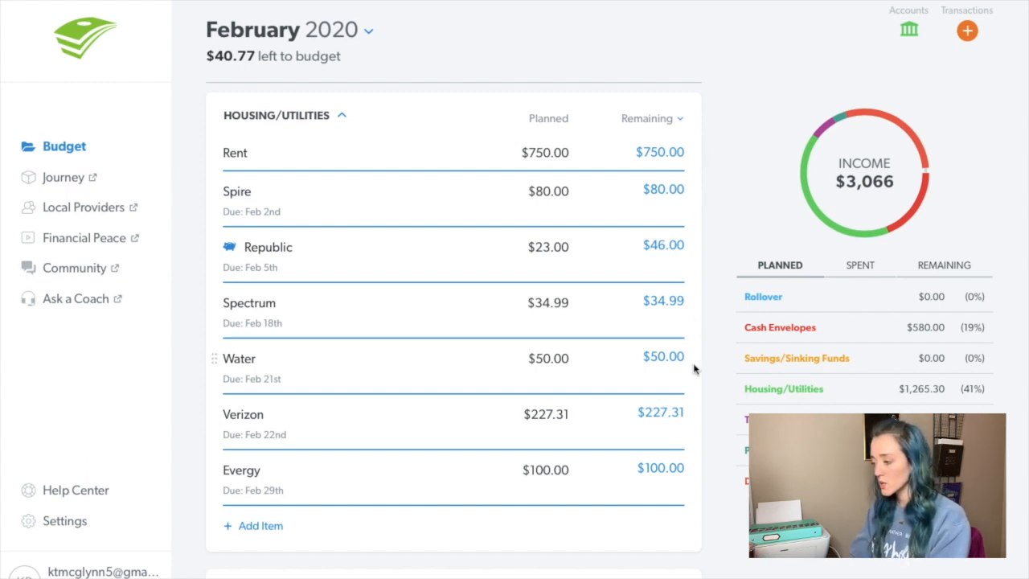
Look over the Housing/Utilities, Transportation, Personal and Debt groups, including the debt details of the Student Loan.
scroll(694, 367, "down", 1)
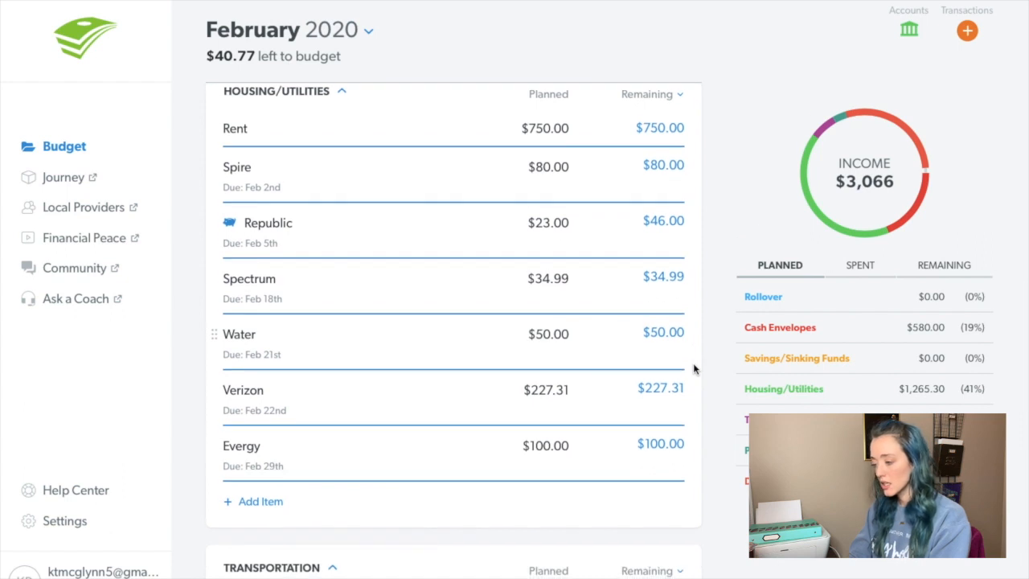
scroll(694, 368, "down", 3)
scroll(694, 368, "down", 5)
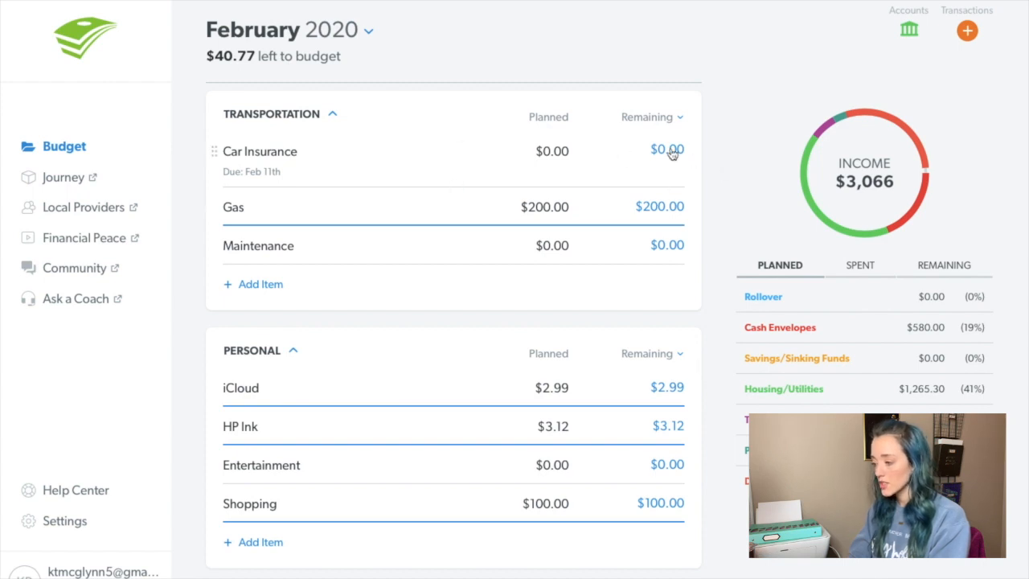
scroll(743, 237, "down", 1)
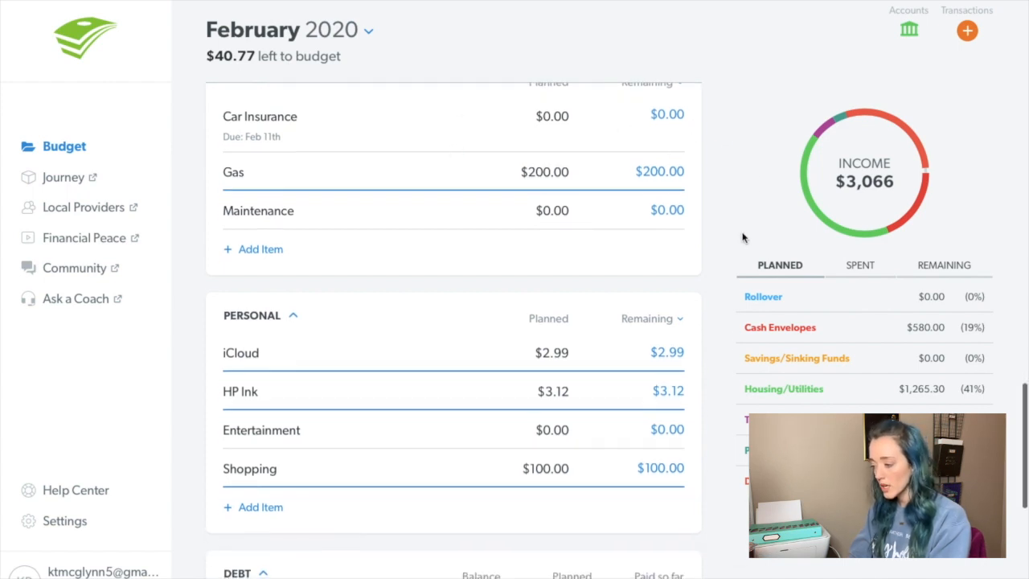
scroll(743, 237, "down", 2)
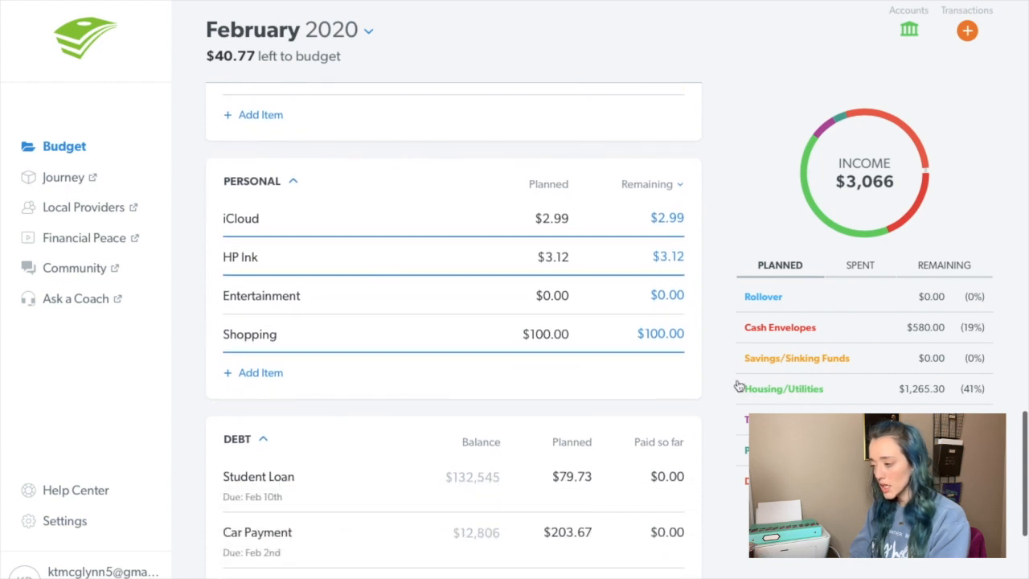
scroll(738, 386, "down", 3)
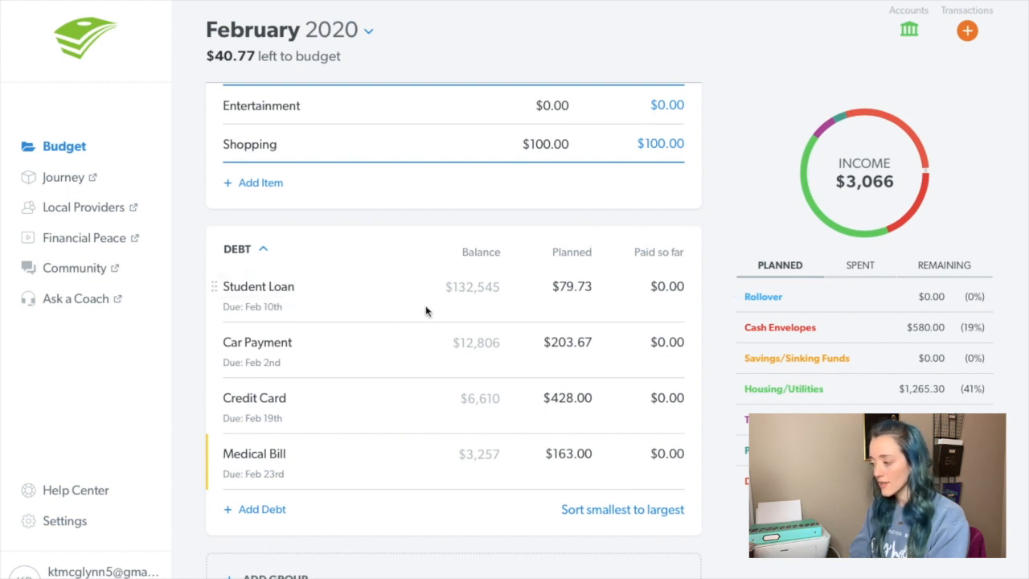
left_click(402, 292)
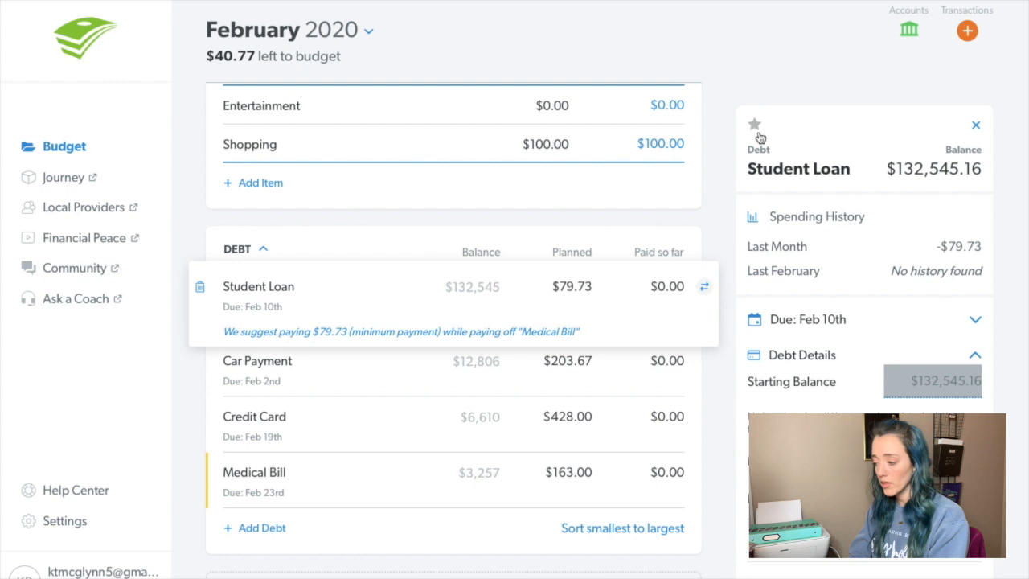
left_click(718, 244)
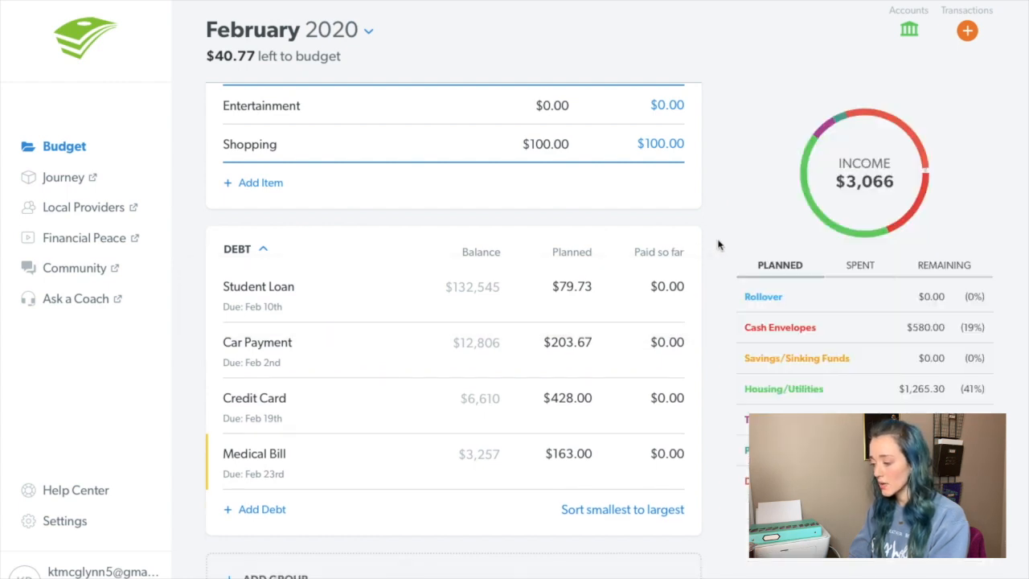
scroll(718, 245, "up", 1)
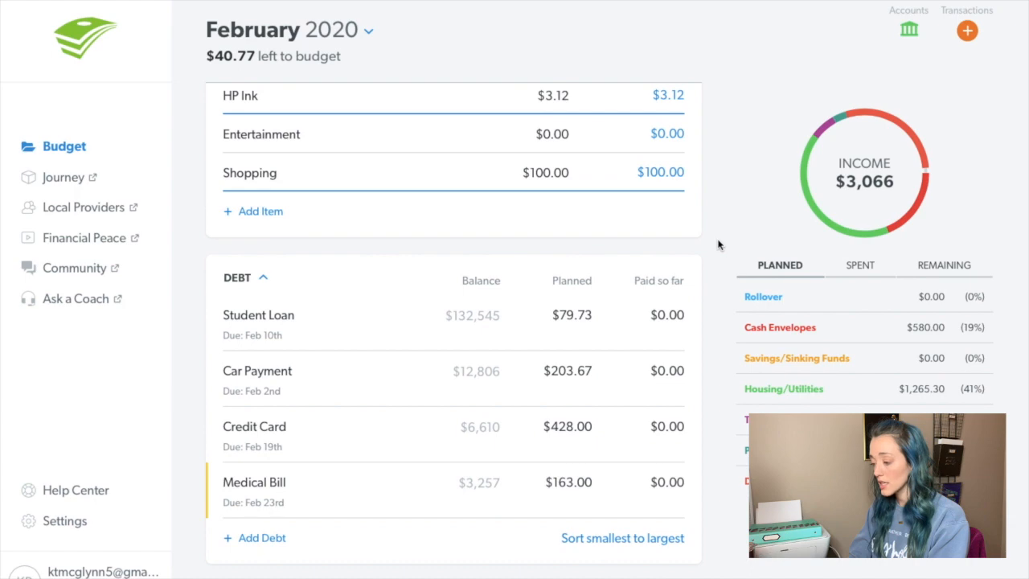
scroll(717, 244, "up", 4)
scroll(718, 244, "up", 15)
scroll(717, 244, "up", 3)
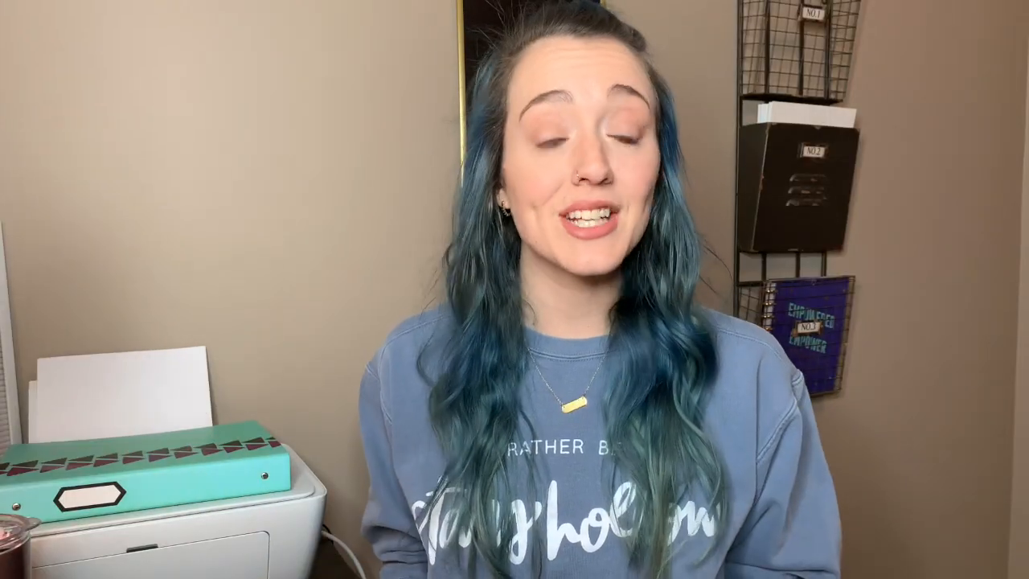